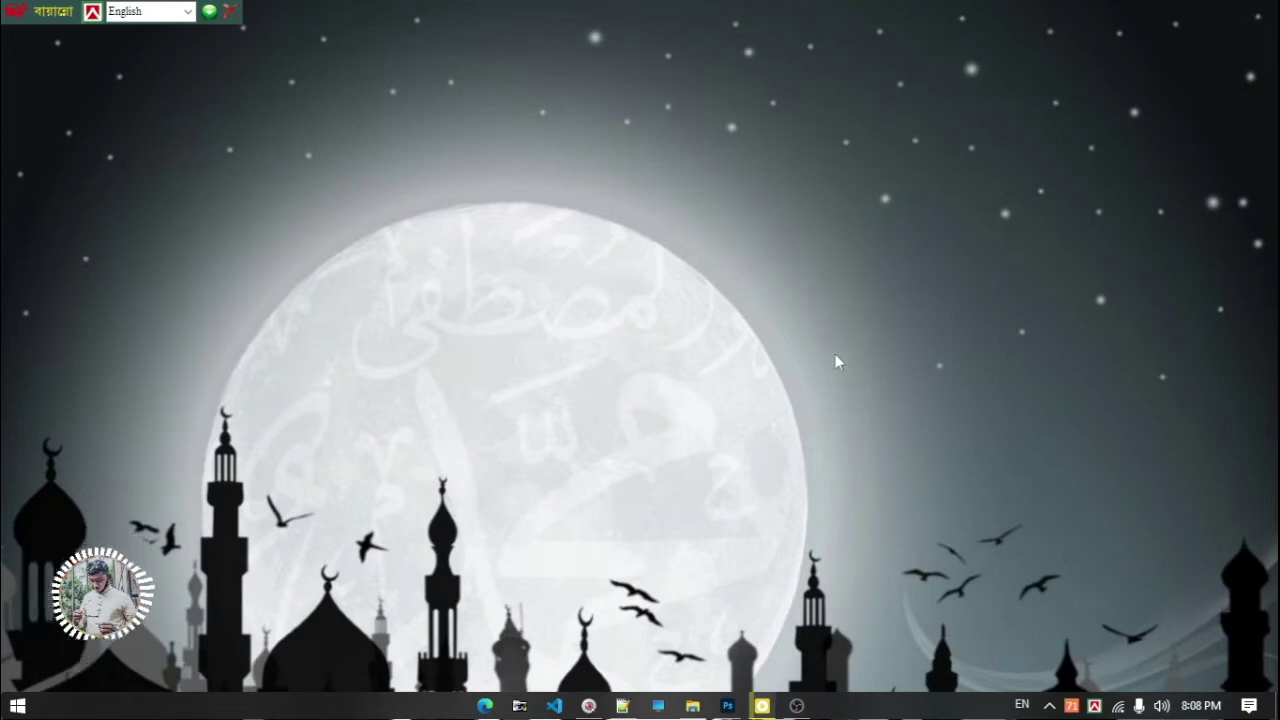
- Switch to Notepad++ and copy the heading "Description:" from line 8 onto a new line 11 below the error text
{"action": "left_click", "coordinate": [622, 705]}
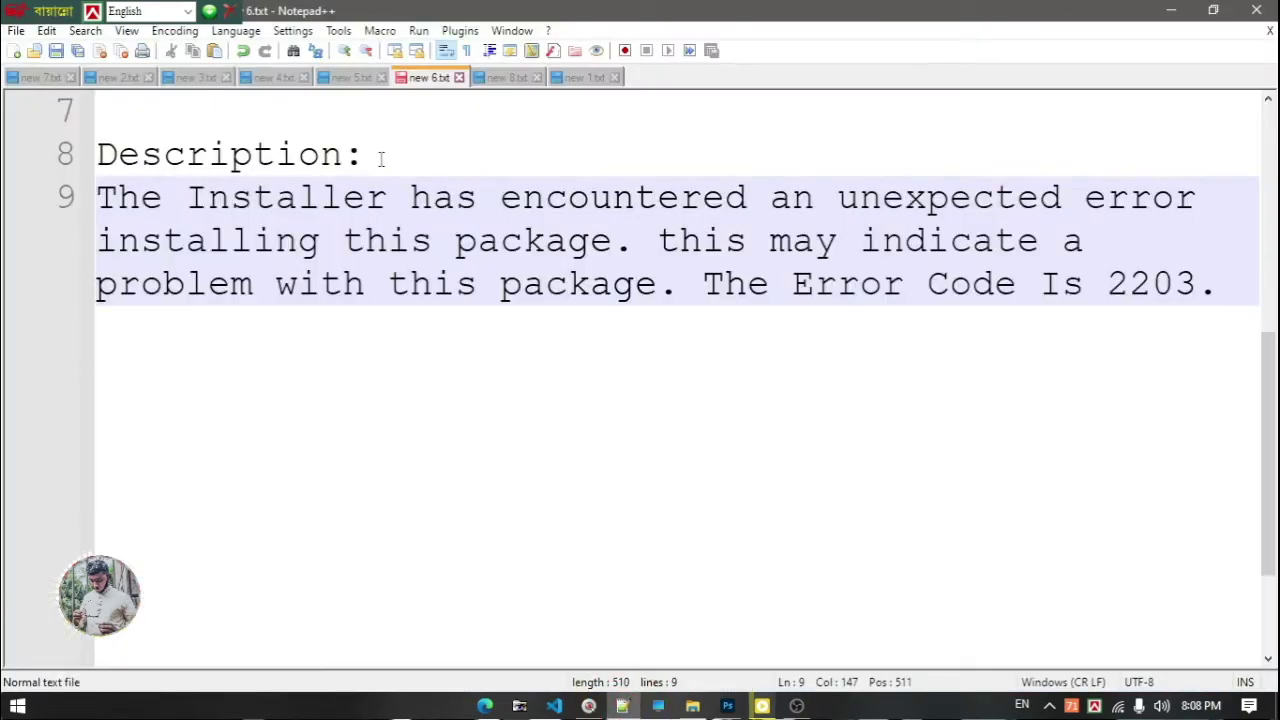
{"action": "left_click_drag", "start_coordinate": [381, 157], "coordinate": [82, 155]}
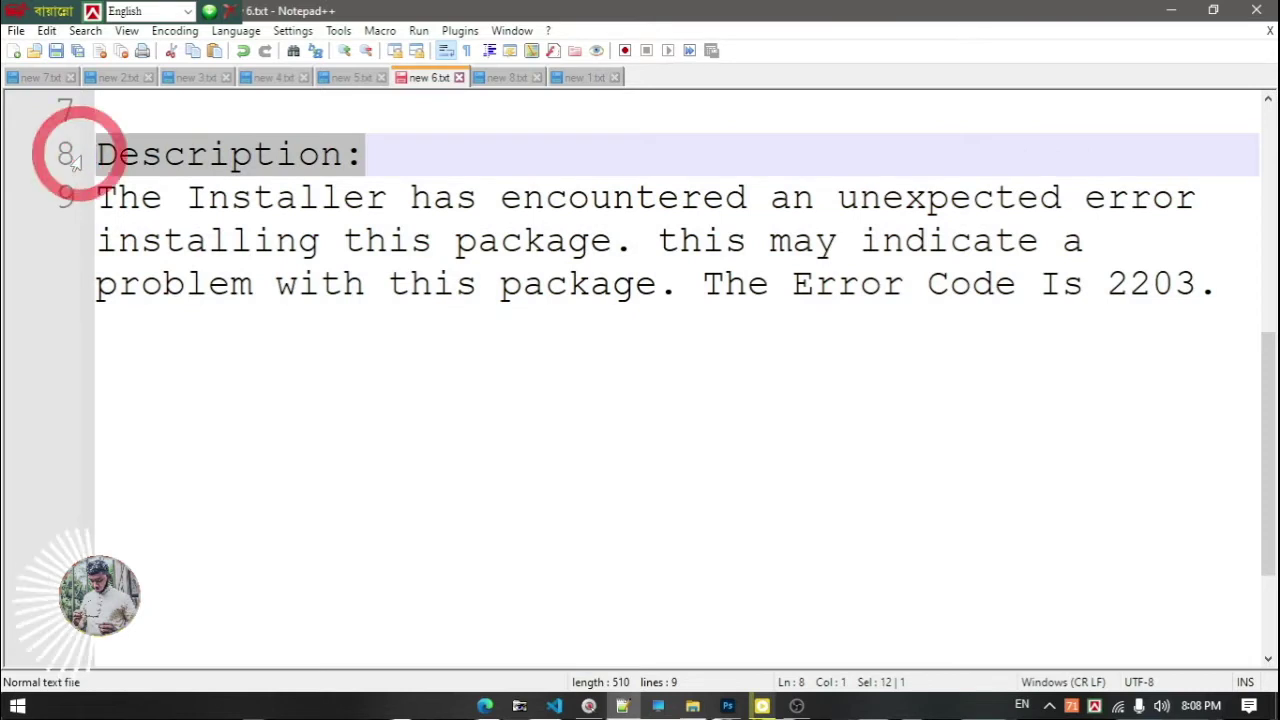
{"action": "key", "text": "ctrl+c"}
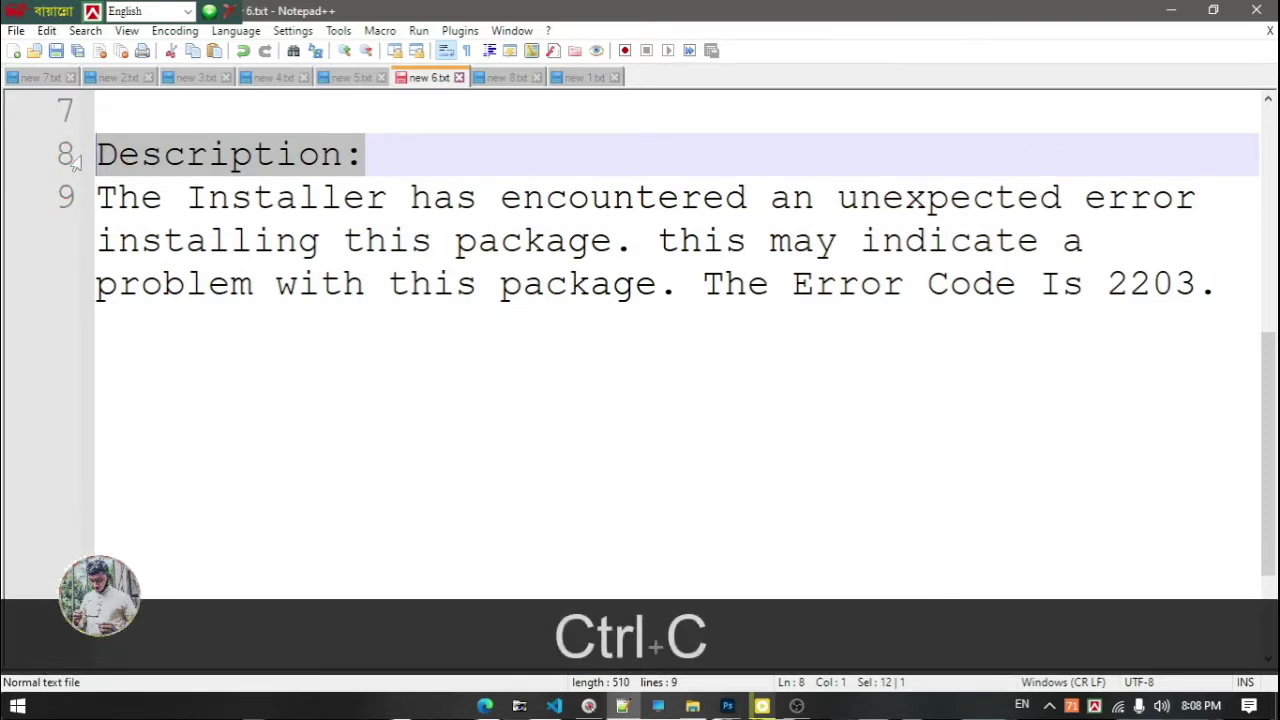
{"action": "left_click", "coordinate": [1222, 285]}
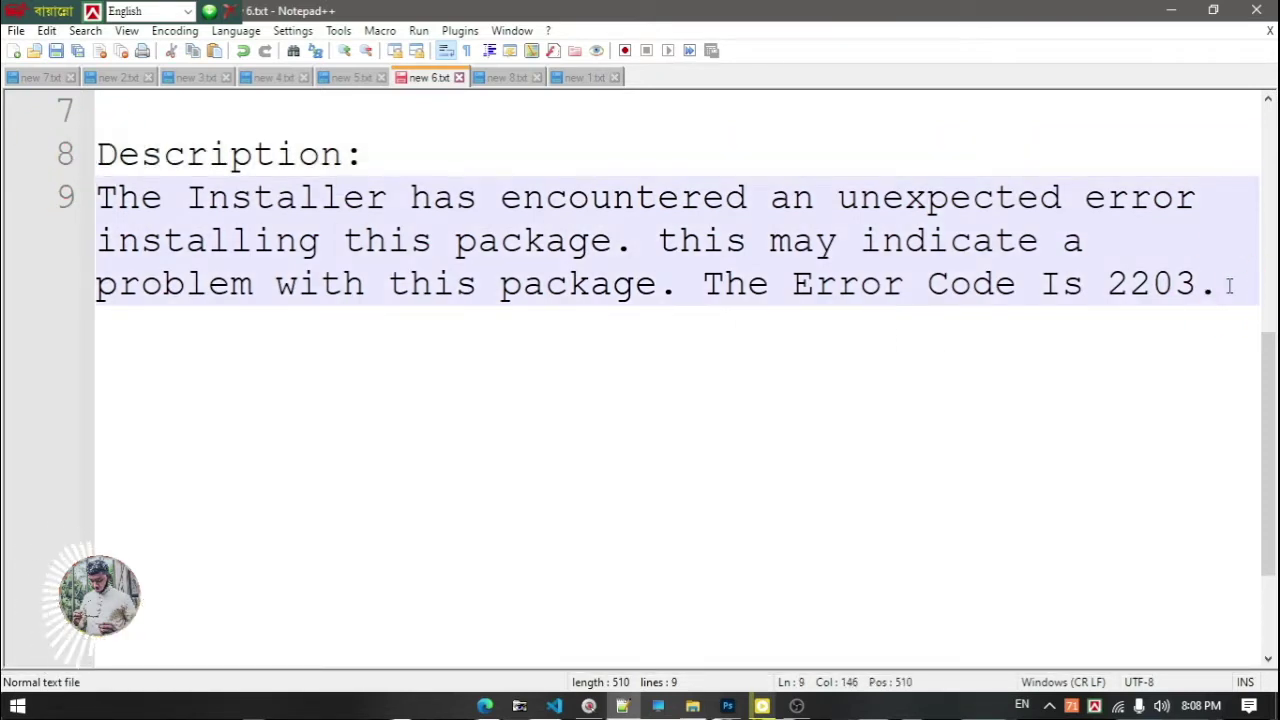
{"action": "key", "text": "Return"}
{"action": "key", "text": "Return"}
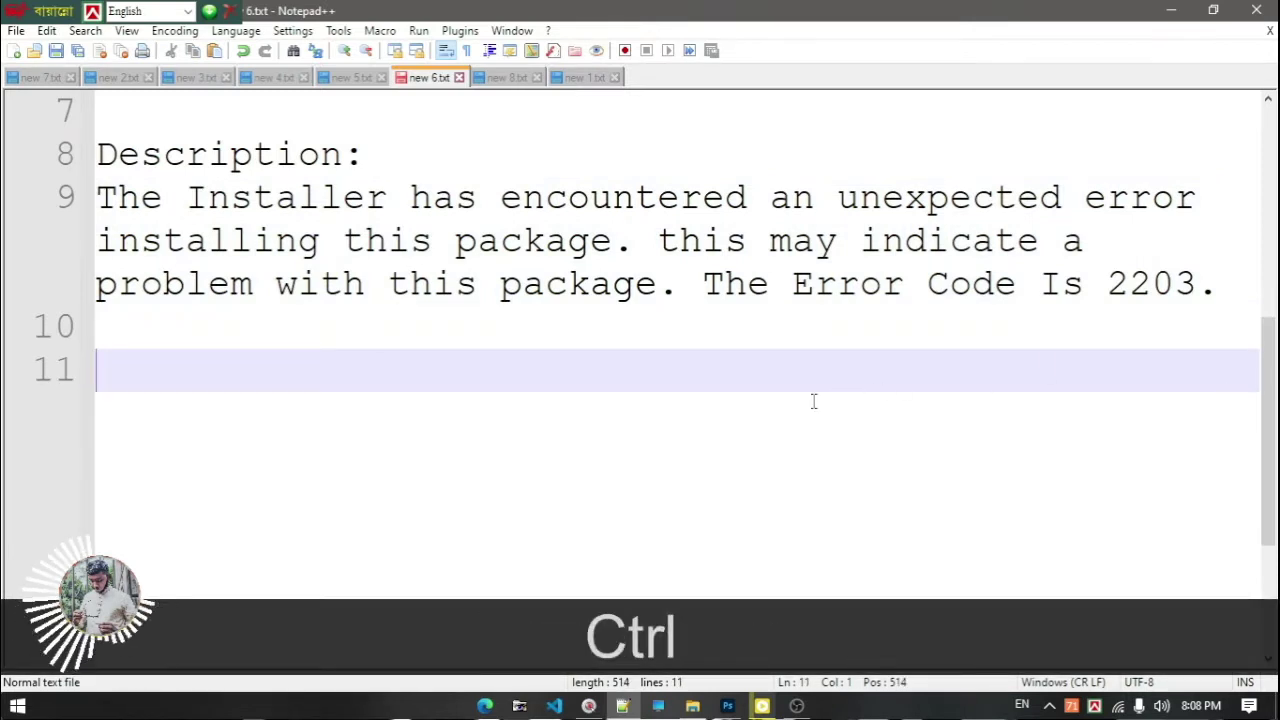
{"action": "key", "text": "ctrl+v"}
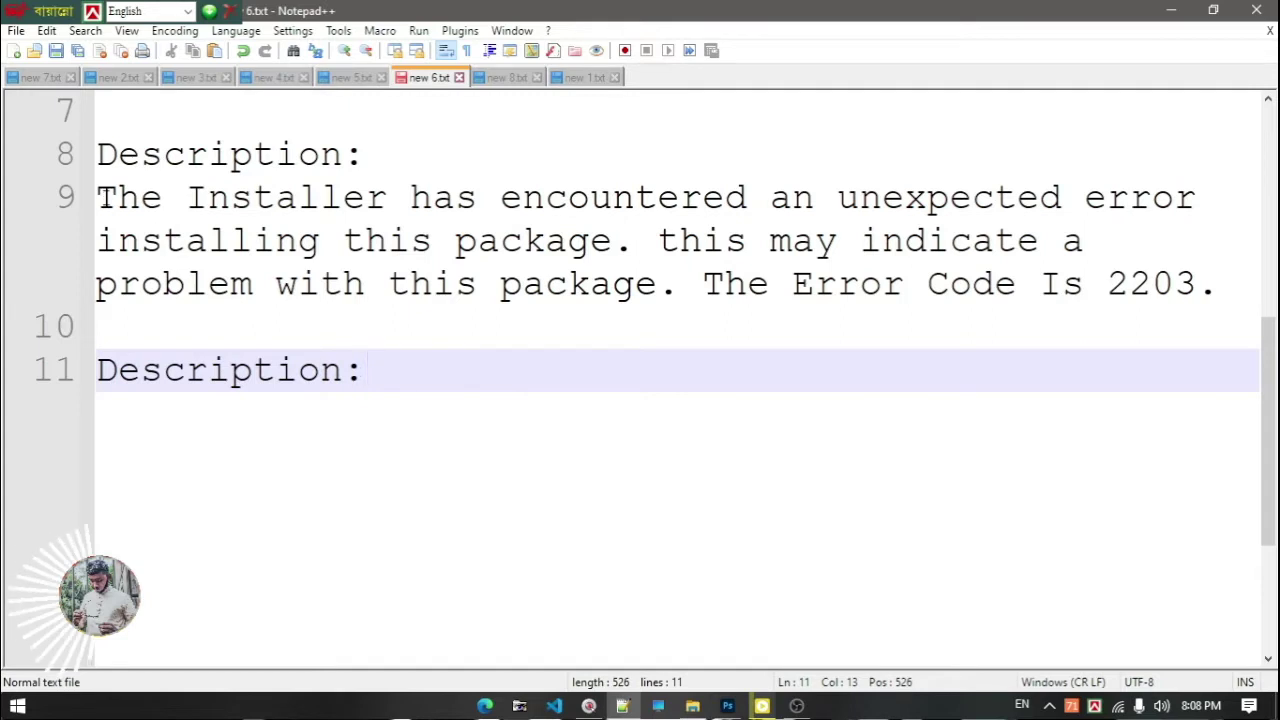
- Copy "The Installer has encountered an unexpected error installing this package" from line 9 to the end of the "Description:" heading on line 11
{"action": "left_click_drag", "start_coordinate": [97, 197], "coordinate": [622, 242]}
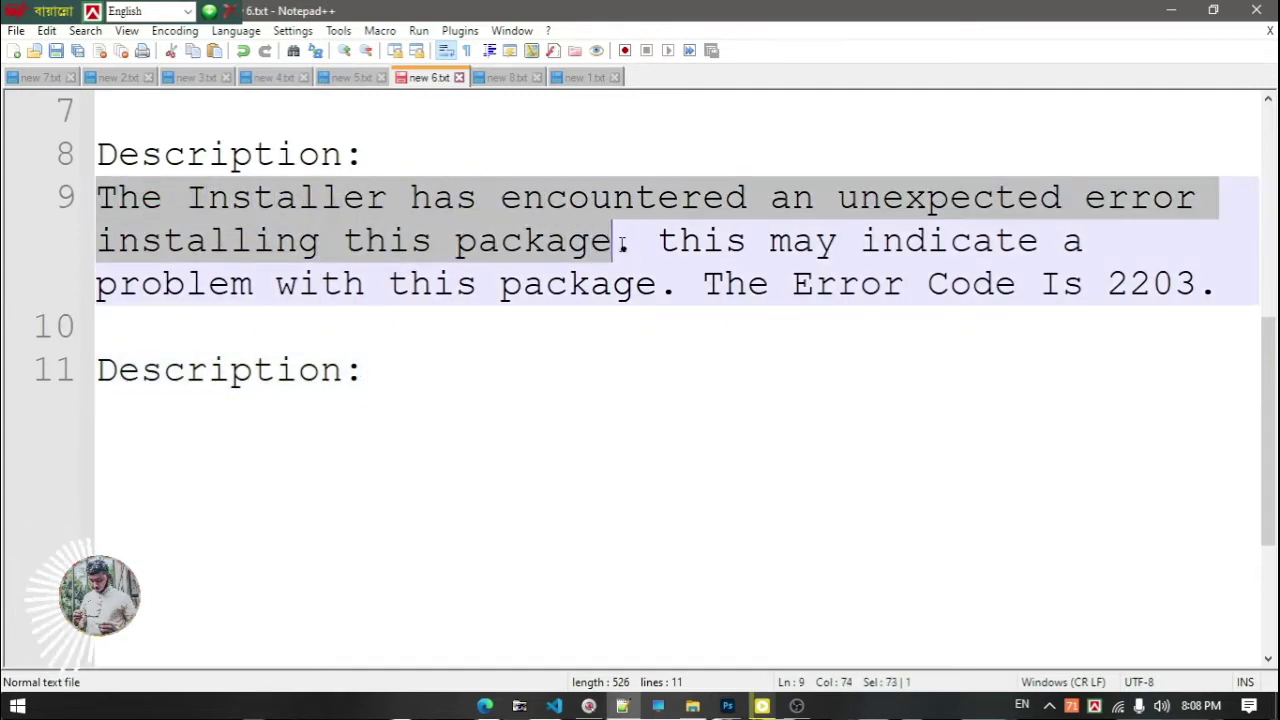
{"action": "key", "text": "ctrl+c"}
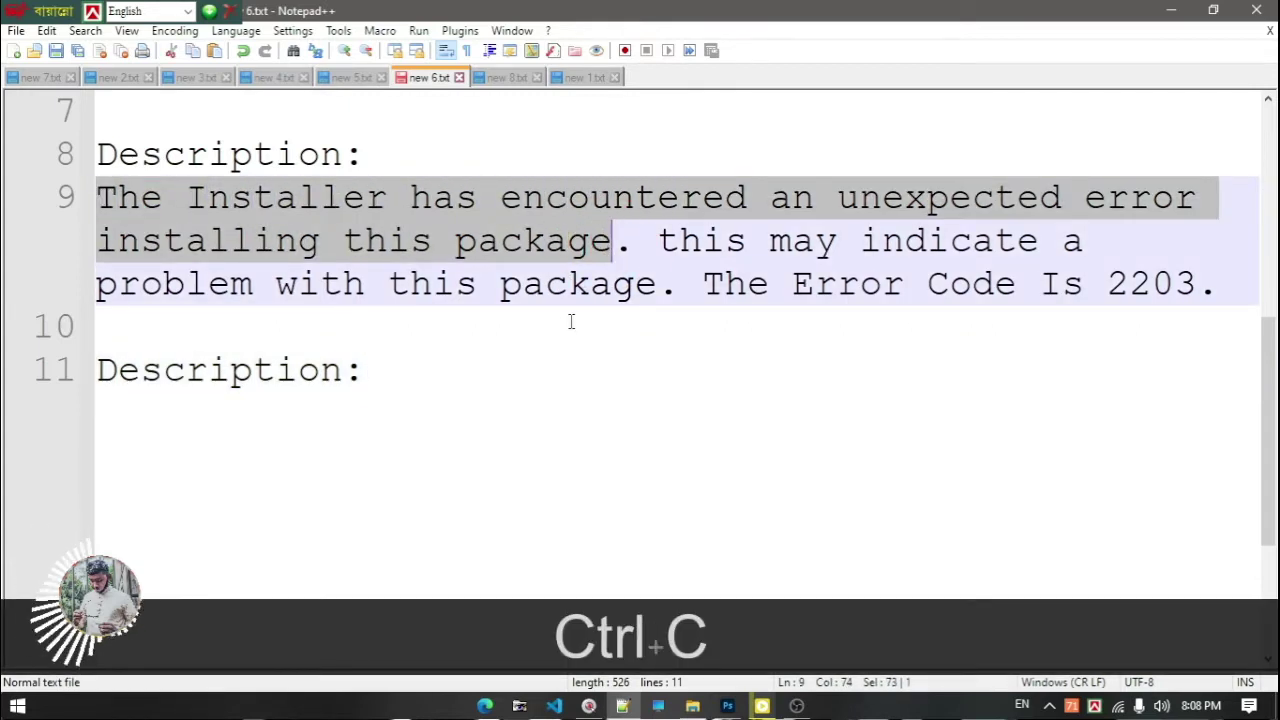
{"action": "left_click", "coordinate": [436, 365]}
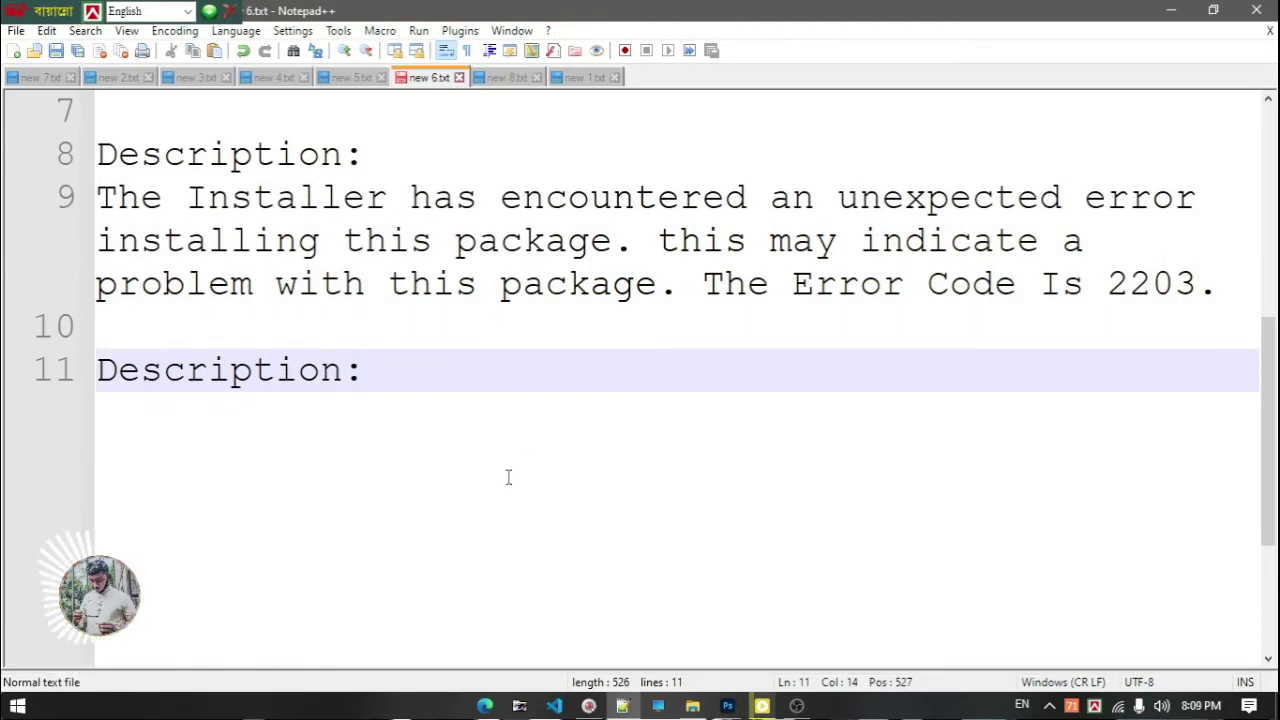
{"action": "left_click_drag", "start_coordinate": [362, 370], "coordinate": [90, 370]}
{"action": "left_click", "coordinate": [443, 378]}
{"action": "key", "text": "ctrl+v"}
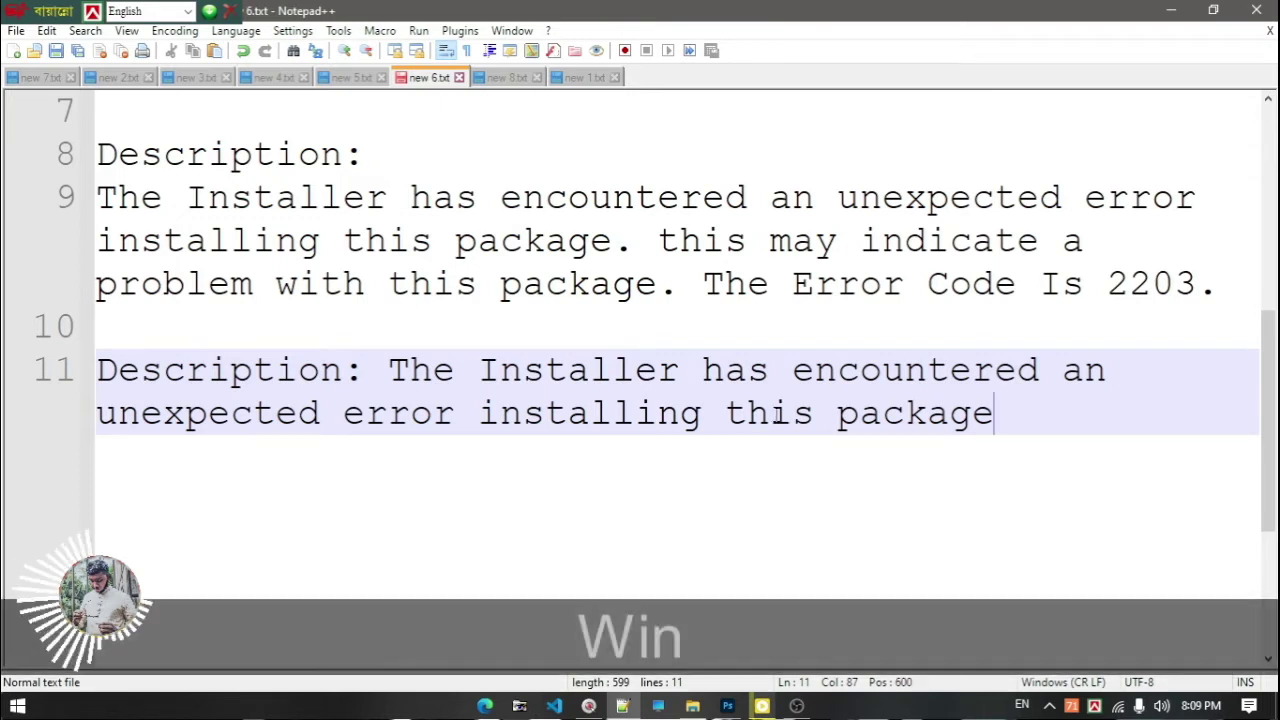
- Try to bring up the Windows clipboard history, and minimise the text editor
{"action": "key", "text": "super+v"}
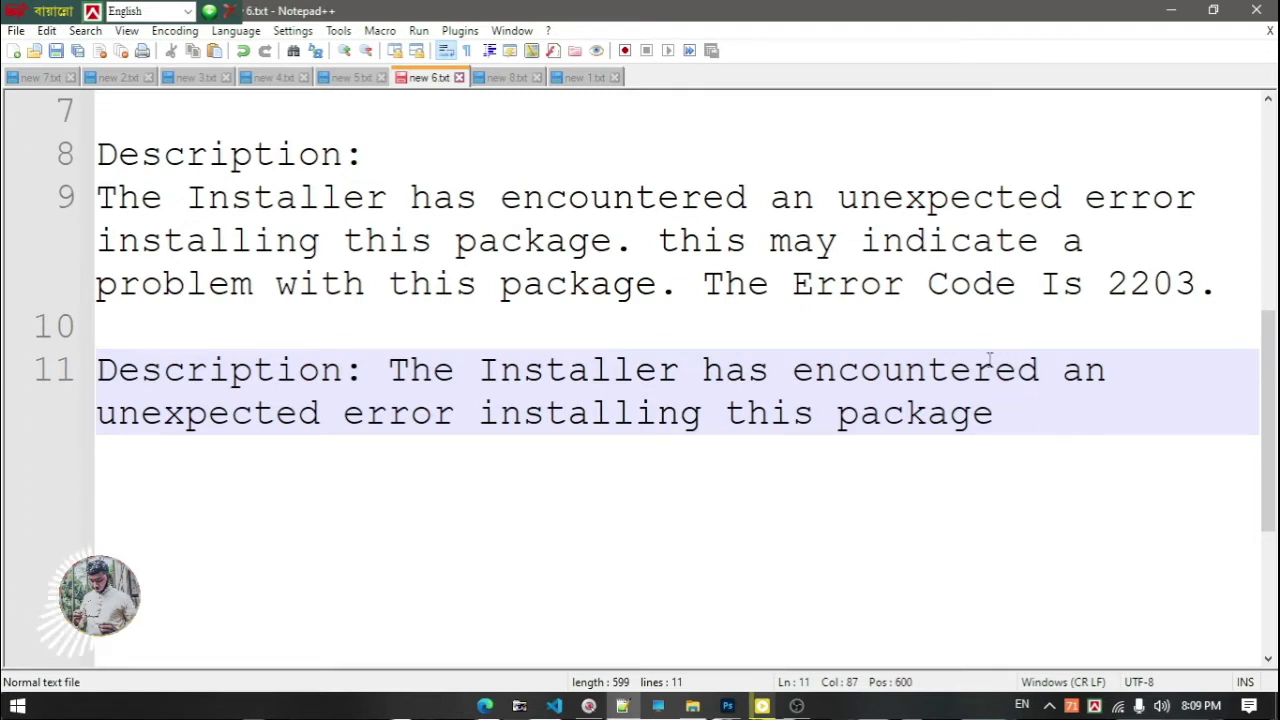
{"action": "left_click", "coordinate": [1171, 10]}
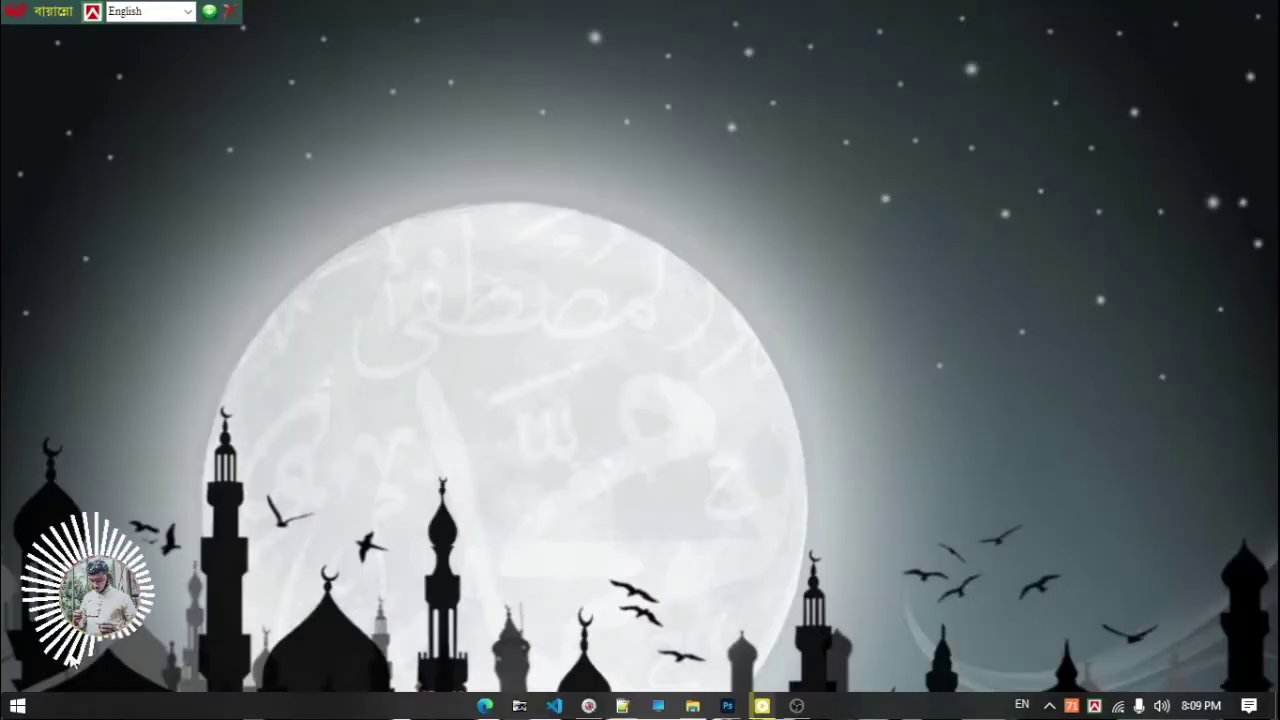
- Open the Clipboard page in the System section of Windows Settings
{"action": "right_click", "coordinate": [17, 705]}
{"action": "left_click", "coordinate": [88, 528]}
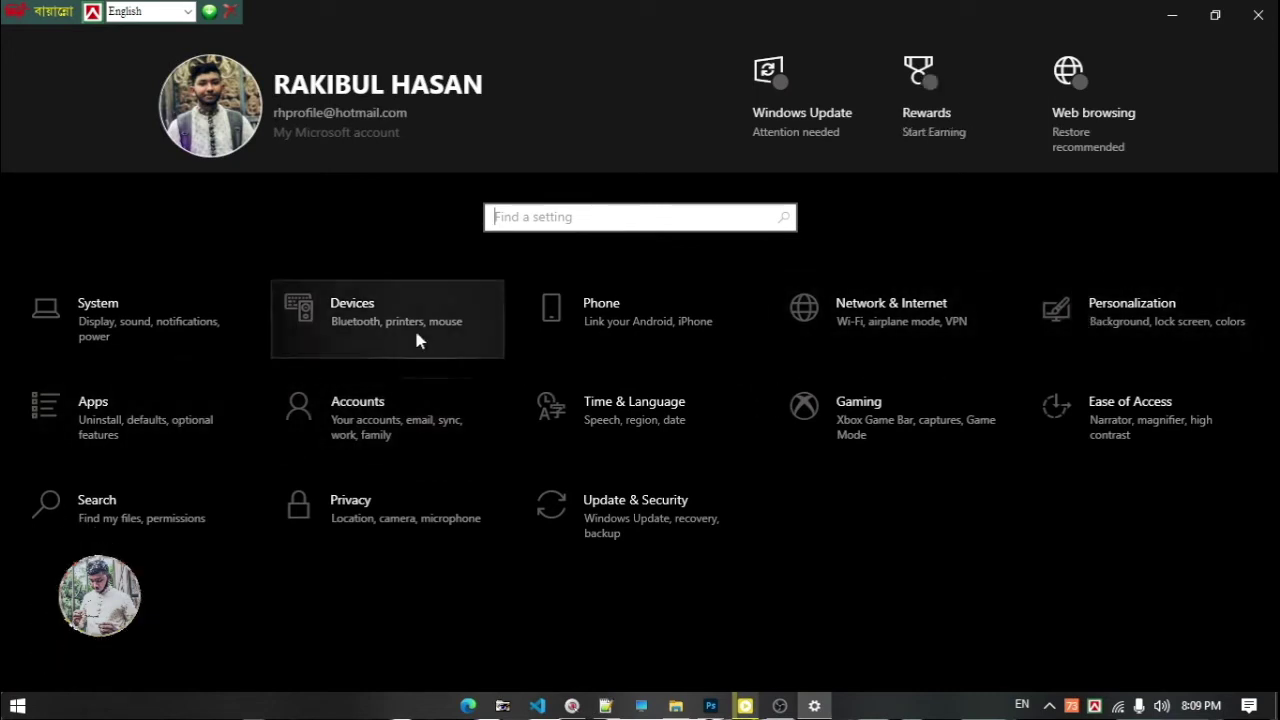
{"action": "left_click", "coordinate": [152, 321]}
{"action": "scroll", "coordinate": [124, 526], "scroll_direction": "down", "scroll_amount": 3}
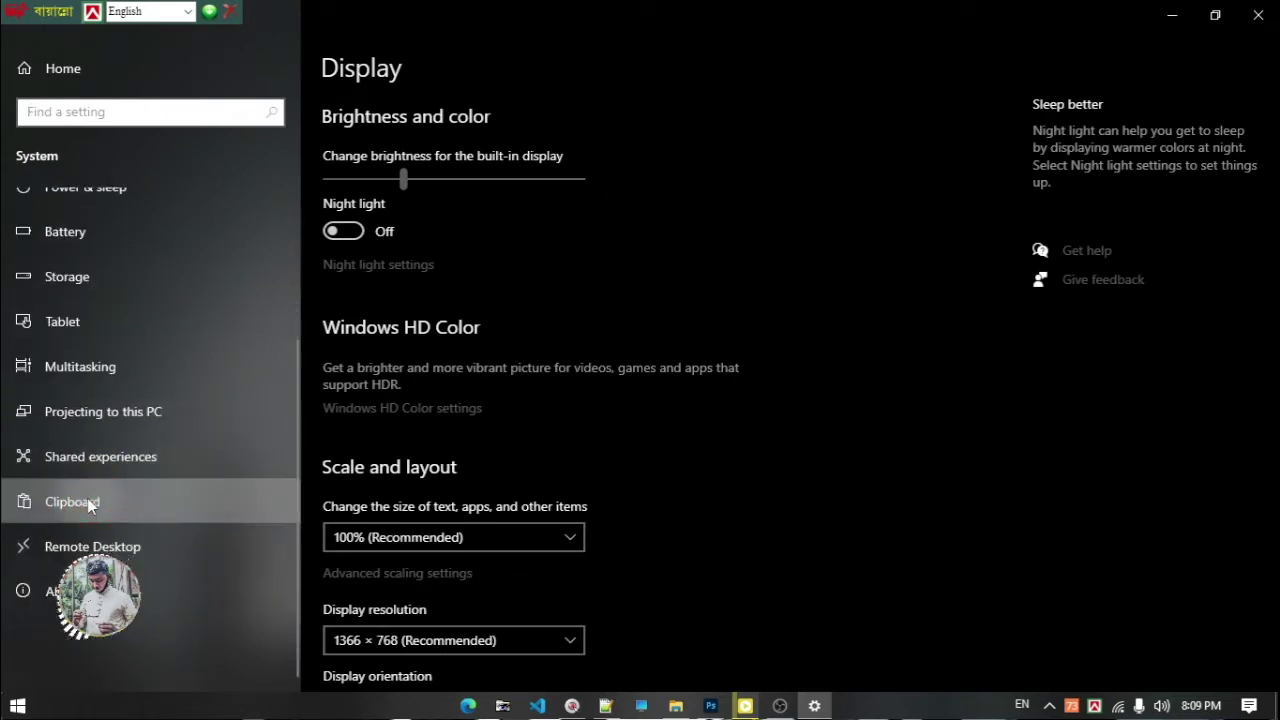
{"action": "left_click", "coordinate": [155, 514]}
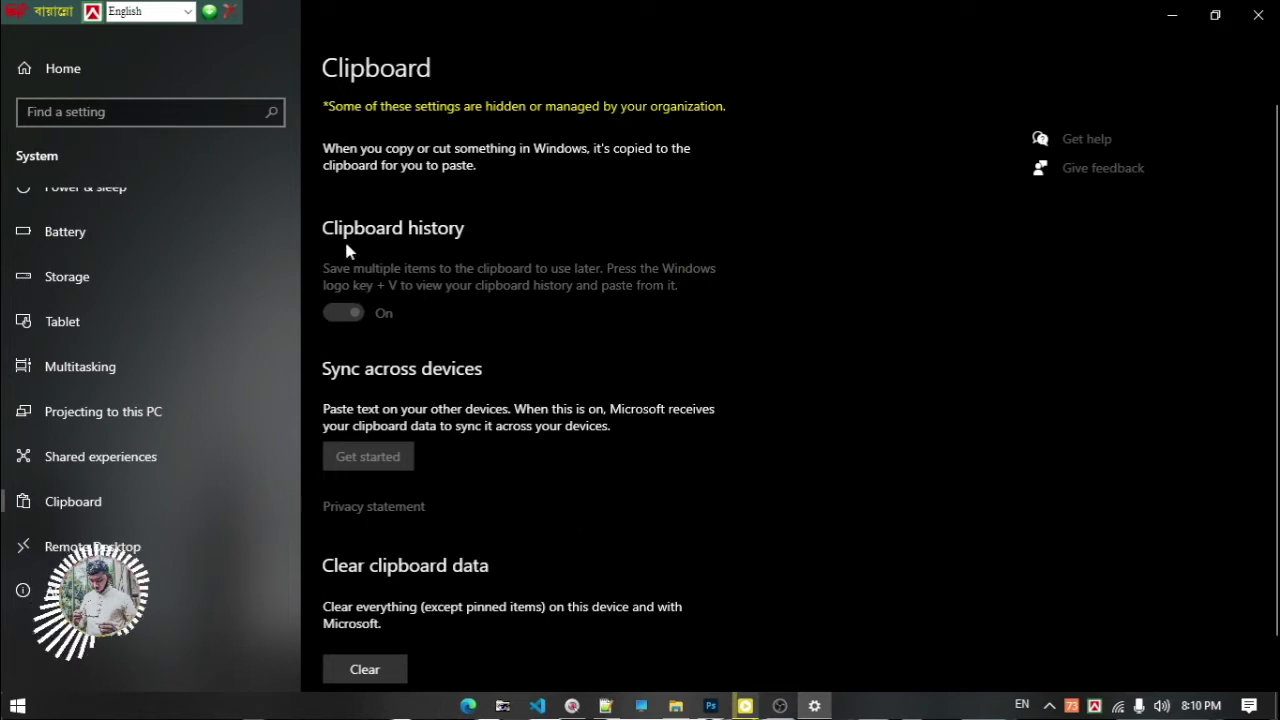
- Try to switch the Clipboard history option, and minimise the Settings window
{"action": "left_click", "coordinate": [343, 313]}
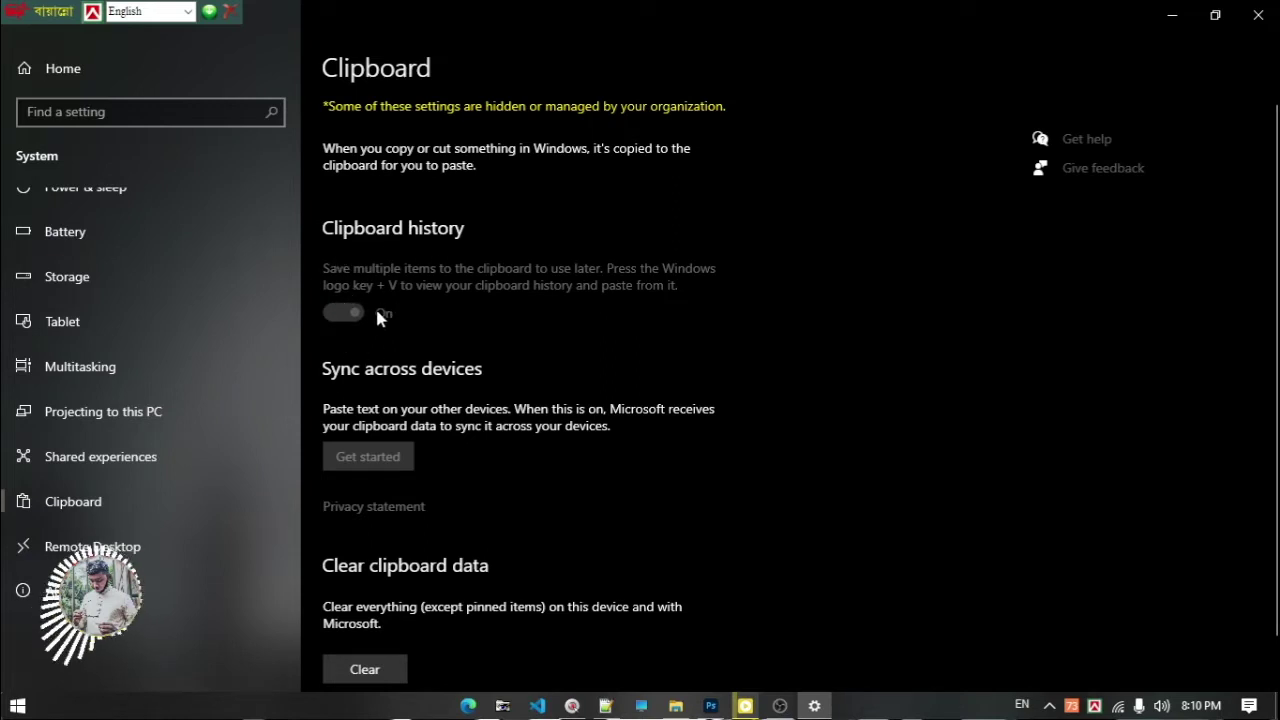
{"action": "left_click", "coordinate": [352, 318]}
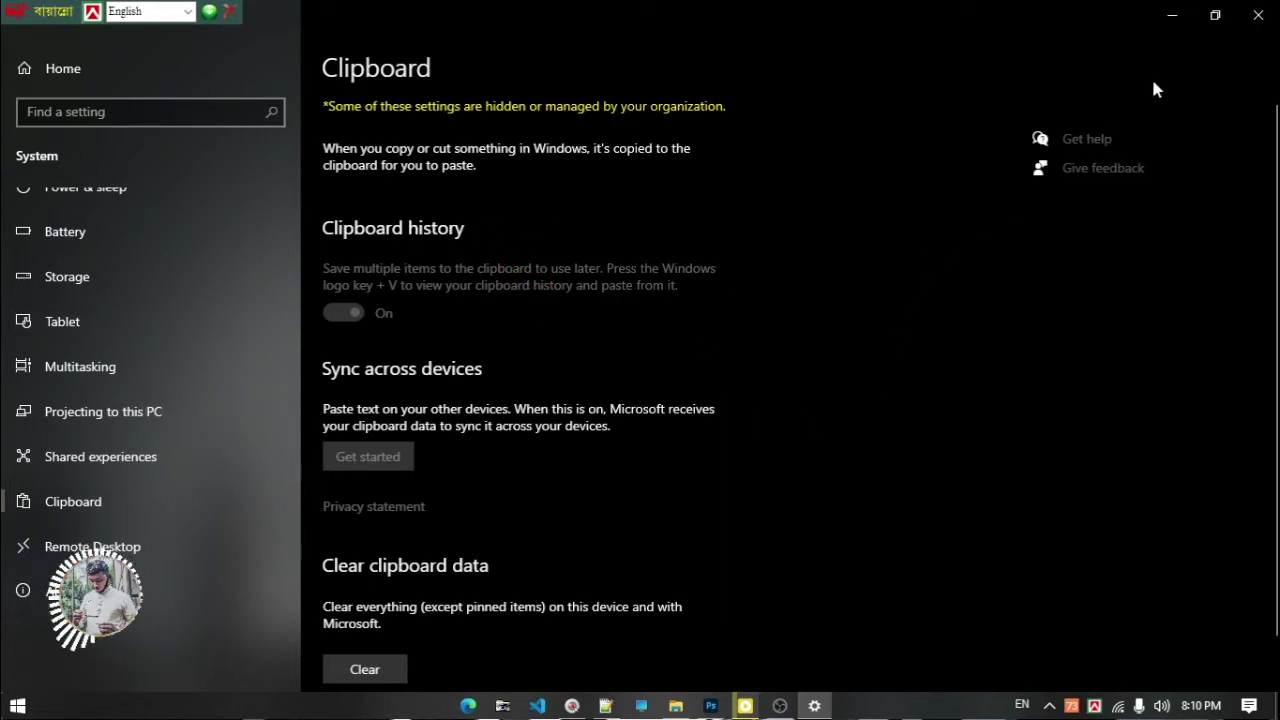
{"action": "left_click", "coordinate": [1172, 16]}
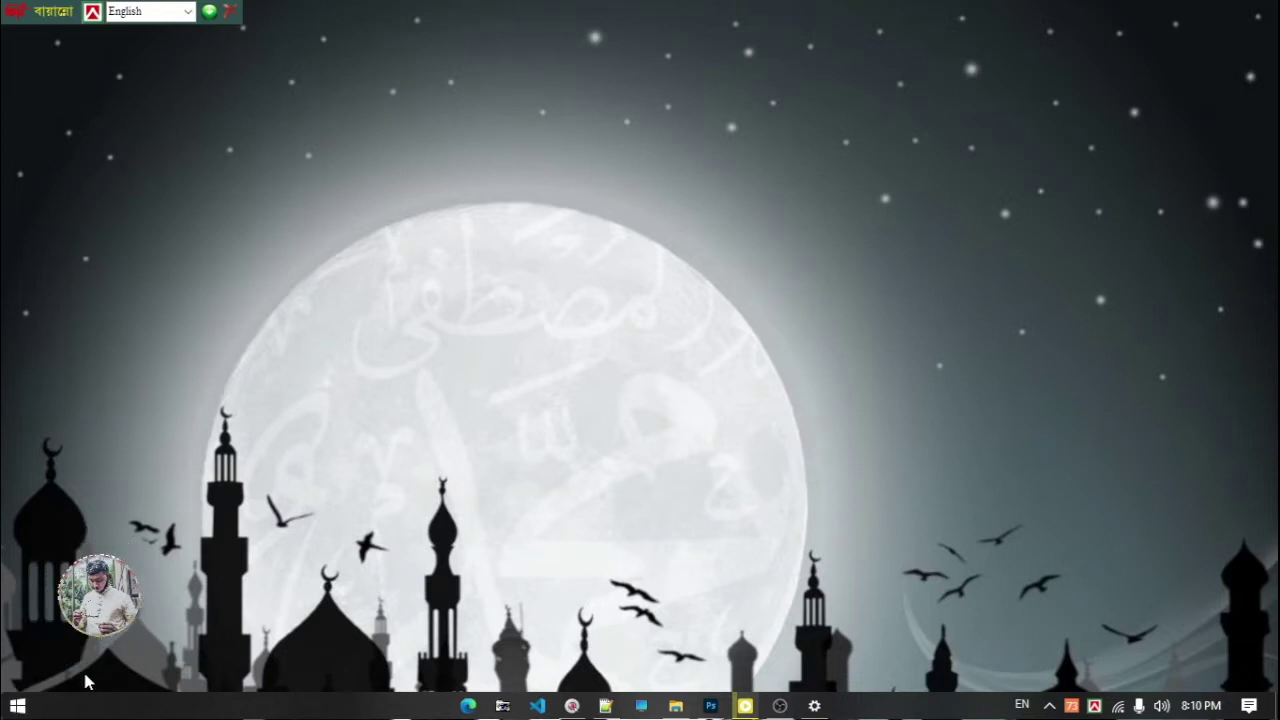
{"action": "left_click", "coordinate": [16, 707]}
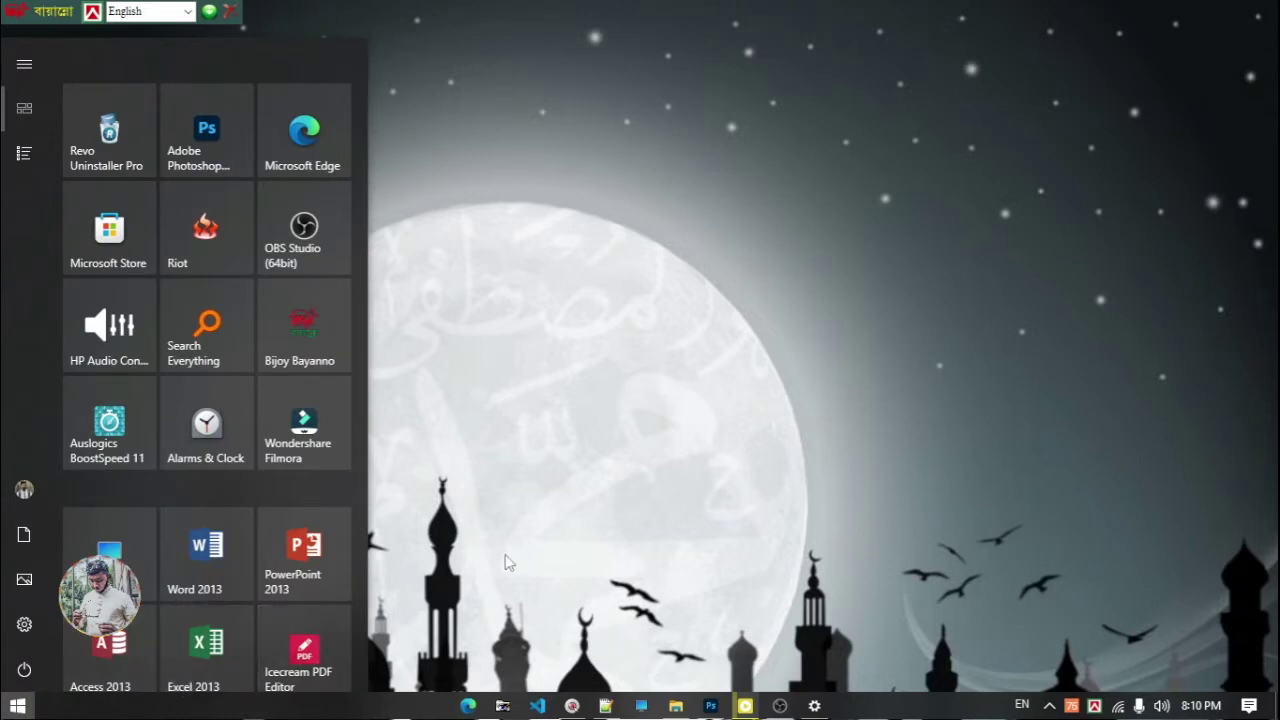
{"action": "type", "text": "e"}
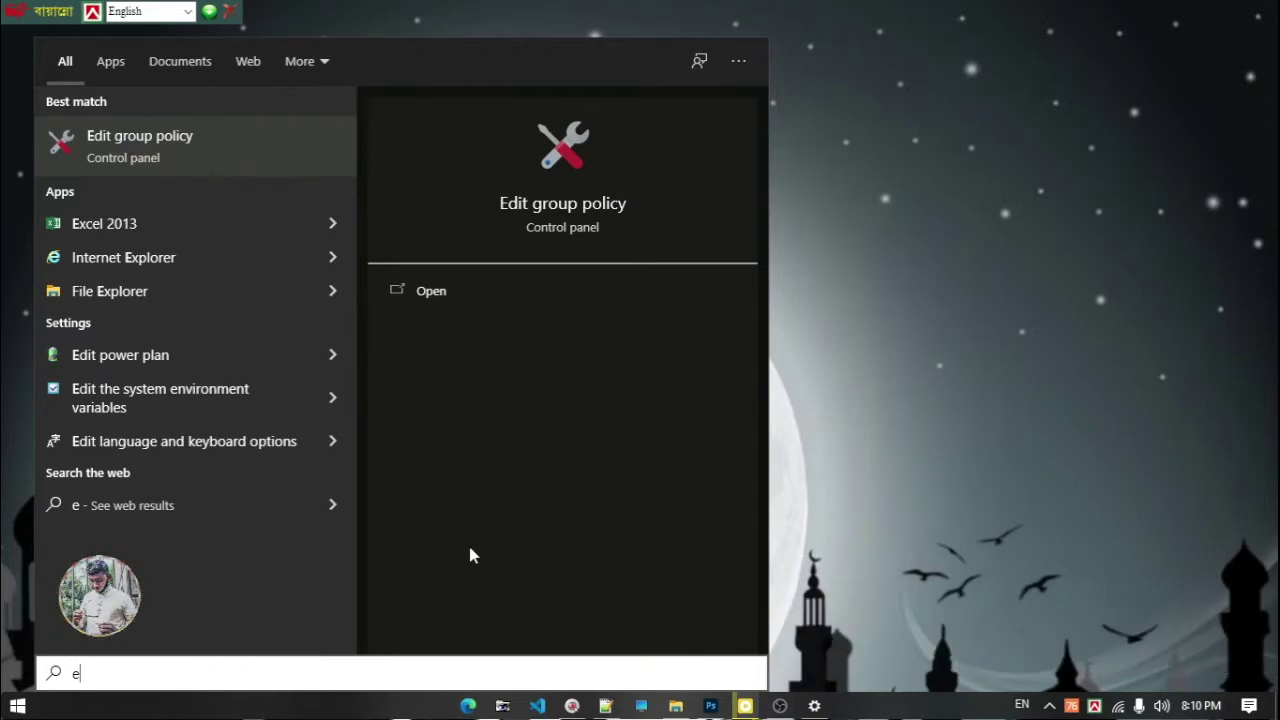
{"action": "type", "text": "di"}
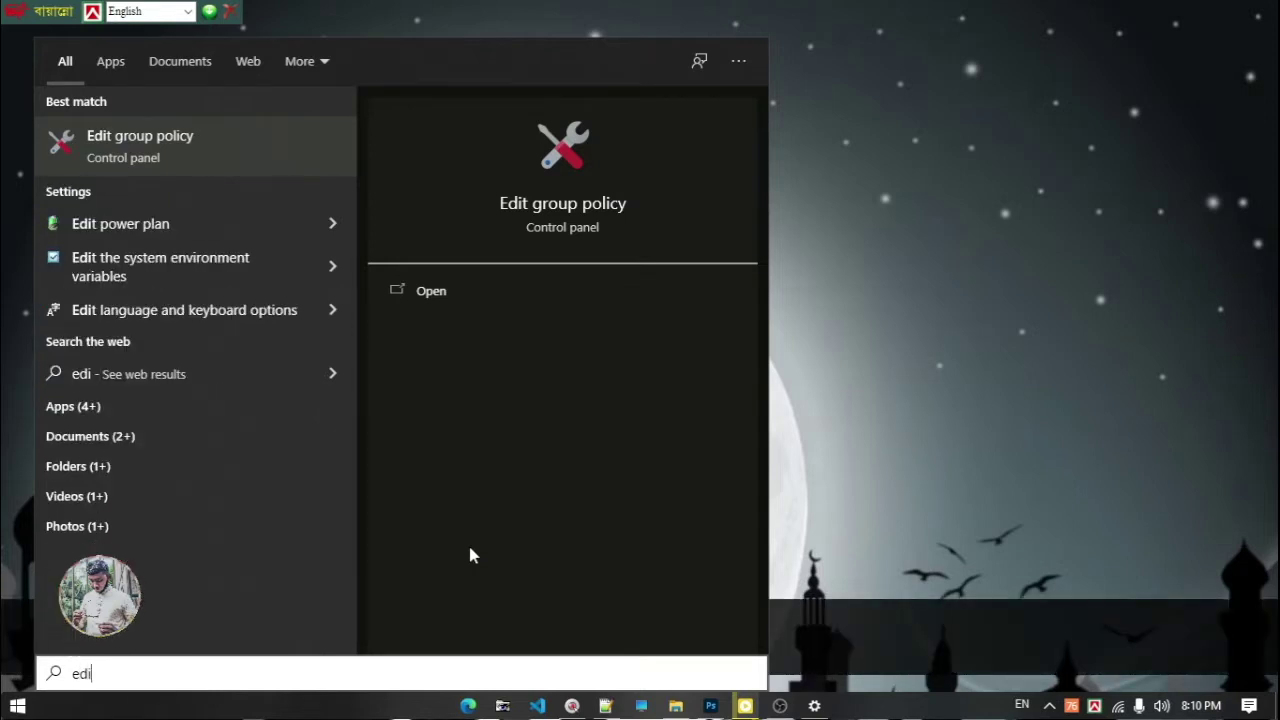
{"action": "type", "text": "d"}
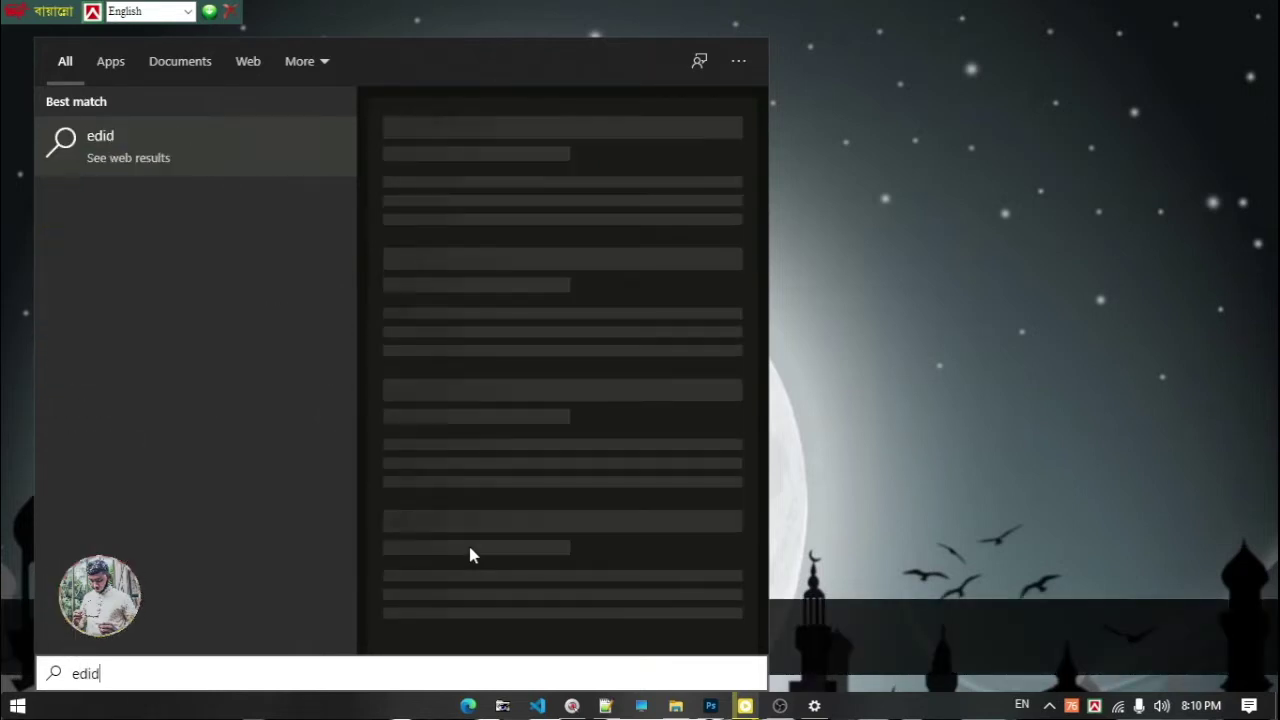
{"action": "key", "text": "BackSpace"}
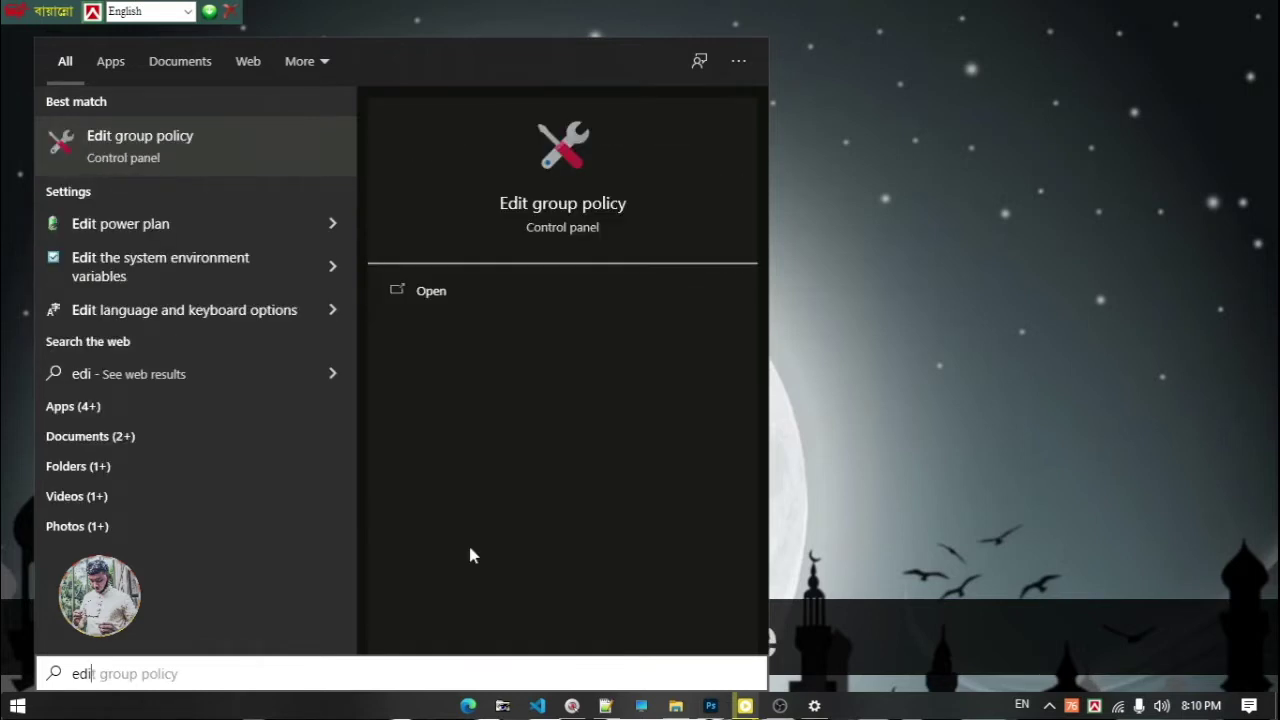
{"action": "key", "text": "BackSpace"}
{"action": "key", "text": "BackSpace"}
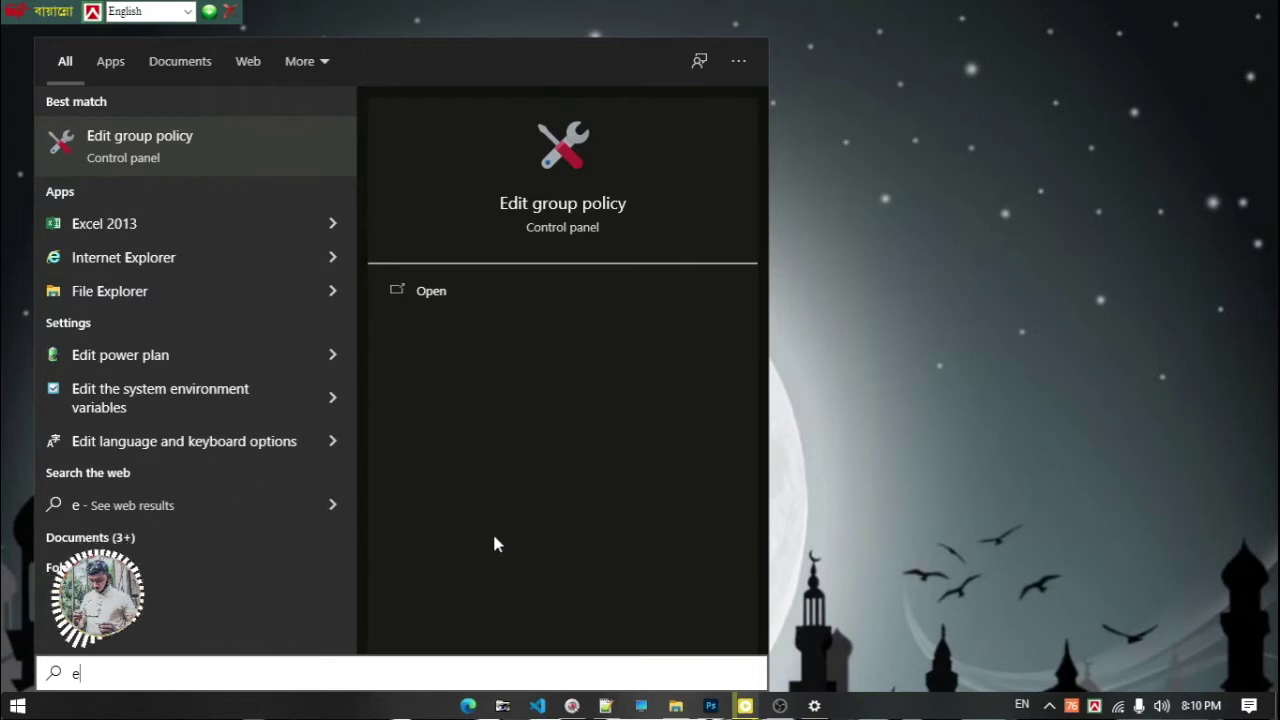
{"action": "left_click", "coordinate": [1014, 303]}
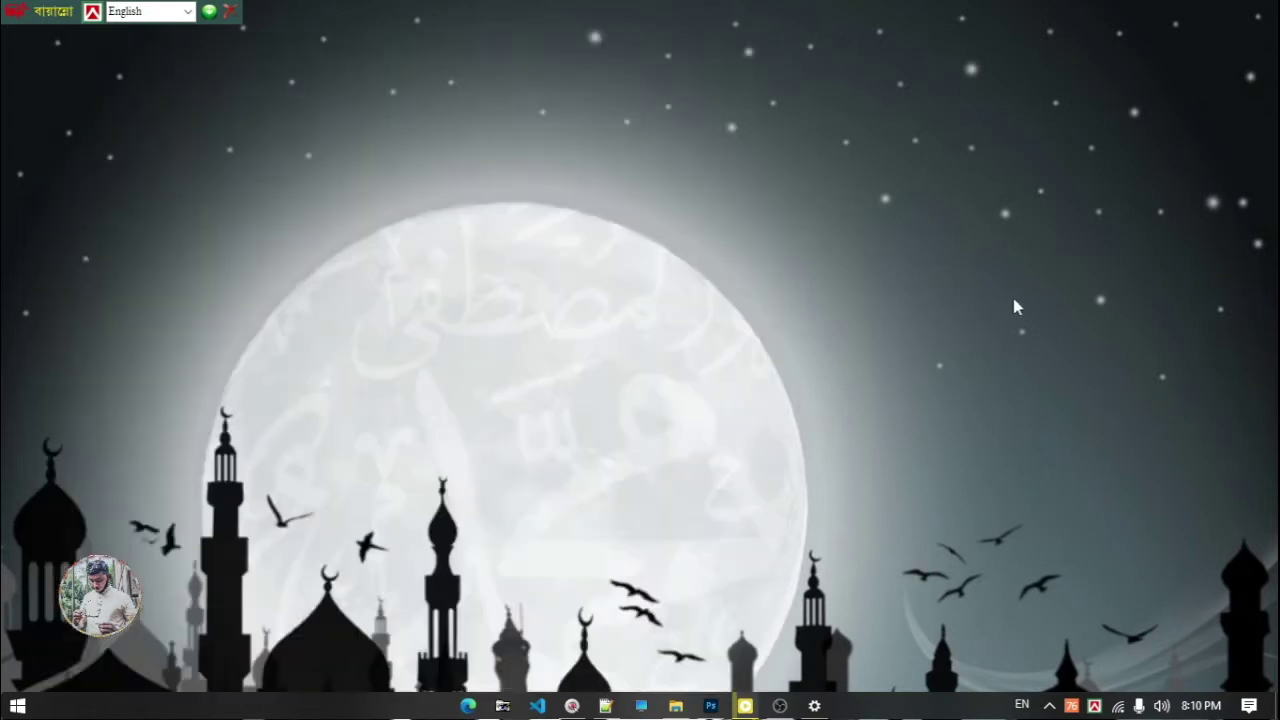
- Search Windows for "edit", open Edit group policy, and maximise the editor with a wider policy tree
{"action": "left_click", "coordinate": [18, 707]}
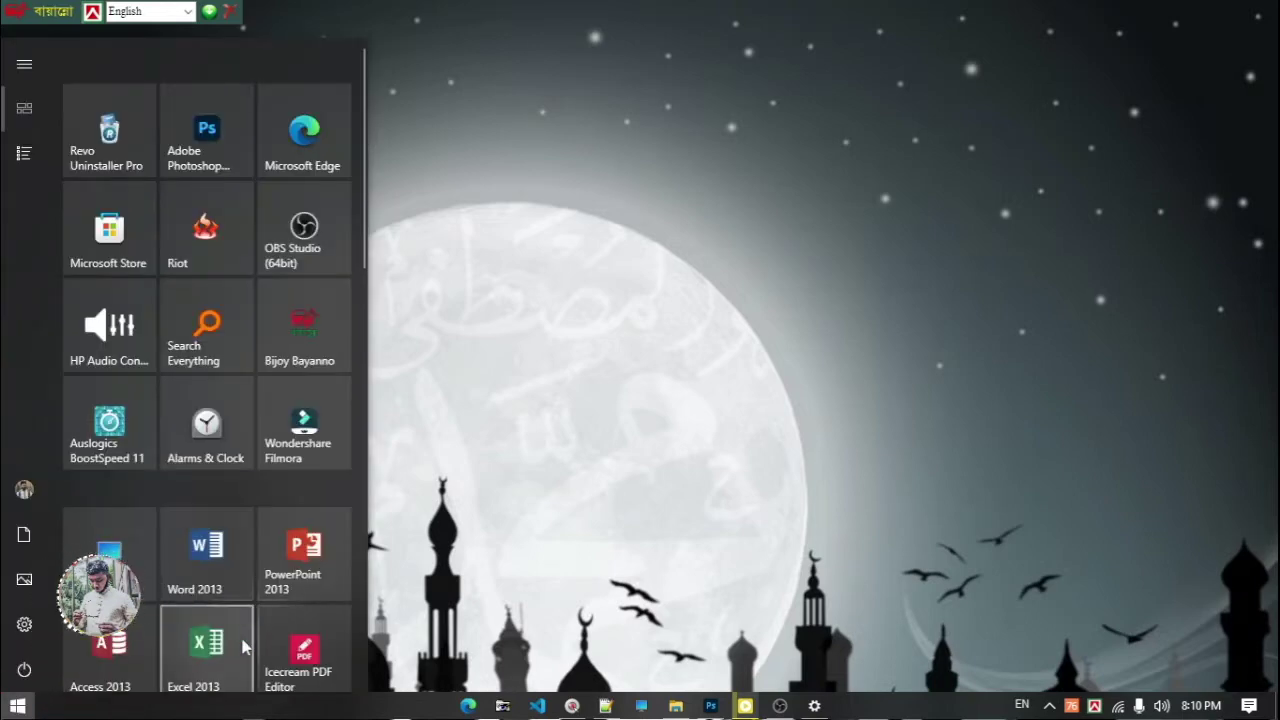
{"action": "type", "text": "edit"}
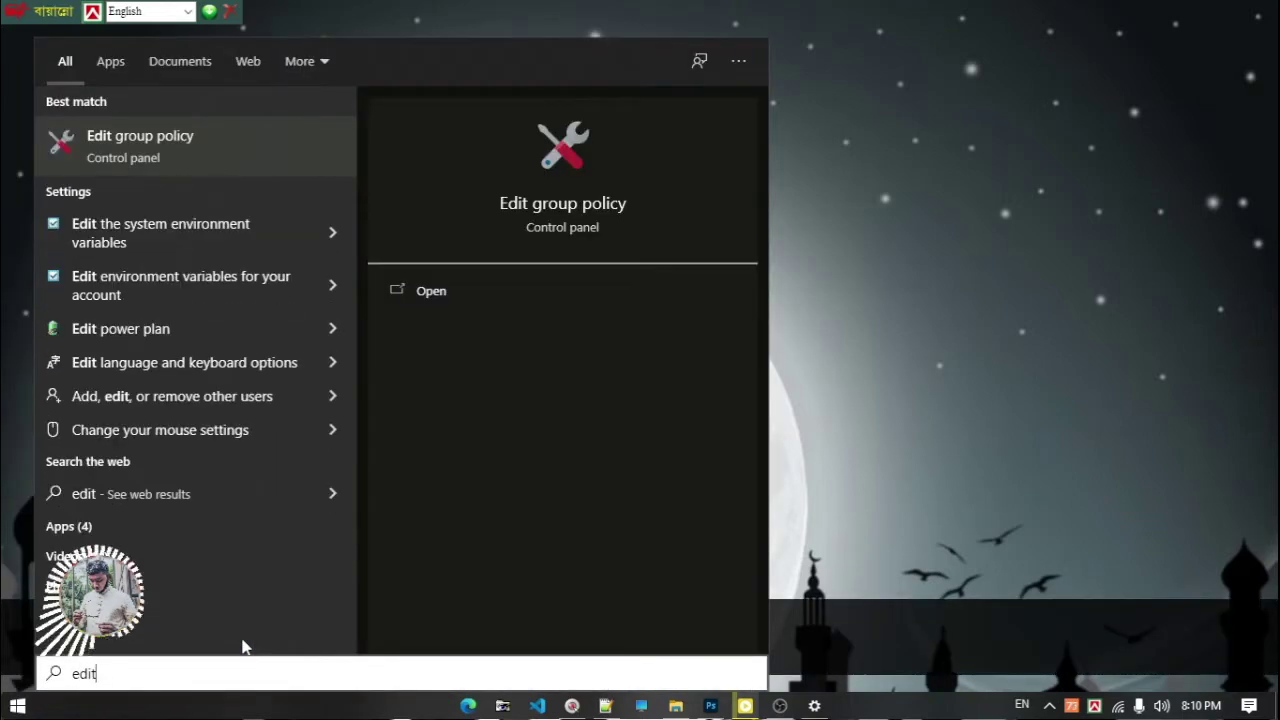
{"action": "left_click", "coordinate": [157, 148]}
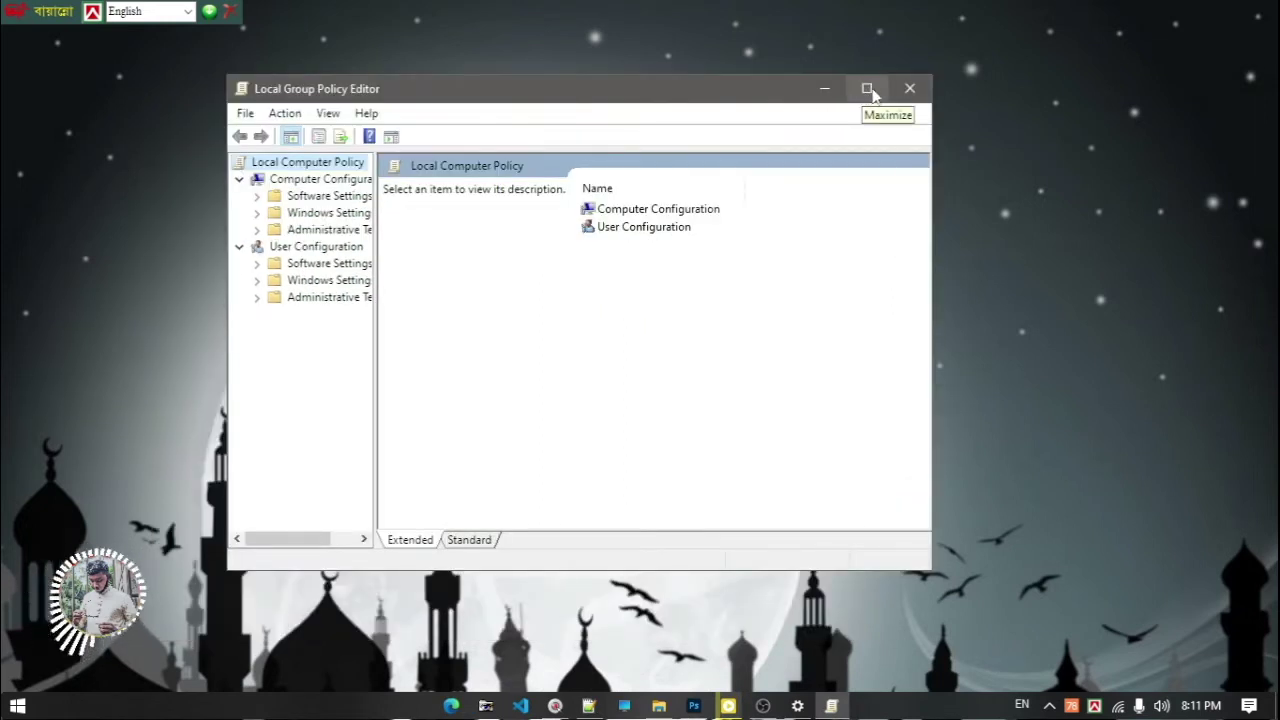
{"action": "left_click", "coordinate": [866, 89]}
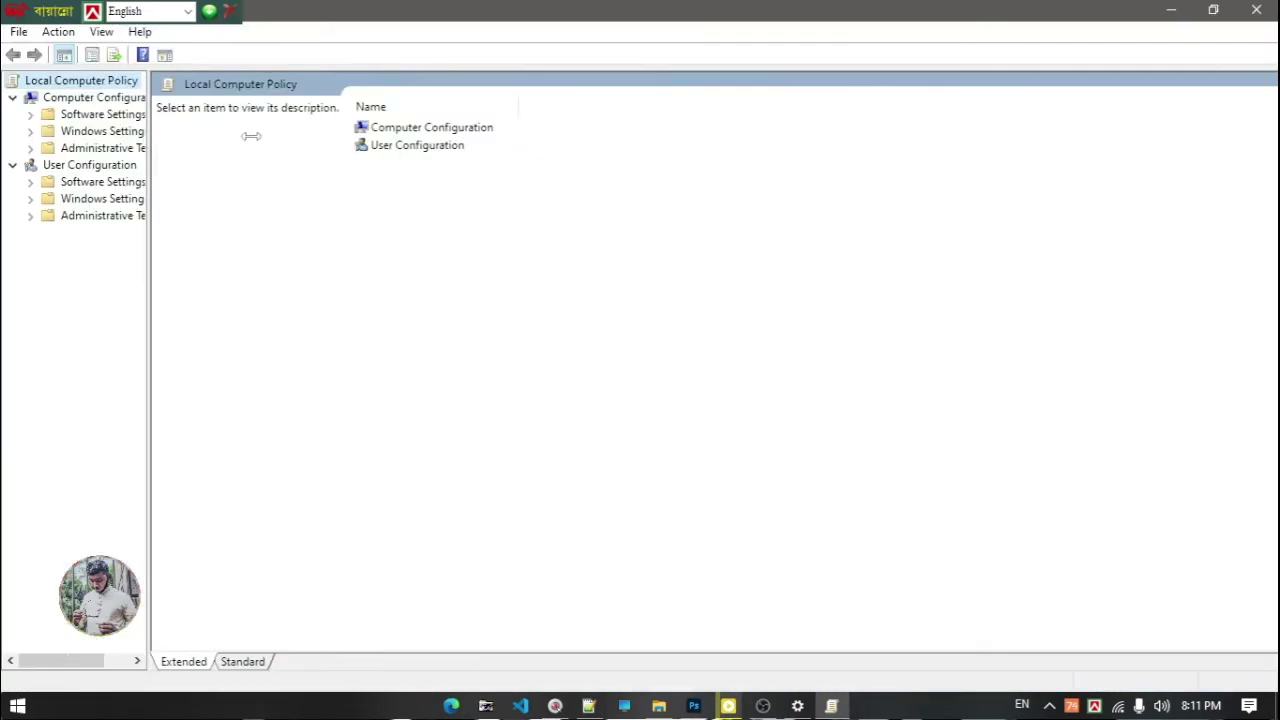
{"action": "left_click_drag", "start_coordinate": [251, 136], "coordinate": [300, 130]}
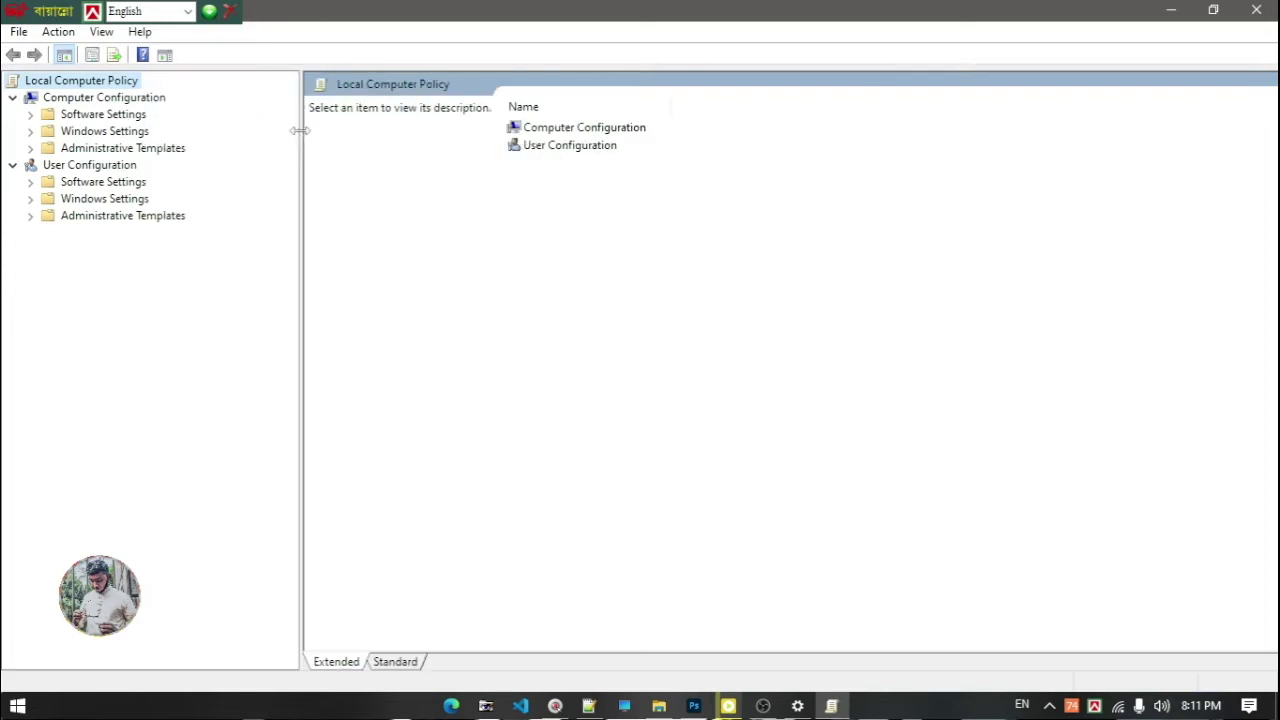
- Show the OS Policies settings under Computer Configuration, Administrative Templates, System in the policy tree
{"action": "left_click", "coordinate": [90, 149]}
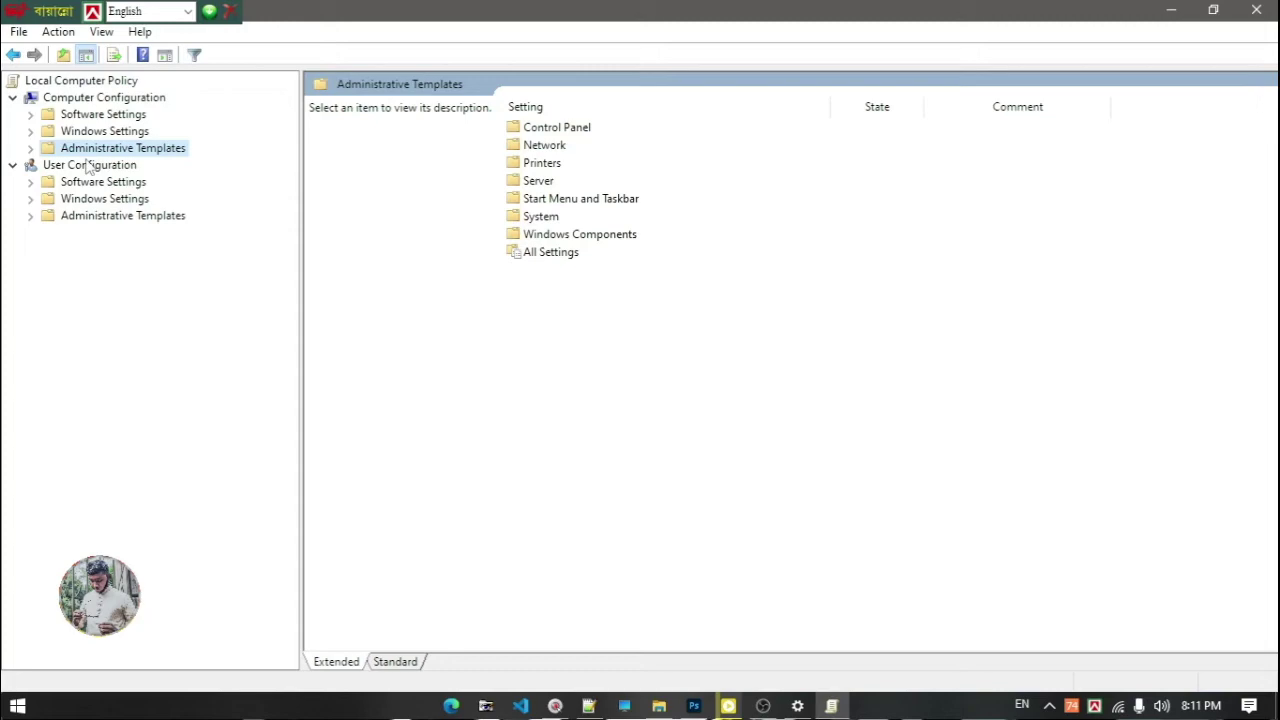
{"action": "left_click", "coordinate": [31, 148]}
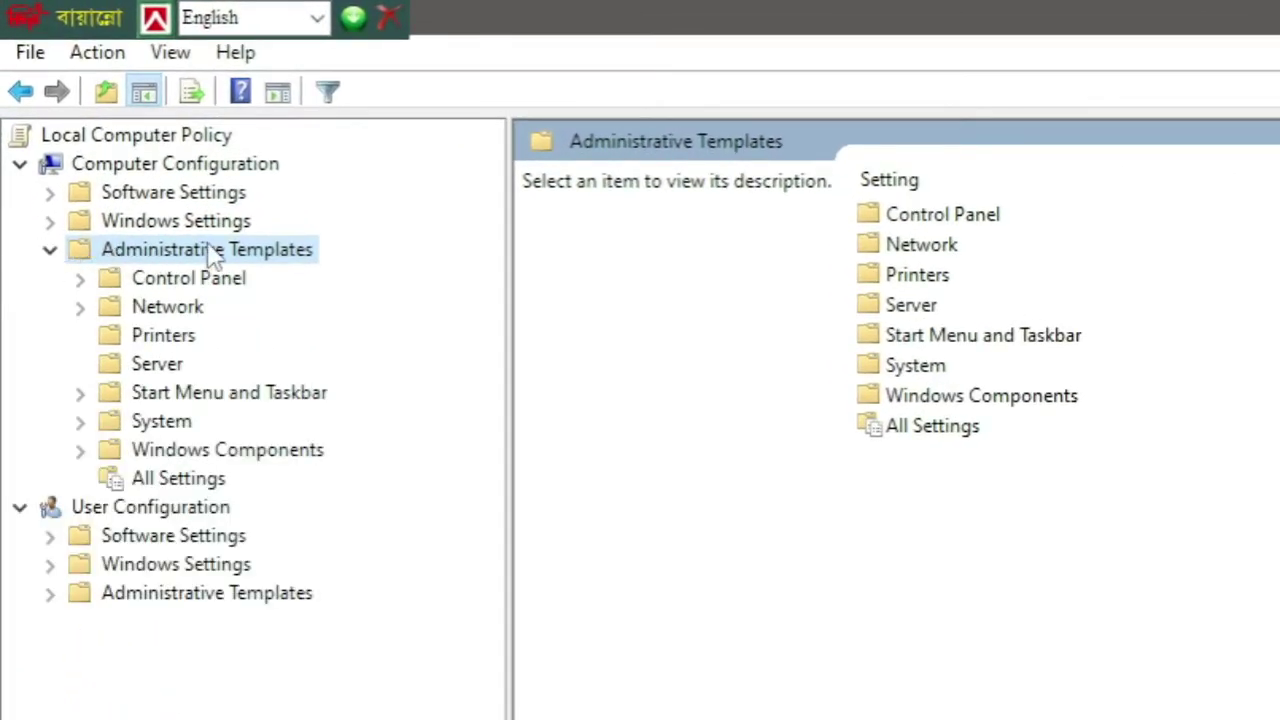
{"action": "left_click", "coordinate": [150, 421]}
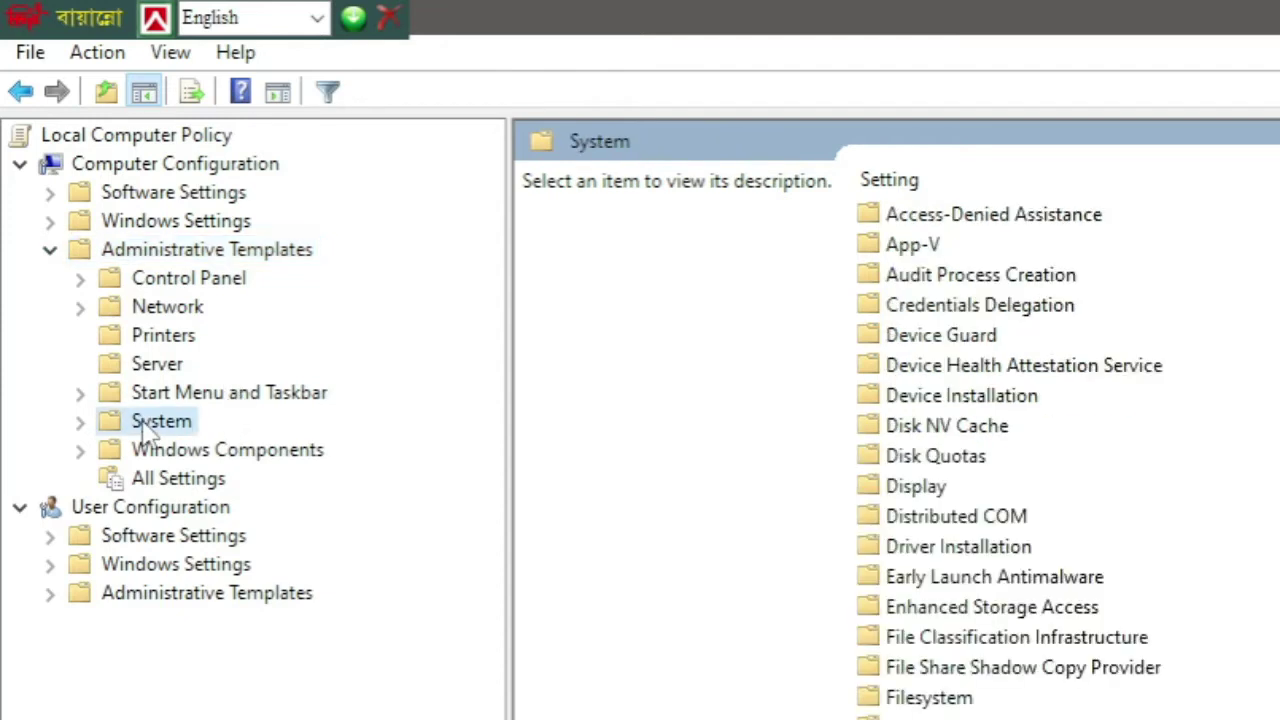
{"action": "left_click", "coordinate": [84, 421]}
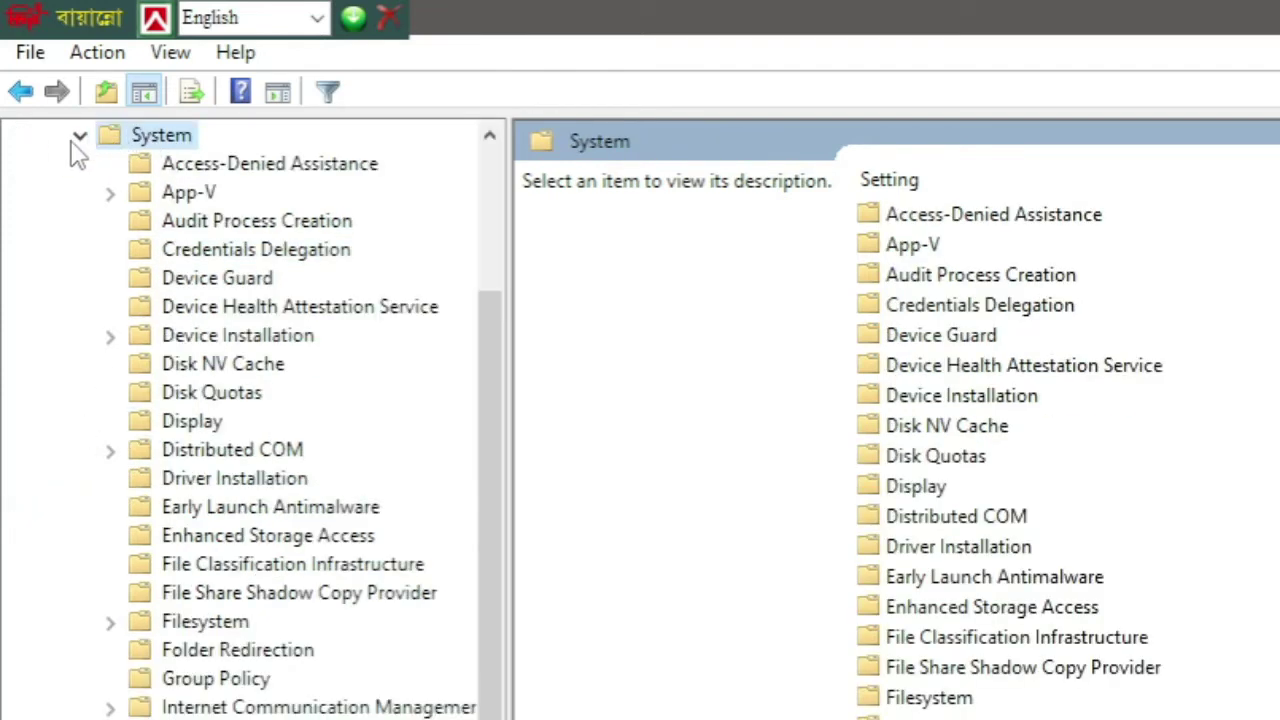
{"action": "left_click", "coordinate": [240, 540]}
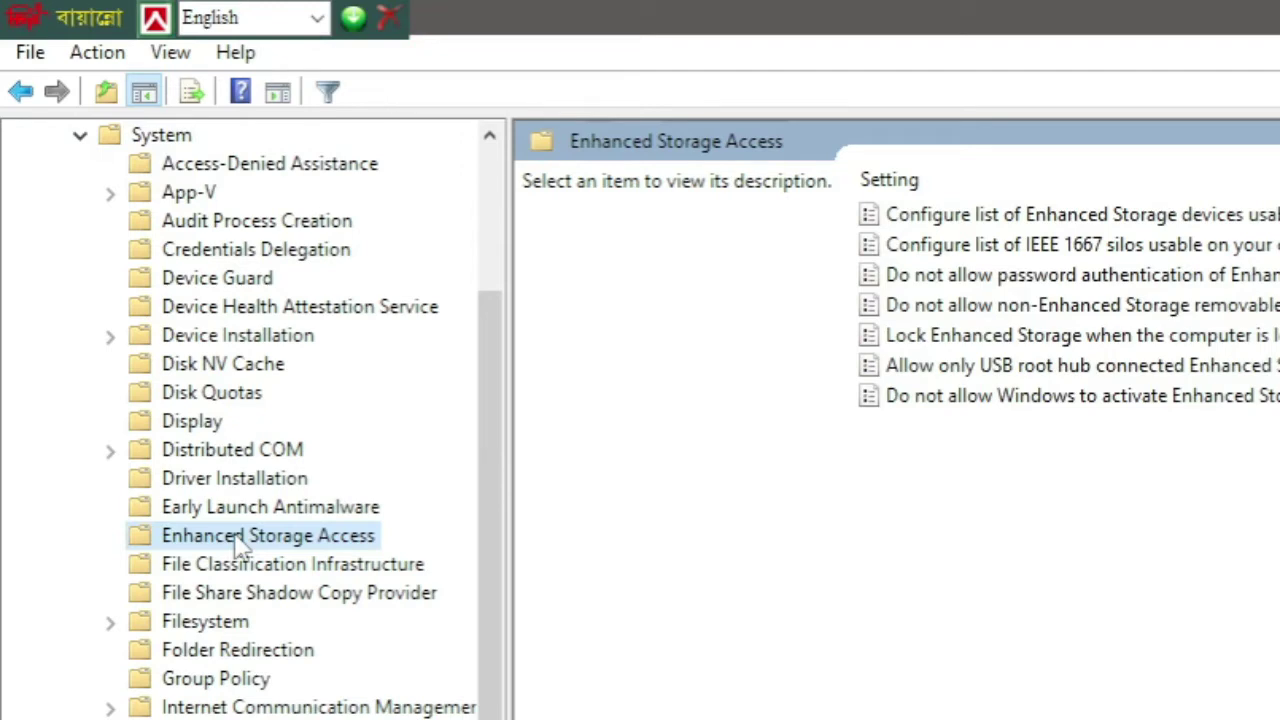
{"action": "key", "text": "o"}
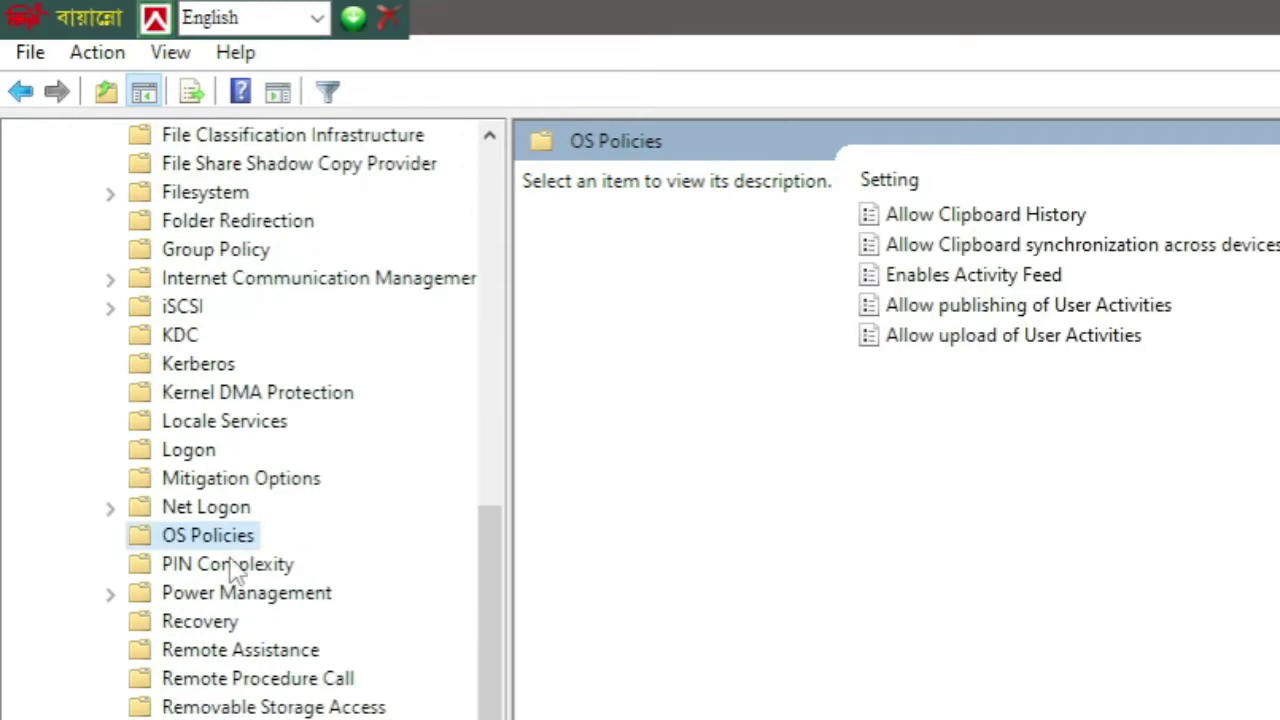
{"action": "scroll", "coordinate": [303, 555], "scroll_direction": "down", "scroll_amount": 2}
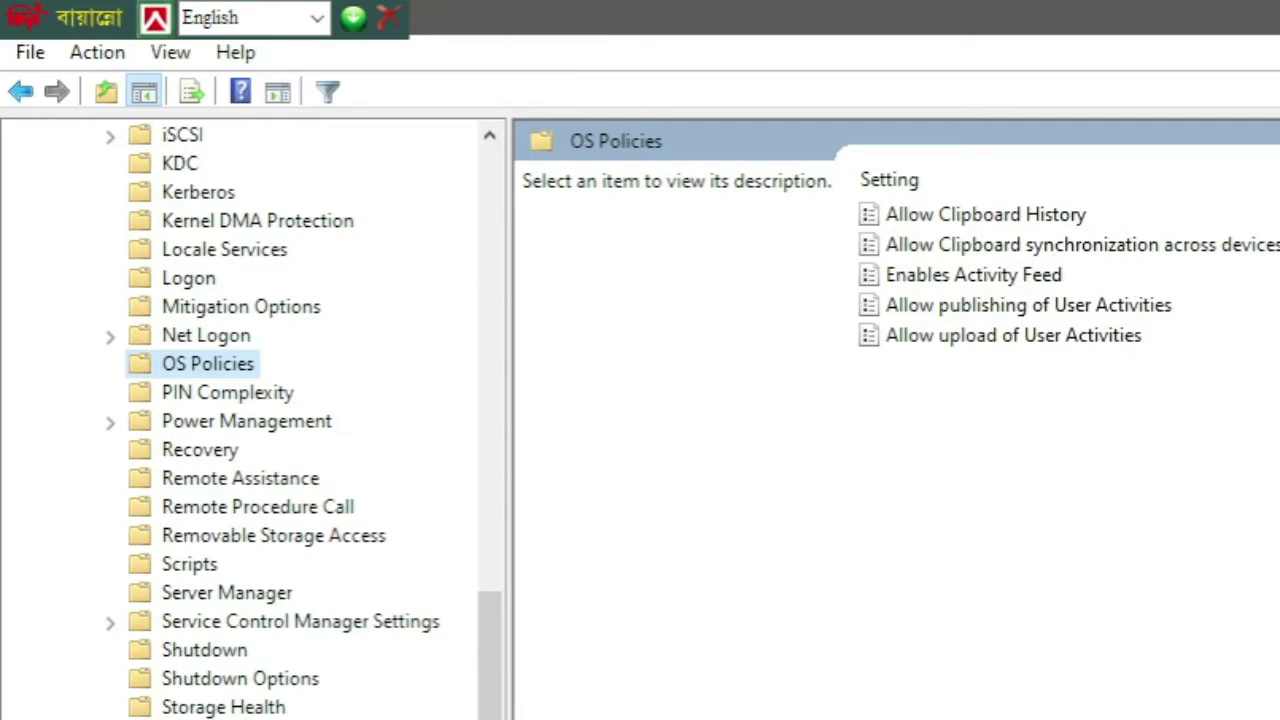
- Set the policy Allow Clipboard synchronization across devices to Enabled, and apply it
{"action": "left_click", "coordinate": [1152, 250]}
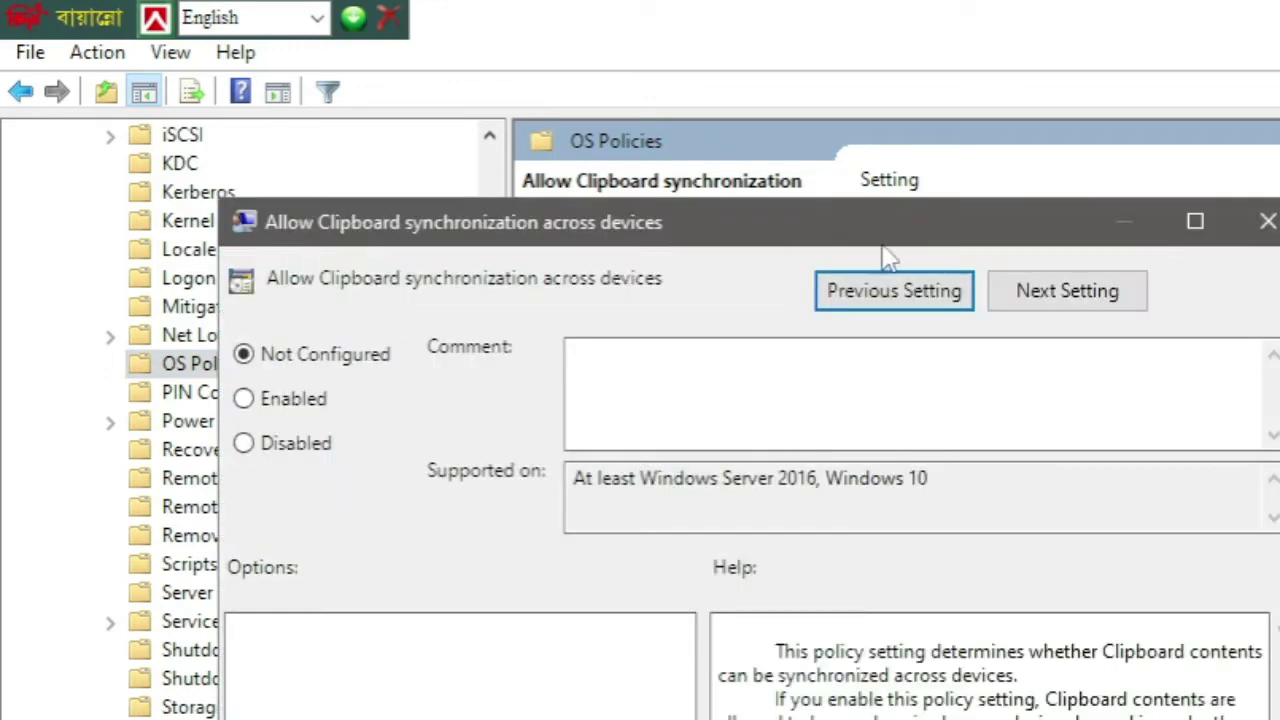
{"action": "left_click_drag", "start_coordinate": [875, 238], "coordinate": [1075, 104]}
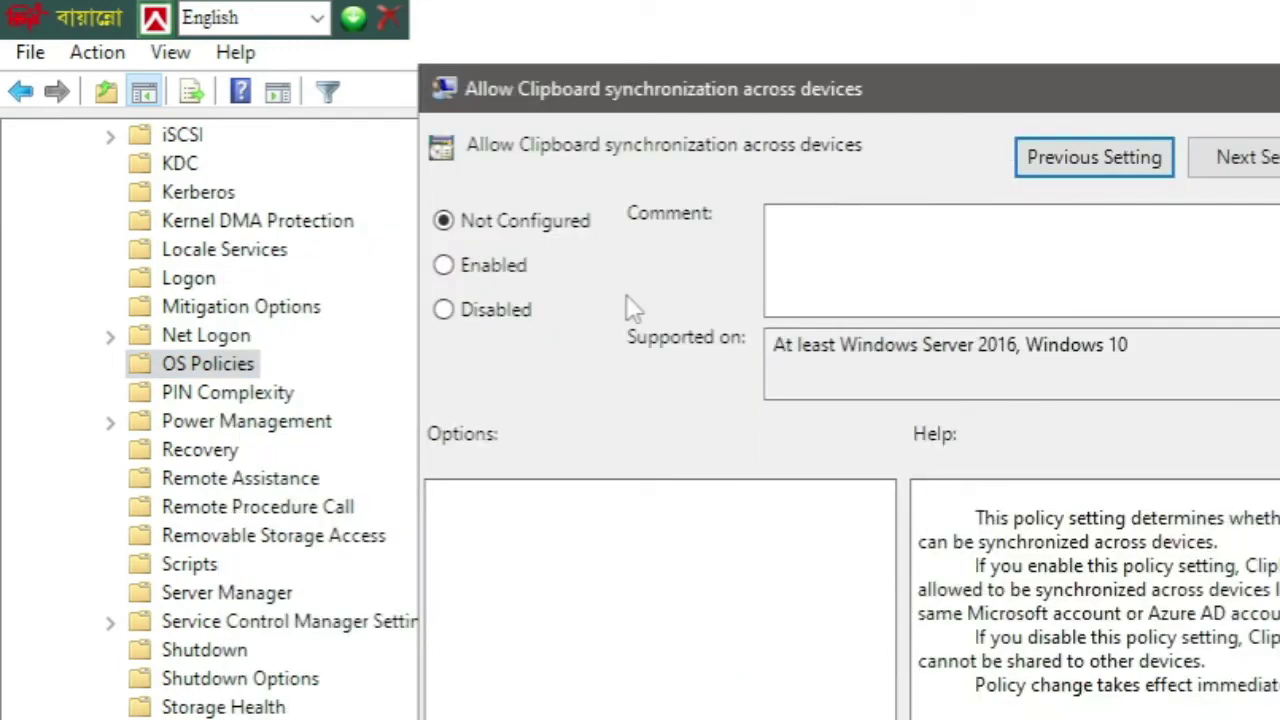
{"action": "left_click", "coordinate": [447, 266]}
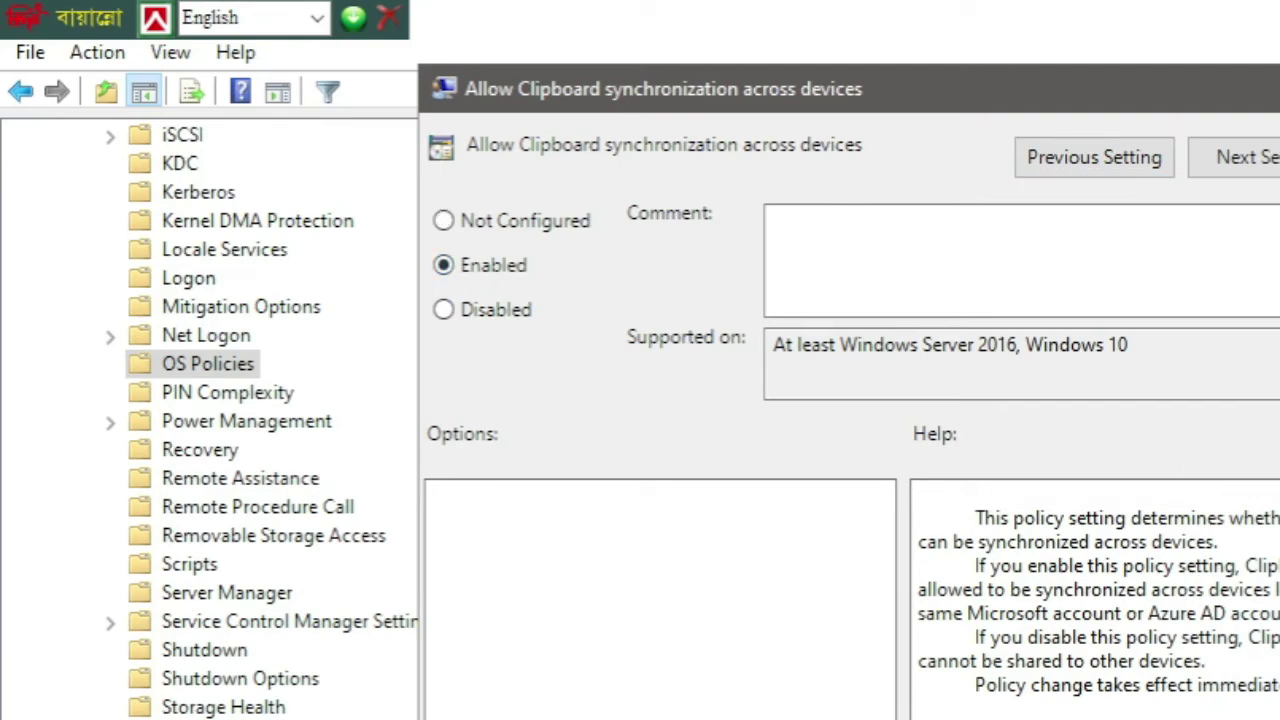
{"action": "key", "text": "alt+a"}
{"action": "key", "text": "Return"}
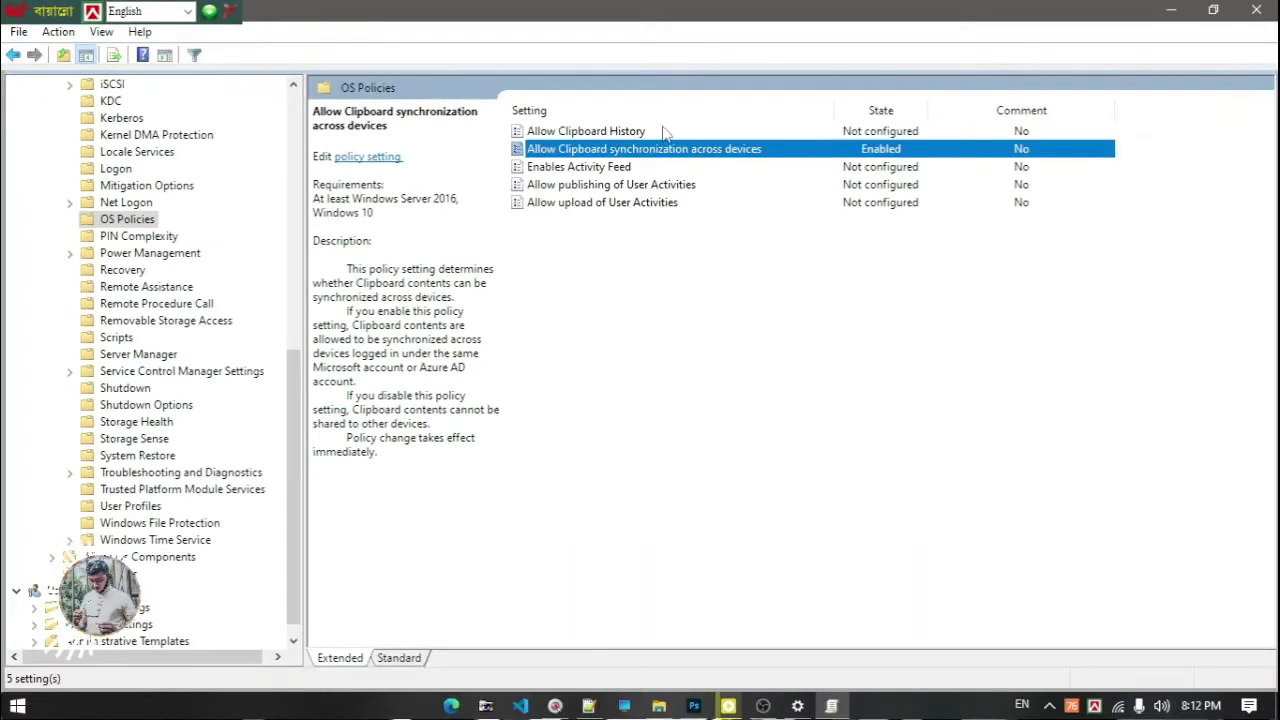
- Set the policy Allow Clipboard History to Enabled, apply it and close its dialog
{"action": "left_click", "coordinate": [662, 131]}
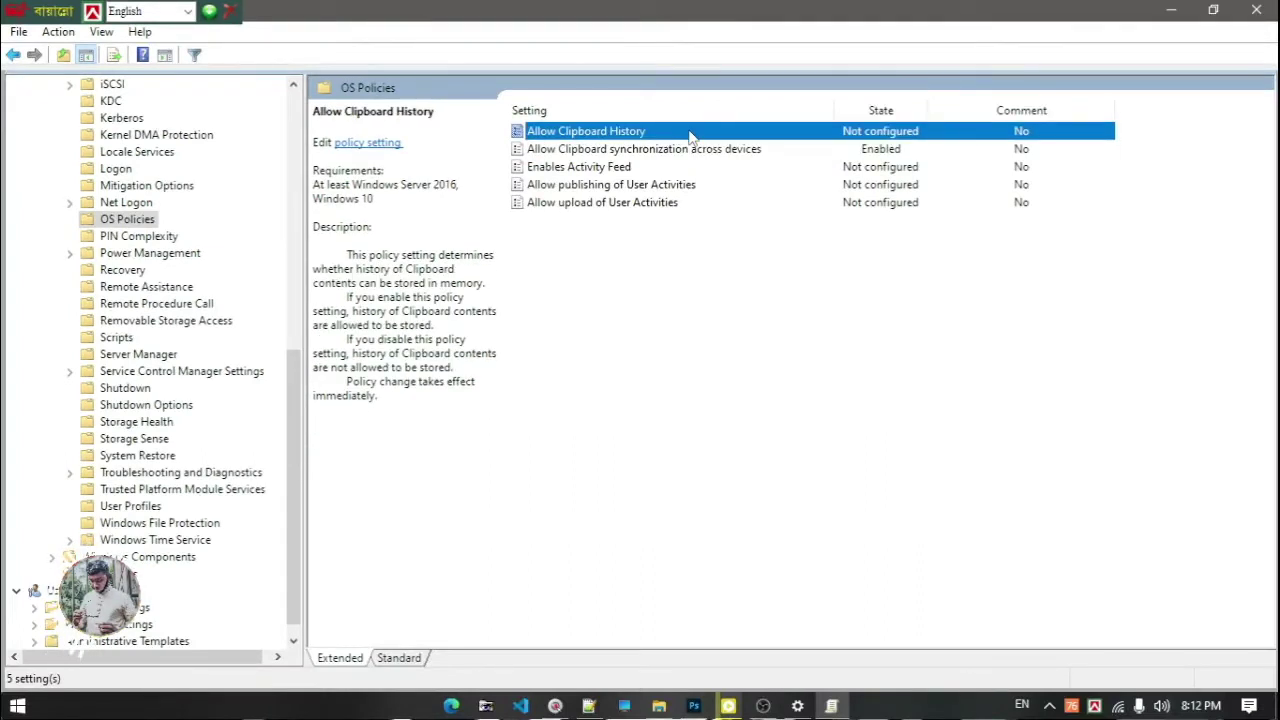
{"action": "double_click", "coordinate": [690, 136]}
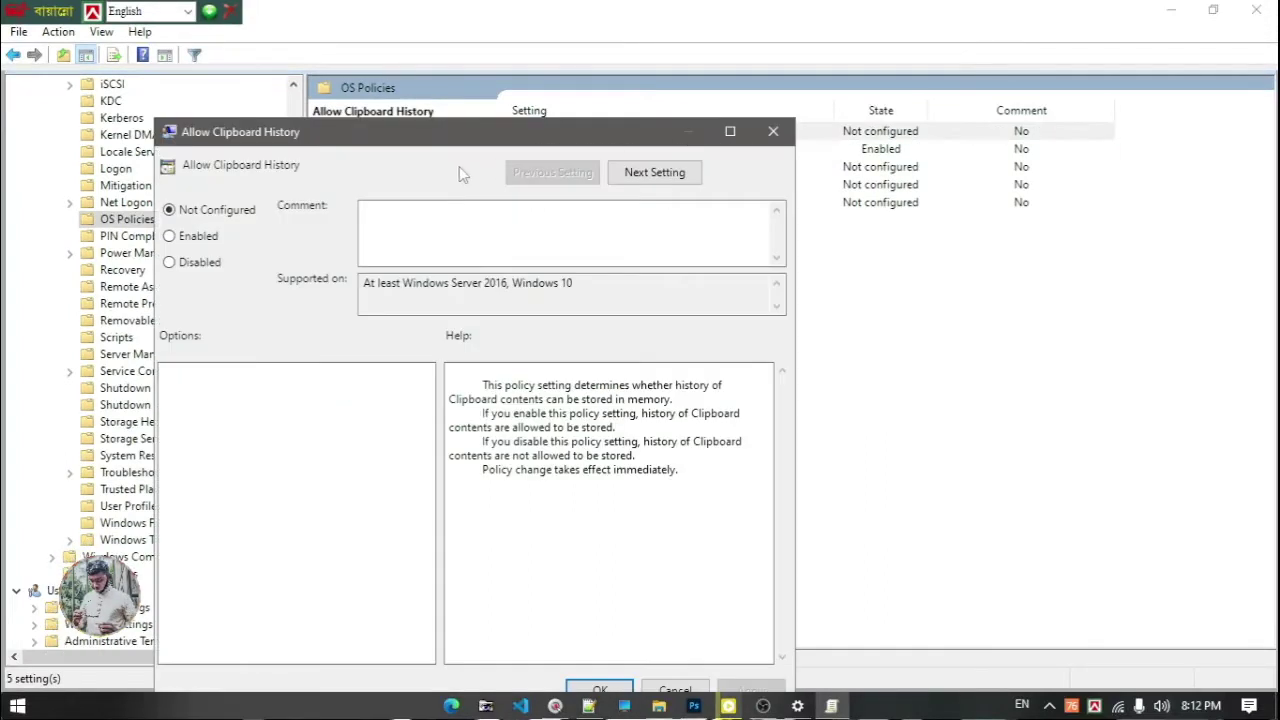
{"action": "left_click", "coordinate": [190, 238]}
{"action": "left_click_drag", "start_coordinate": [650, 140], "coordinate": [665, 74]}
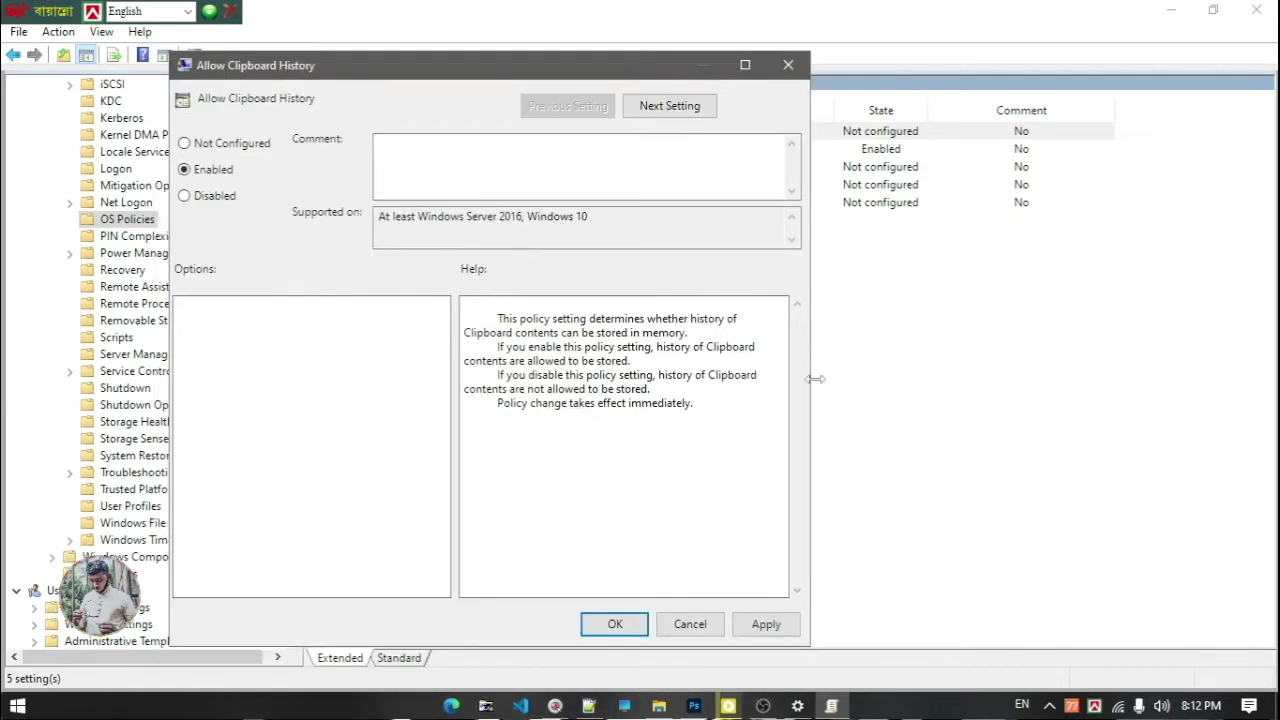
{"action": "left_click", "coordinate": [763, 624]}
{"action": "left_click", "coordinate": [615, 624]}
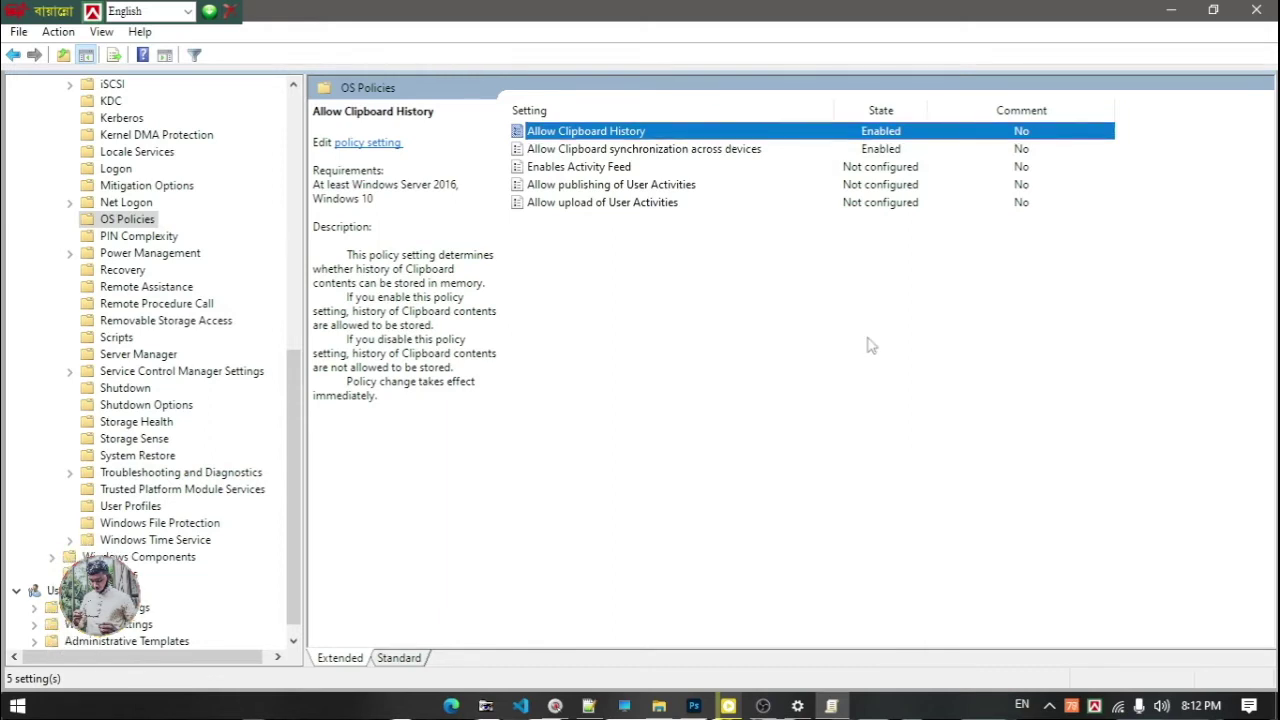
- Set the policy Enables Activity Feed to Enabled, apply it and deselect the policy
{"action": "left_click", "coordinate": [664, 169]}
{"action": "double_click", "coordinate": [723, 171]}
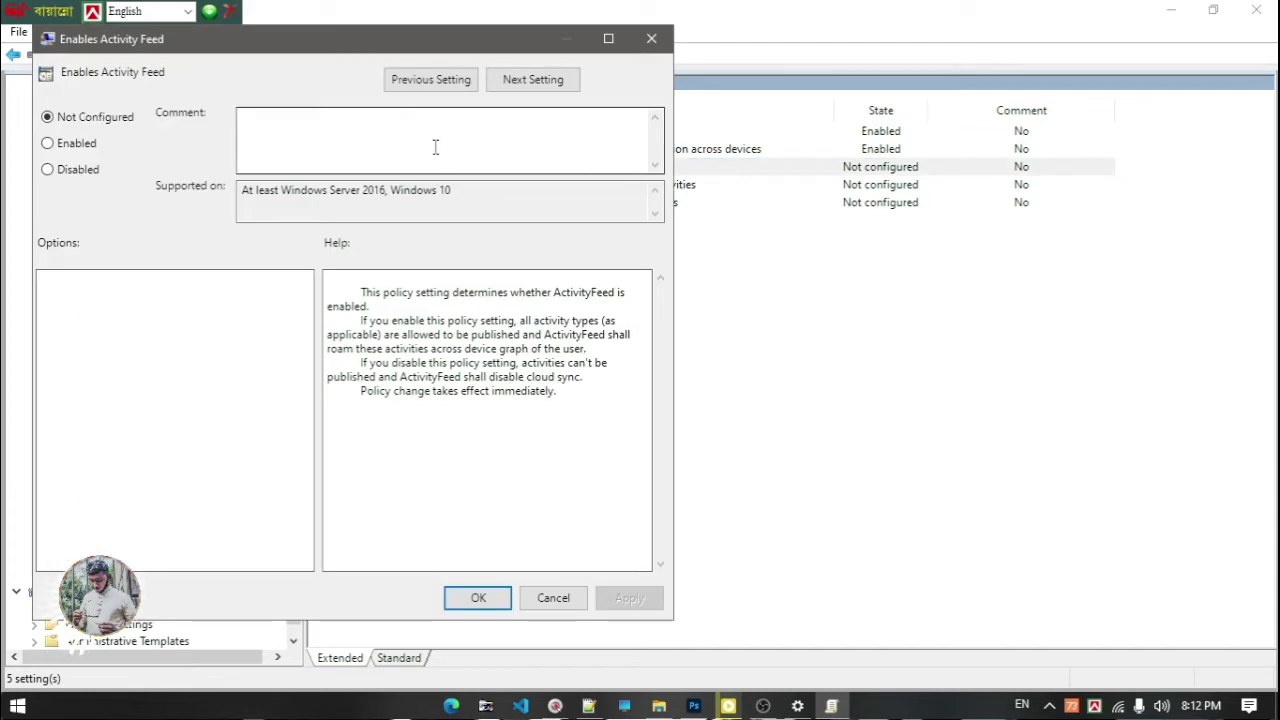
{"action": "left_click", "coordinate": [88, 144]}
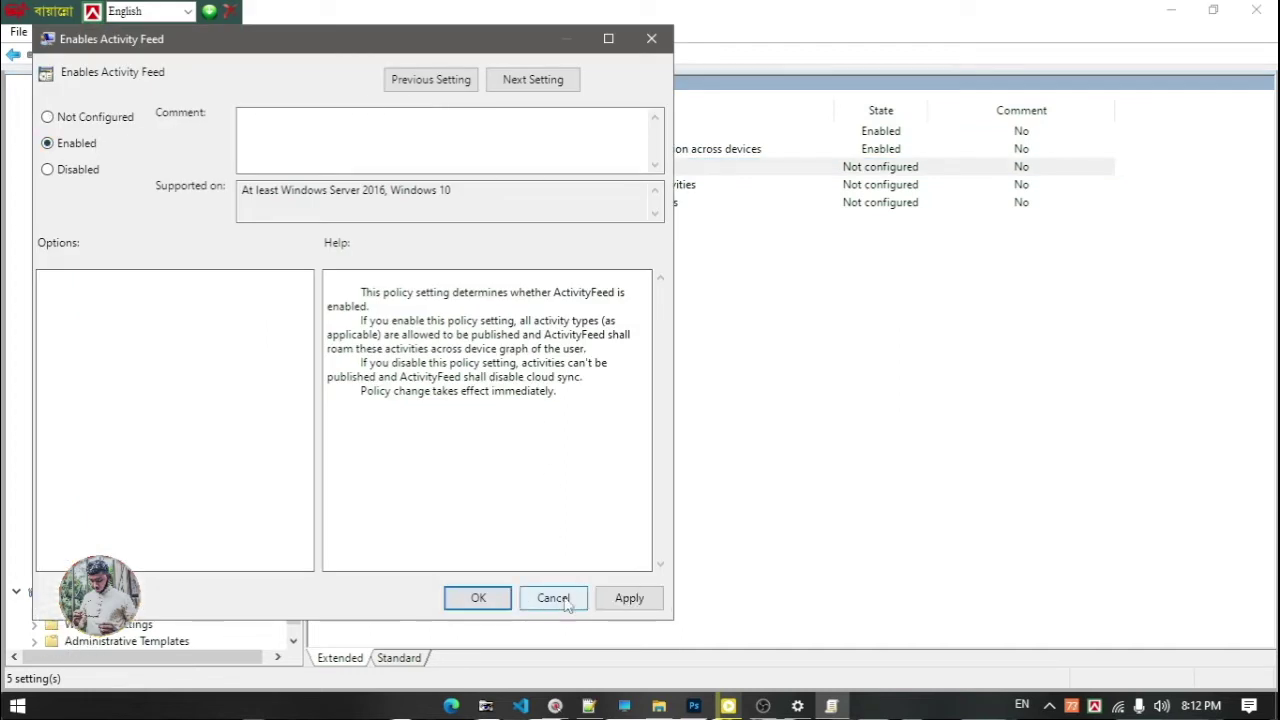
{"action": "left_click", "coordinate": [629, 598]}
{"action": "left_click", "coordinate": [482, 602]}
{"action": "left_click", "coordinate": [980, 350]}
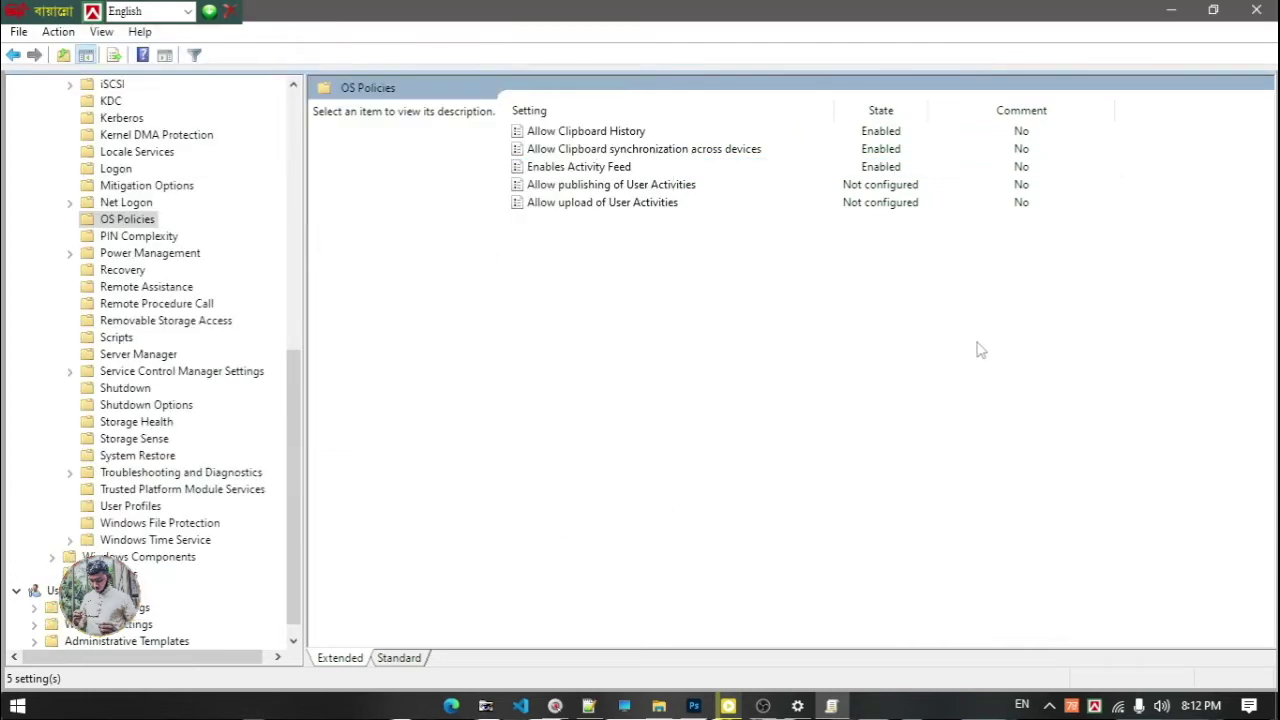
- Switch to the Clipboard page in Windows Settings, try to toggle Clipboard history, and clear the clipboard data
{"action": "left_click", "coordinate": [1171, 10]}
{"action": "left_click", "coordinate": [797, 705]}
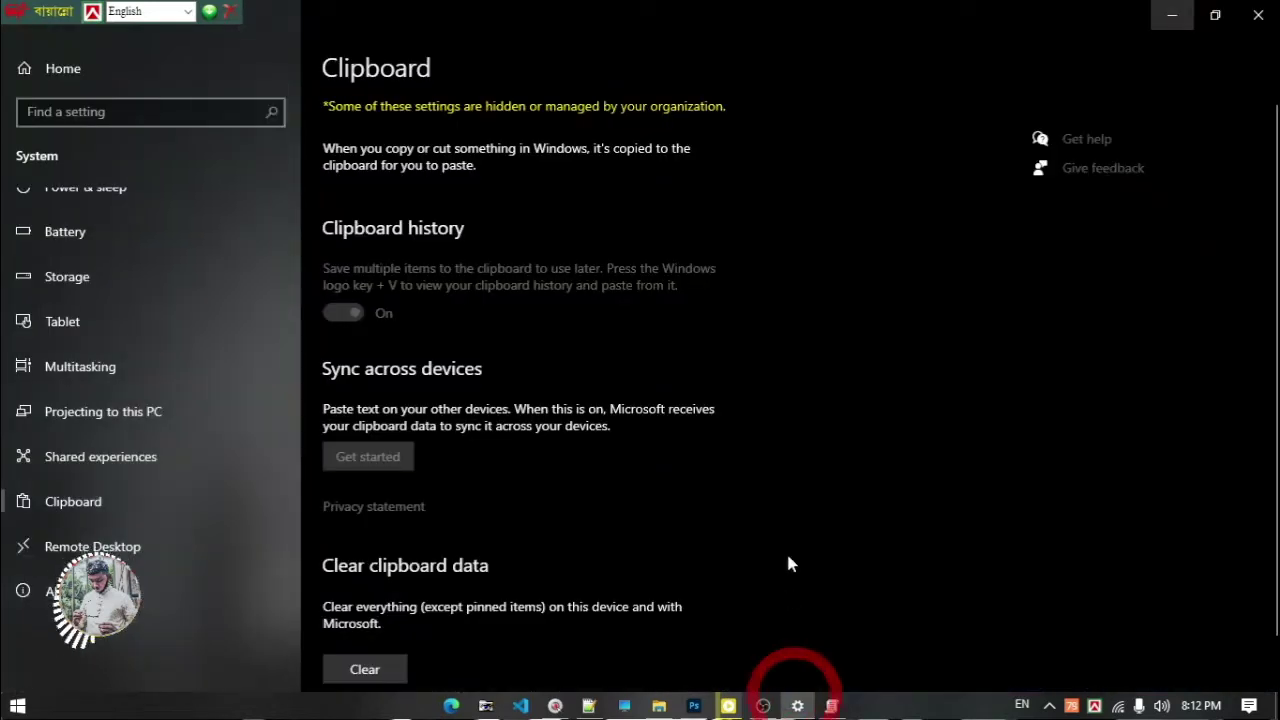
{"action": "left_click", "coordinate": [343, 312]}
{"action": "left_click", "coordinate": [372, 312]}
{"action": "left_click", "coordinate": [346, 312]}
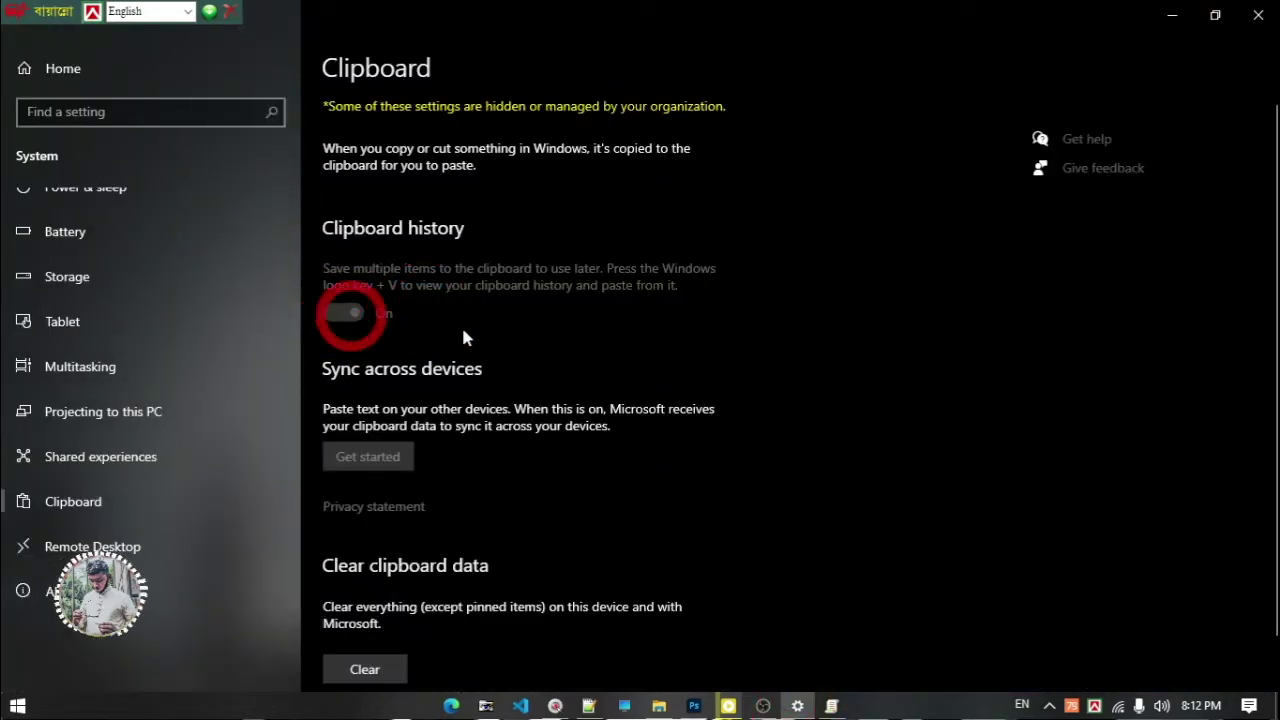
{"action": "left_click", "coordinate": [366, 676]}
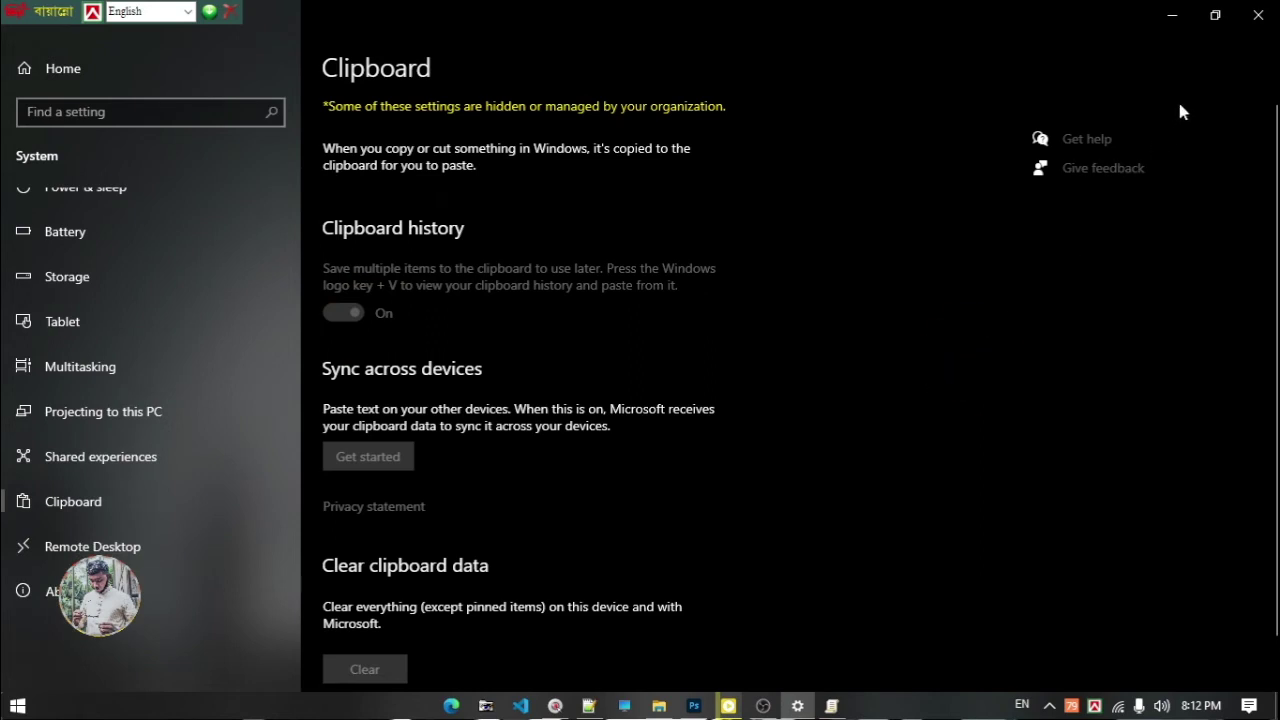
- Try to bring up the Windows clipboard history, and close the Settings window
{"action": "key", "text": "super+v"}
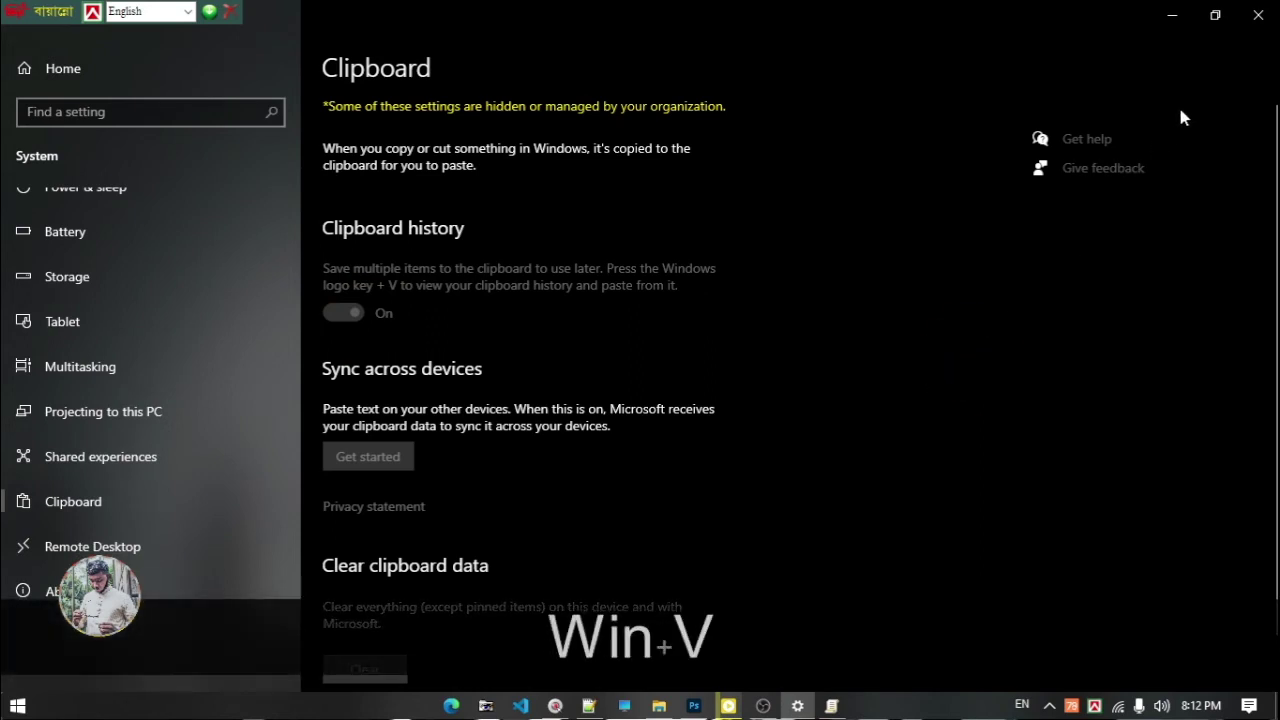
{"action": "left_click", "coordinate": [971, 386]}
{"action": "left_click", "coordinate": [1258, 15]}
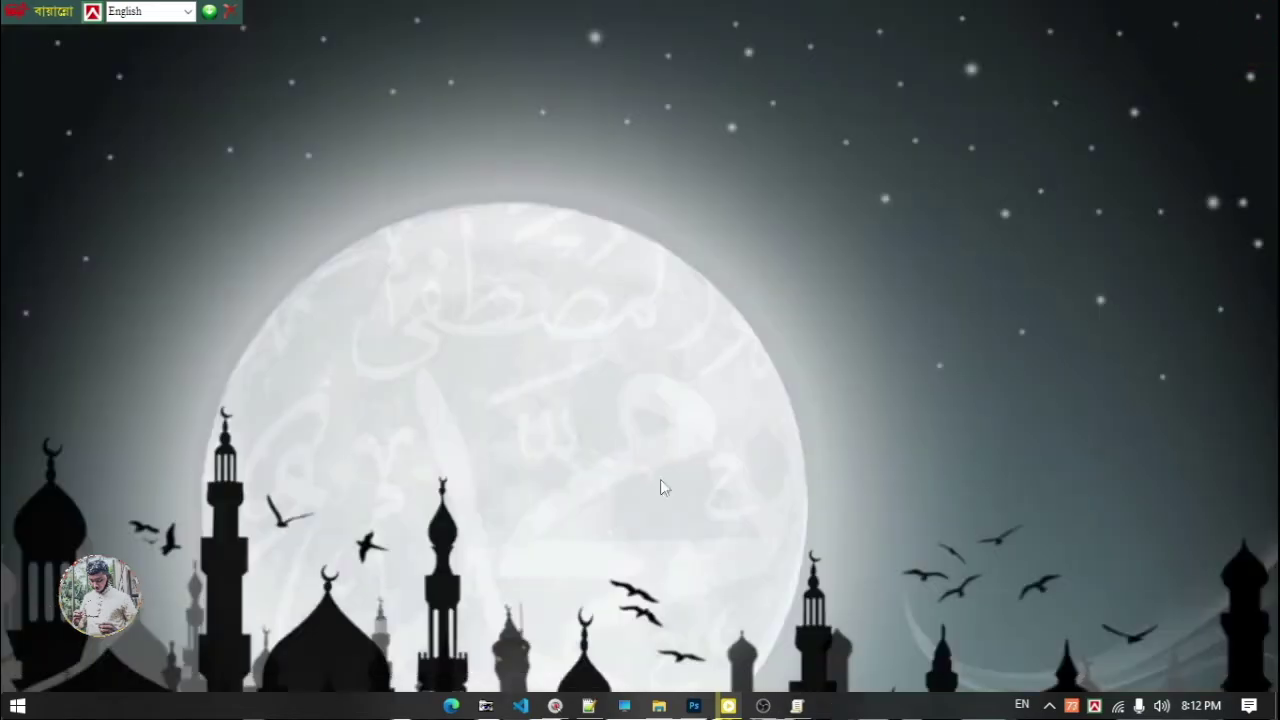
- Switch back to the Local Group Policy Editor and set Allow Clipboard History to Not Configured
{"action": "left_click", "coordinate": [800, 610]}
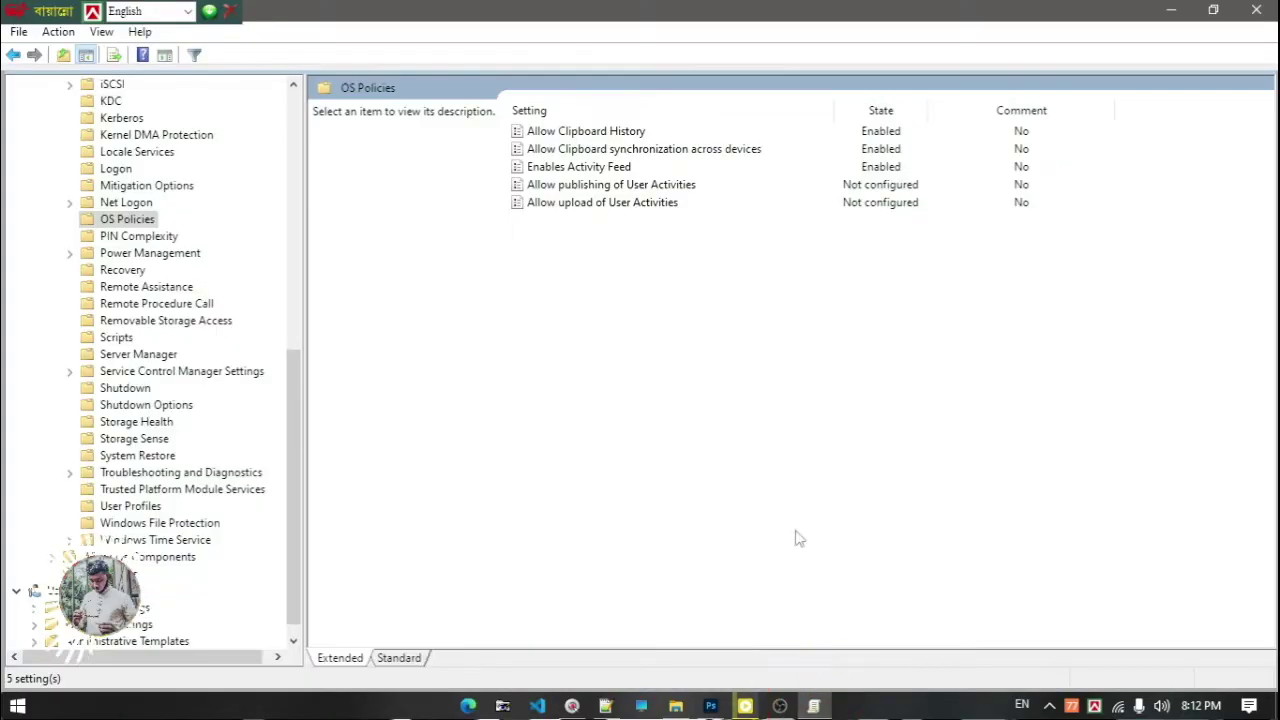
{"action": "left_click", "coordinate": [648, 136]}
{"action": "double_click", "coordinate": [714, 139]}
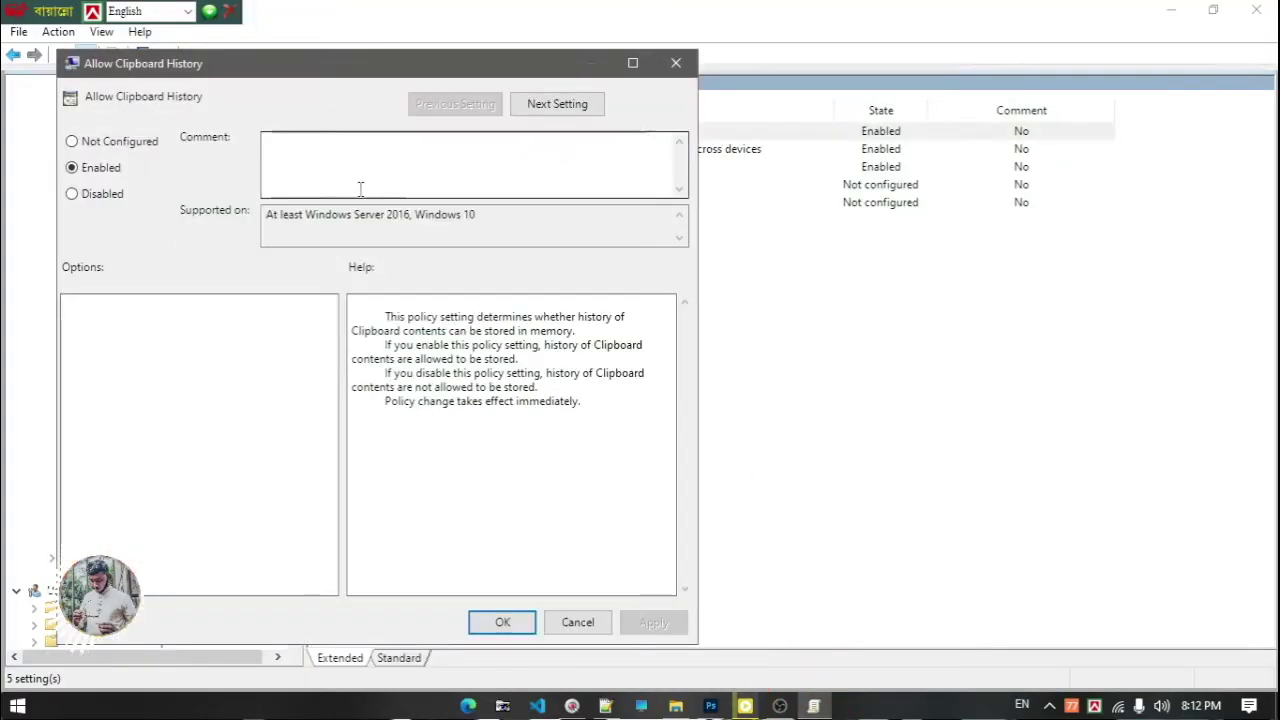
{"action": "left_click", "coordinate": [112, 142]}
{"action": "left_click", "coordinate": [502, 622]}
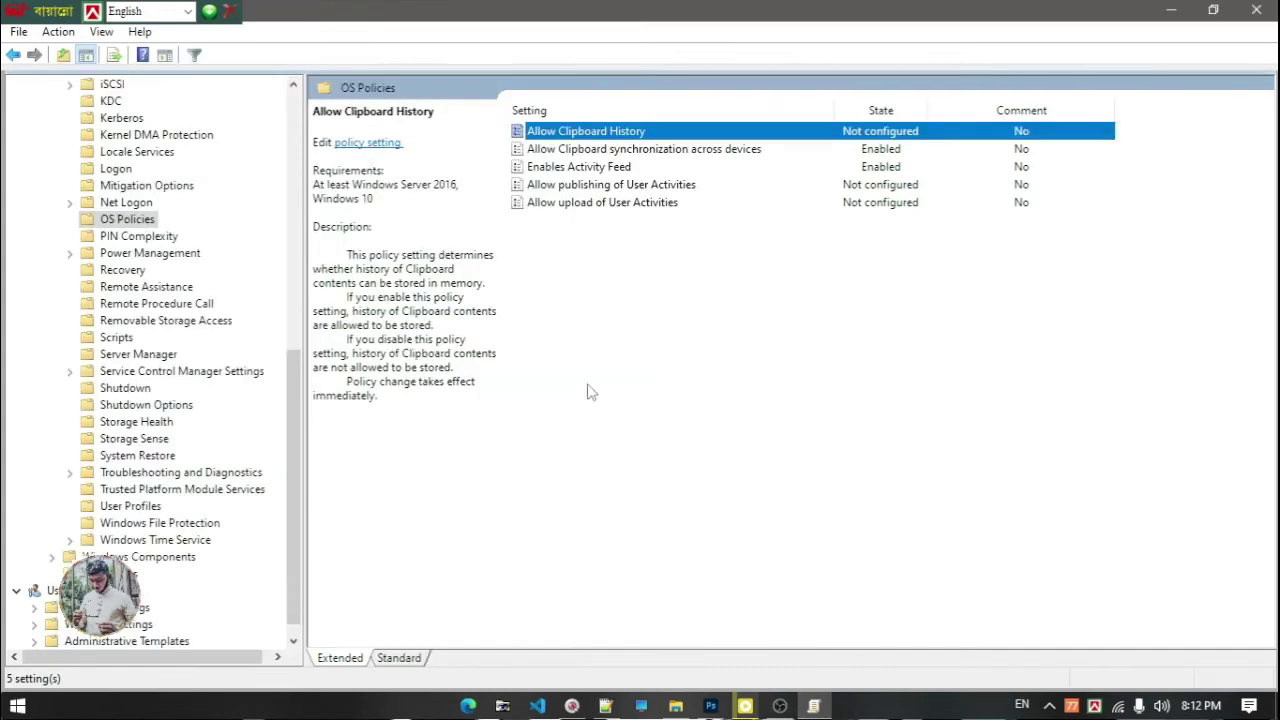
- Set the policy Allow Clipboard synchronization across devices to Not Configured
{"action": "double_click", "coordinate": [640, 150]}
{"action": "left_click", "coordinate": [140, 166]}
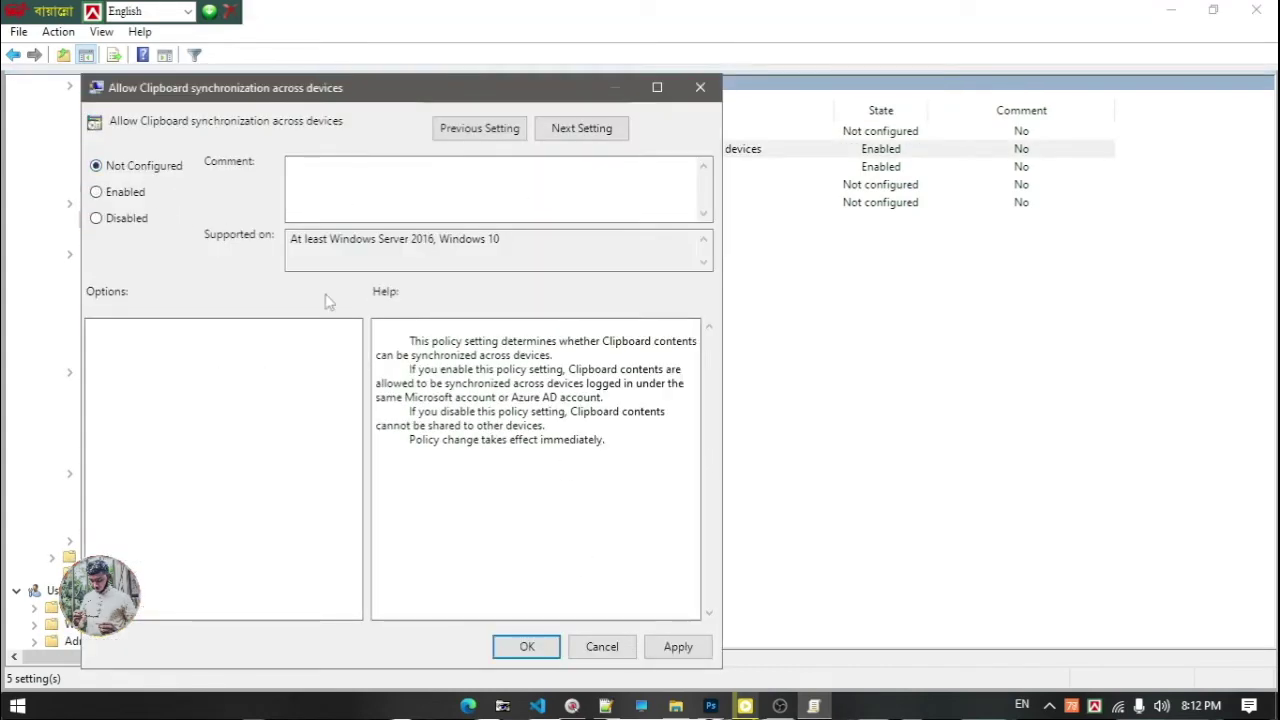
{"action": "left_click", "coordinate": [497, 647]}
- Set the policy Enables Activity Feed to Not Configured, and close the Local Group Policy Editor
{"action": "double_click", "coordinate": [595, 167]}
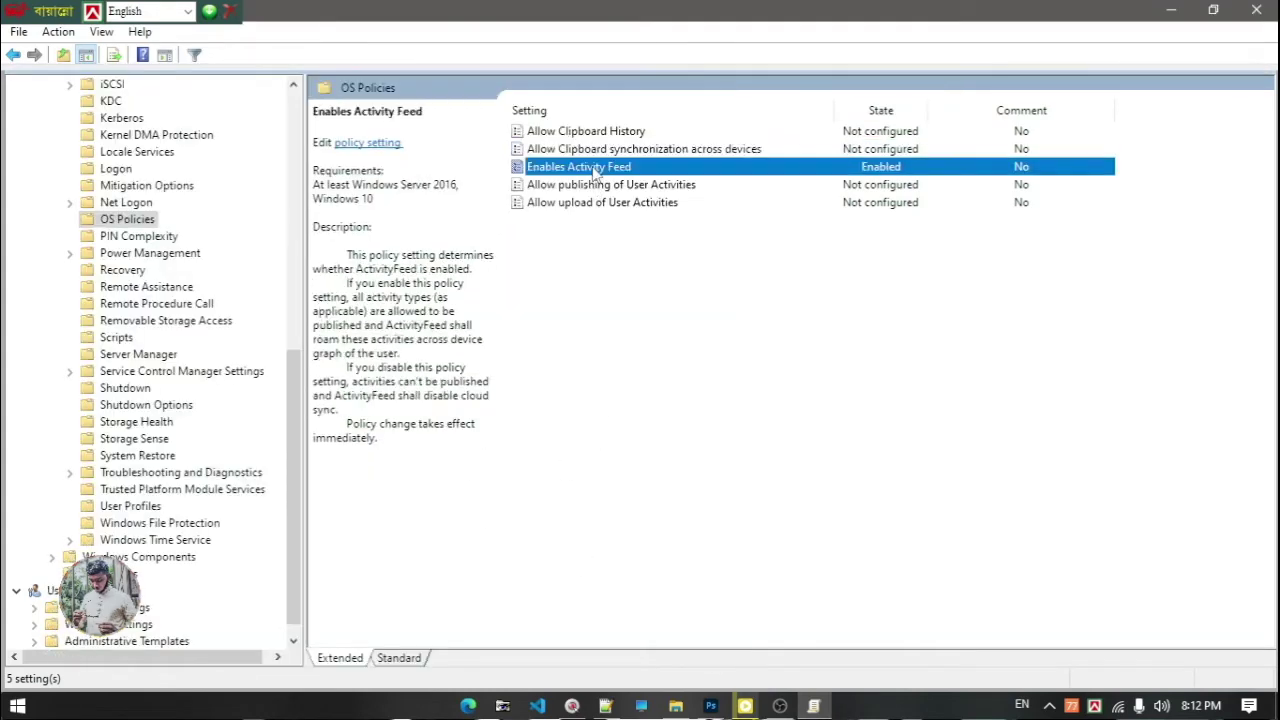
{"action": "left_click", "coordinate": [142, 193]}
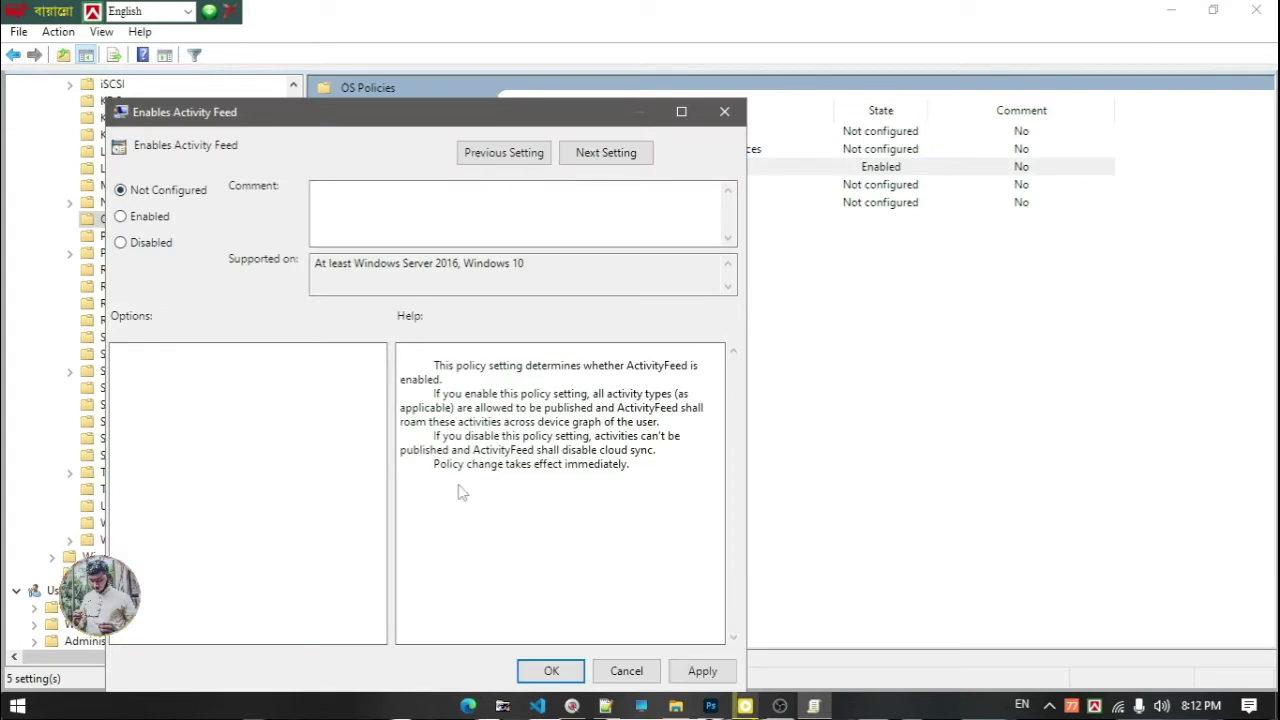
{"action": "left_click", "coordinate": [552, 672]}
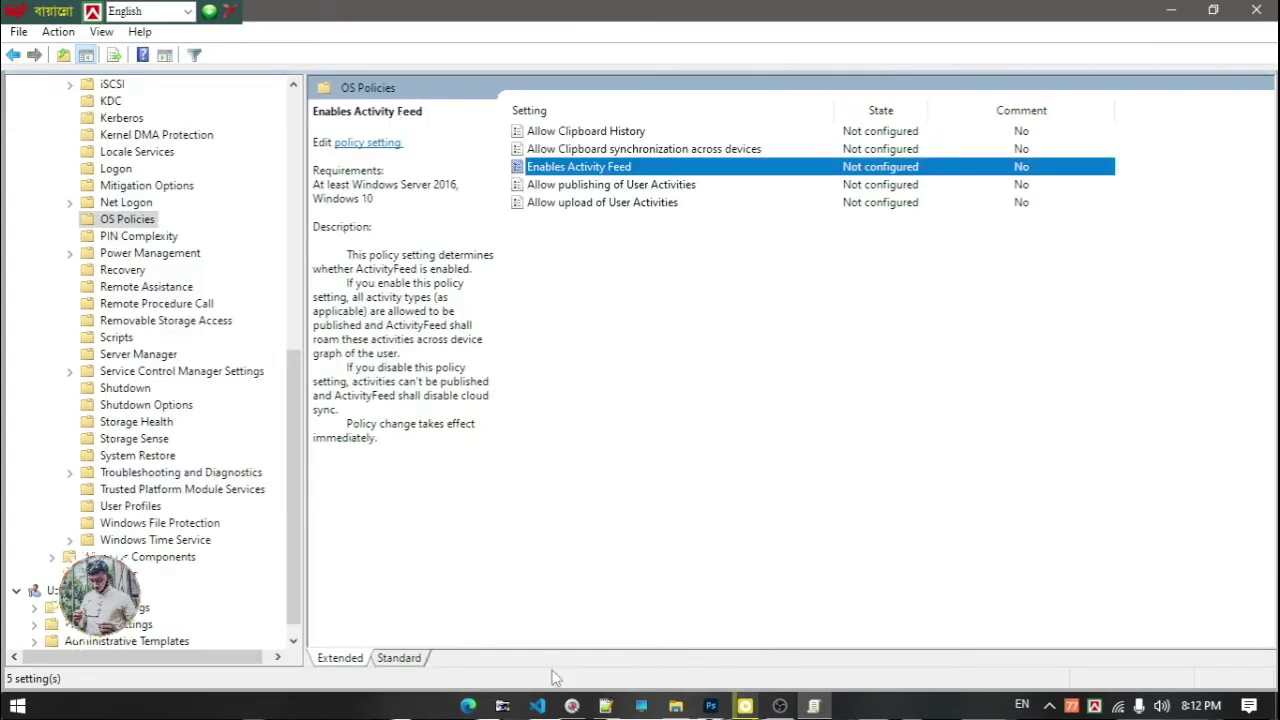
{"action": "left_click", "coordinate": [925, 445]}
{"action": "left_click", "coordinate": [1256, 9]}
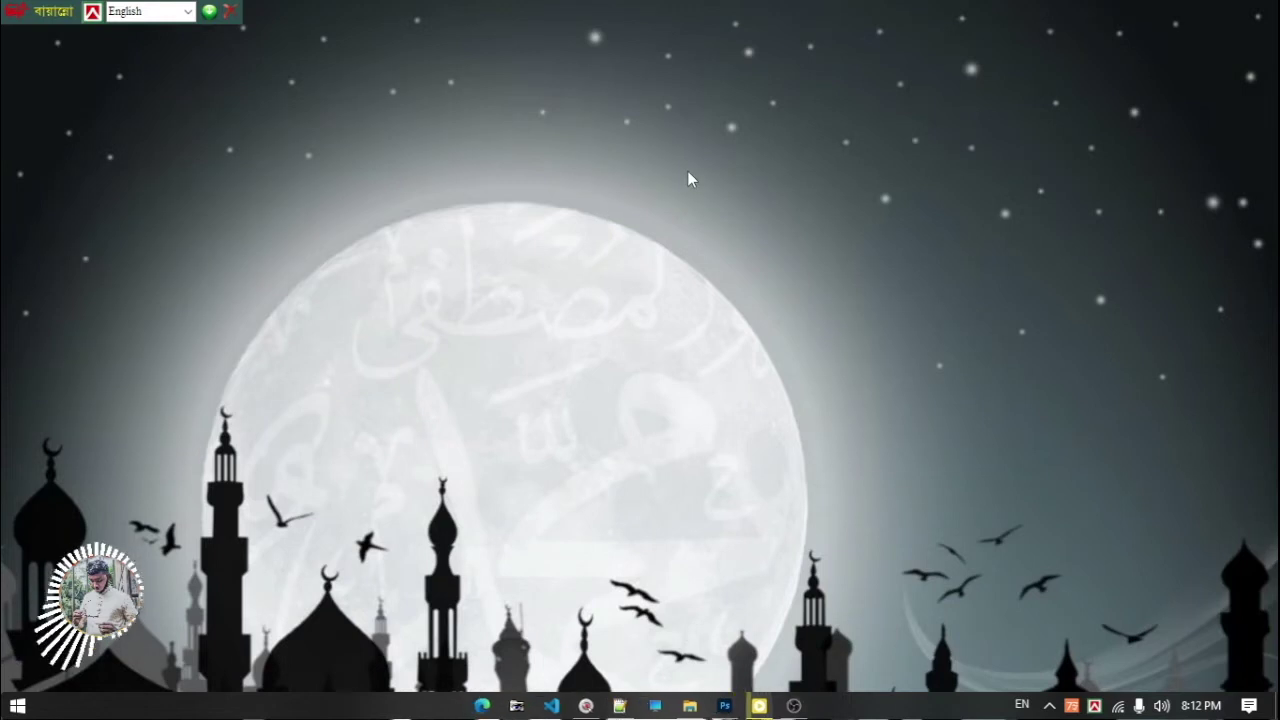
- Try to bring up the Windows clipboard history from the desktop
{"action": "key", "text": "super+v"}
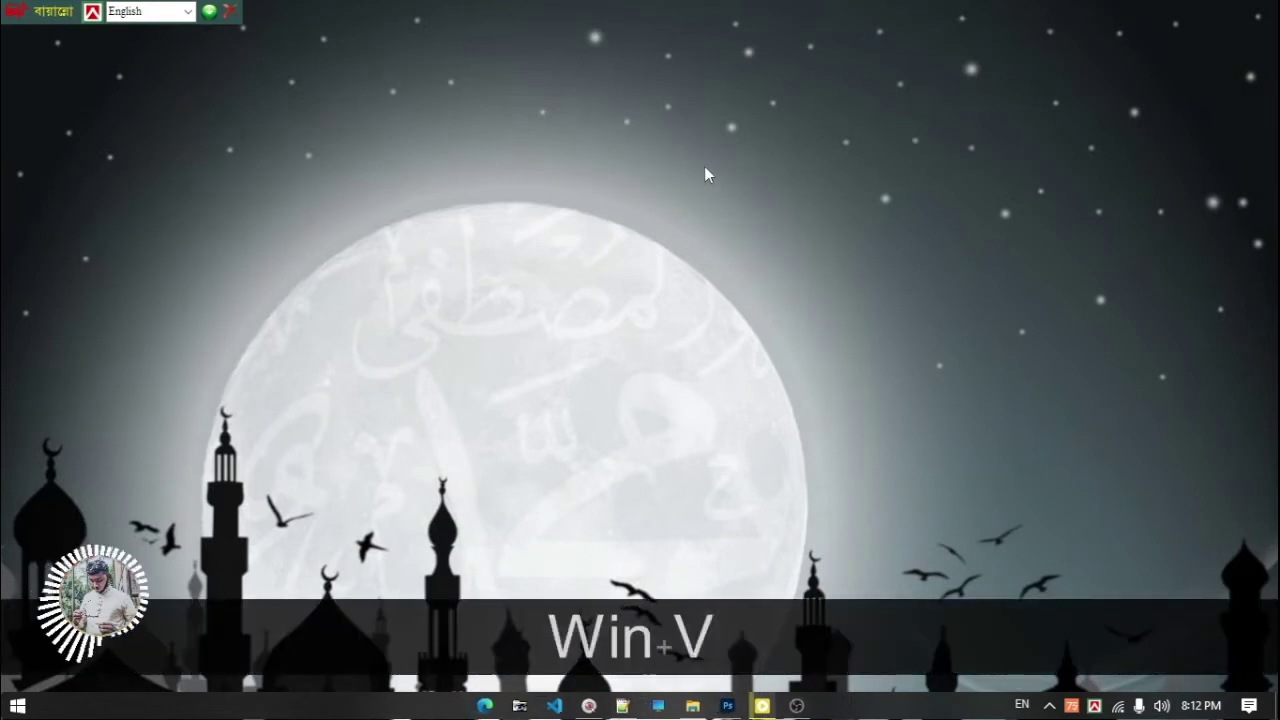
{"action": "key", "text": "super+v"}
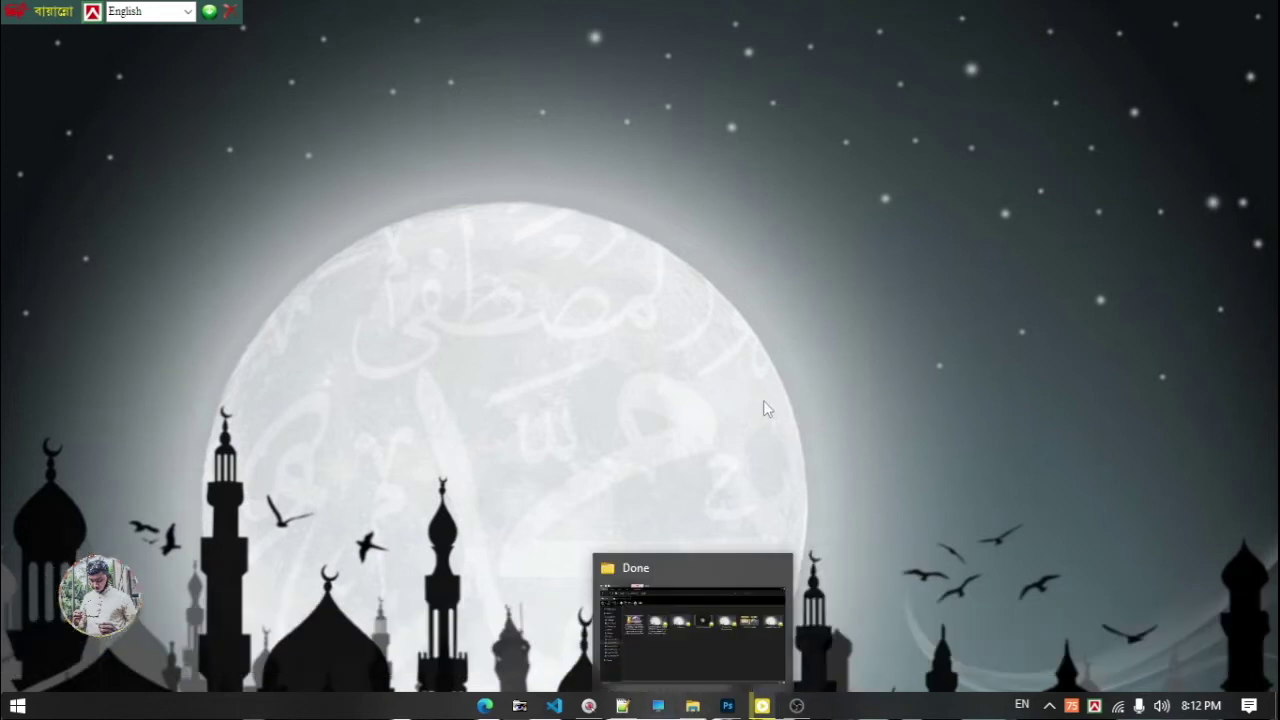
{"action": "right_click", "coordinate": [512, 234]}
{"action": "left_click", "coordinate": [593, 286]}
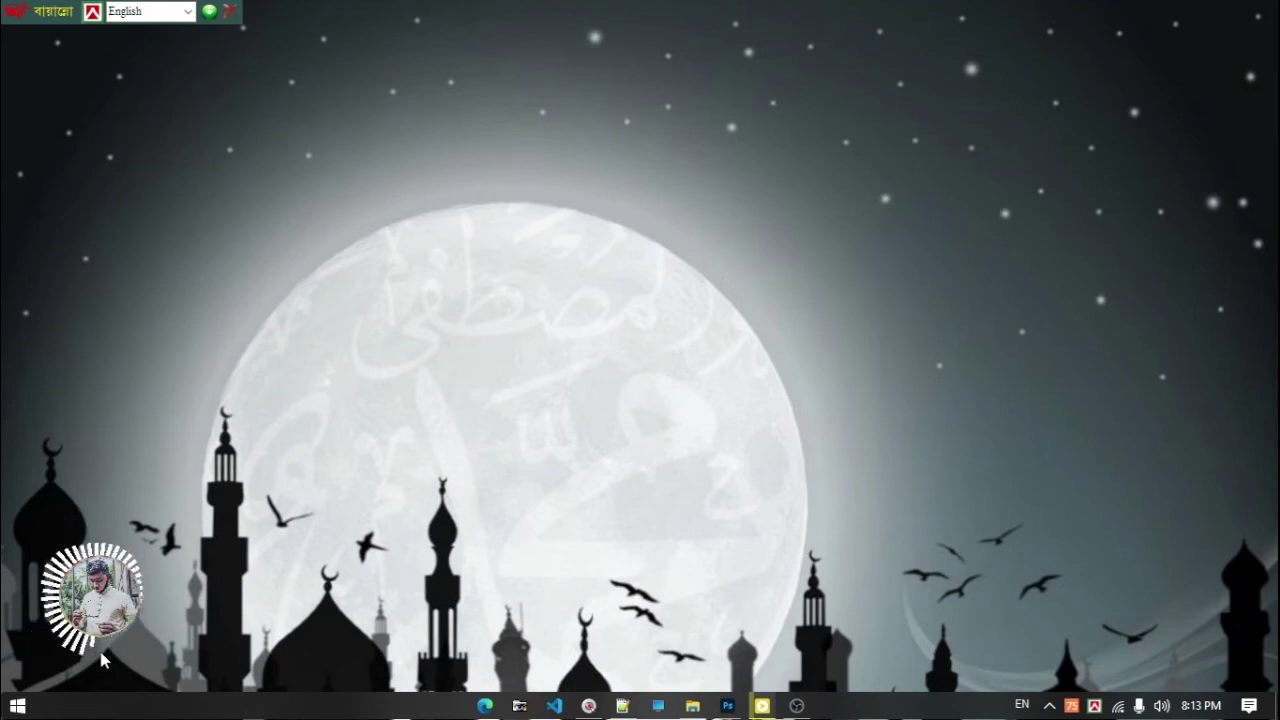
- Search Windows for "reg" and open the Registry Editor
{"action": "left_click", "coordinate": [18, 706]}
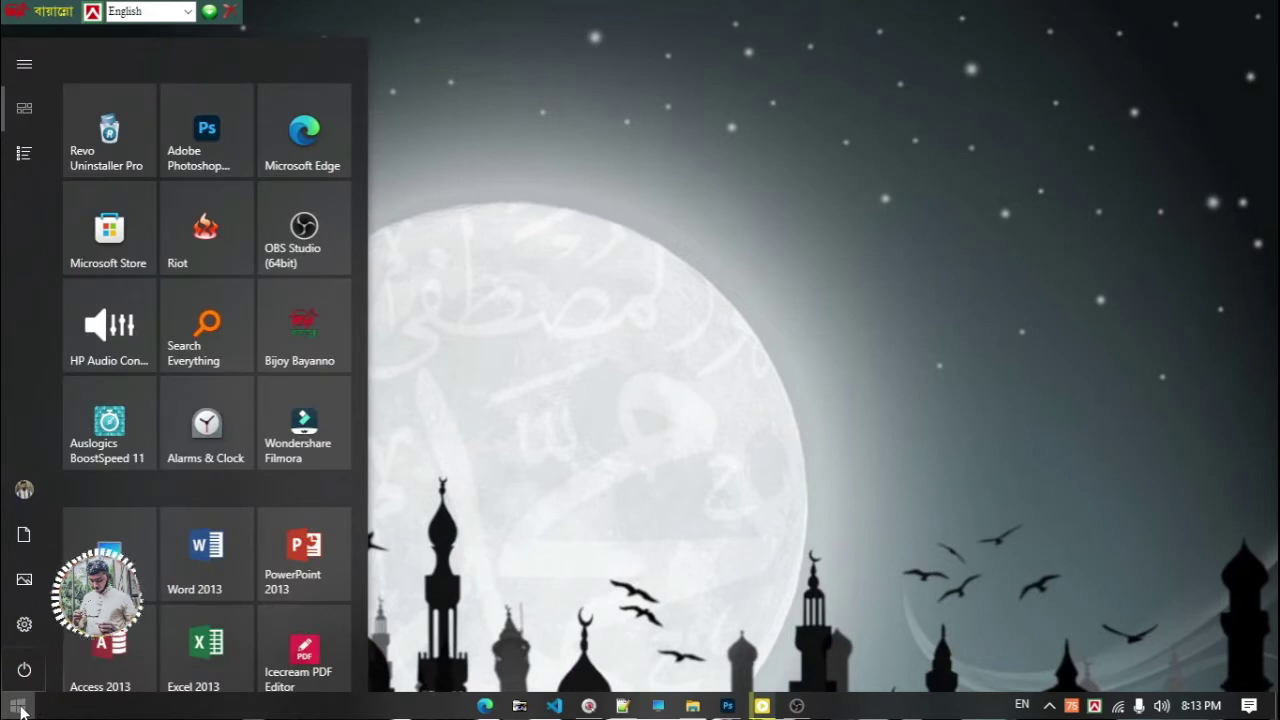
{"action": "left_click", "coordinate": [556, 493]}
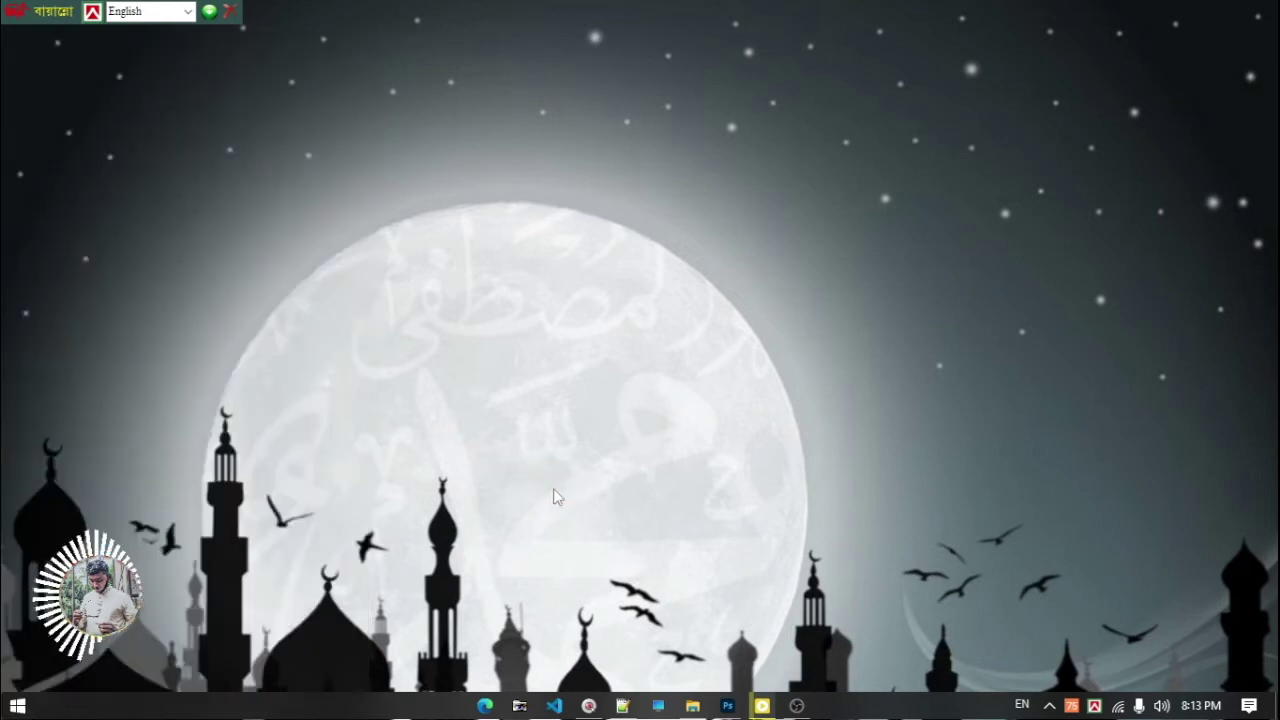
{"action": "left_click", "coordinate": [17, 707]}
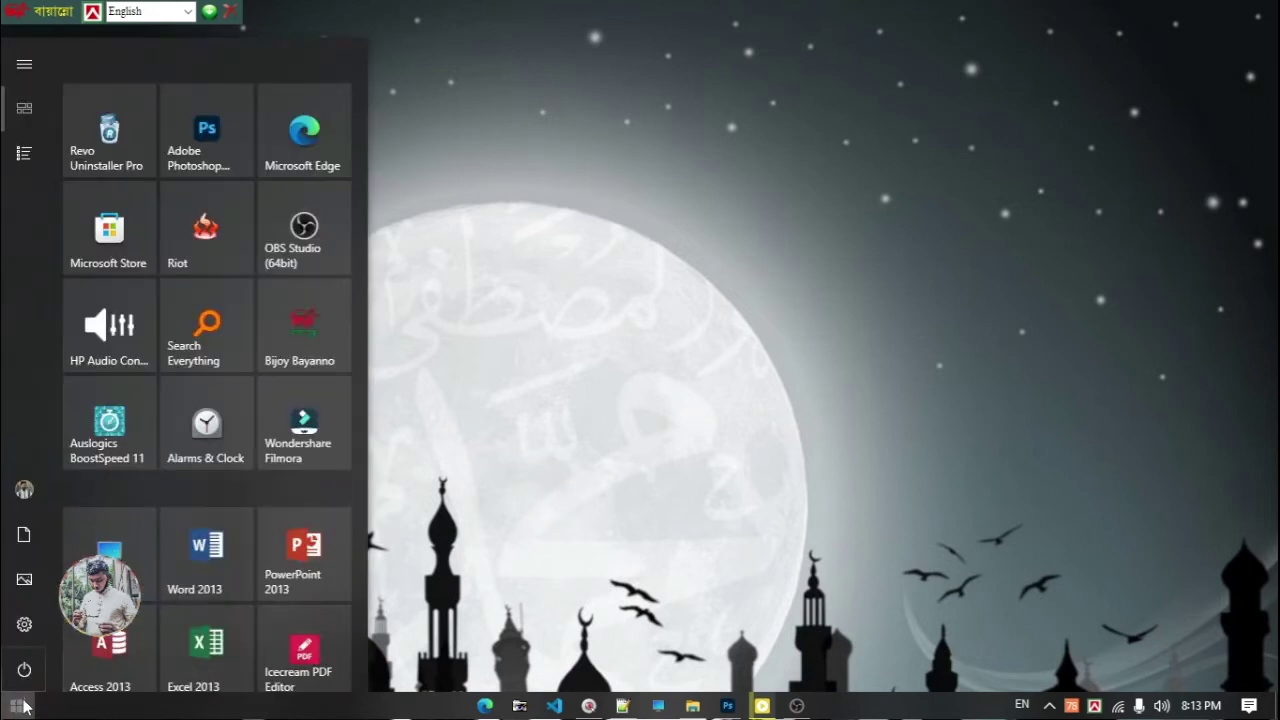
{"action": "type", "text": "reg"}
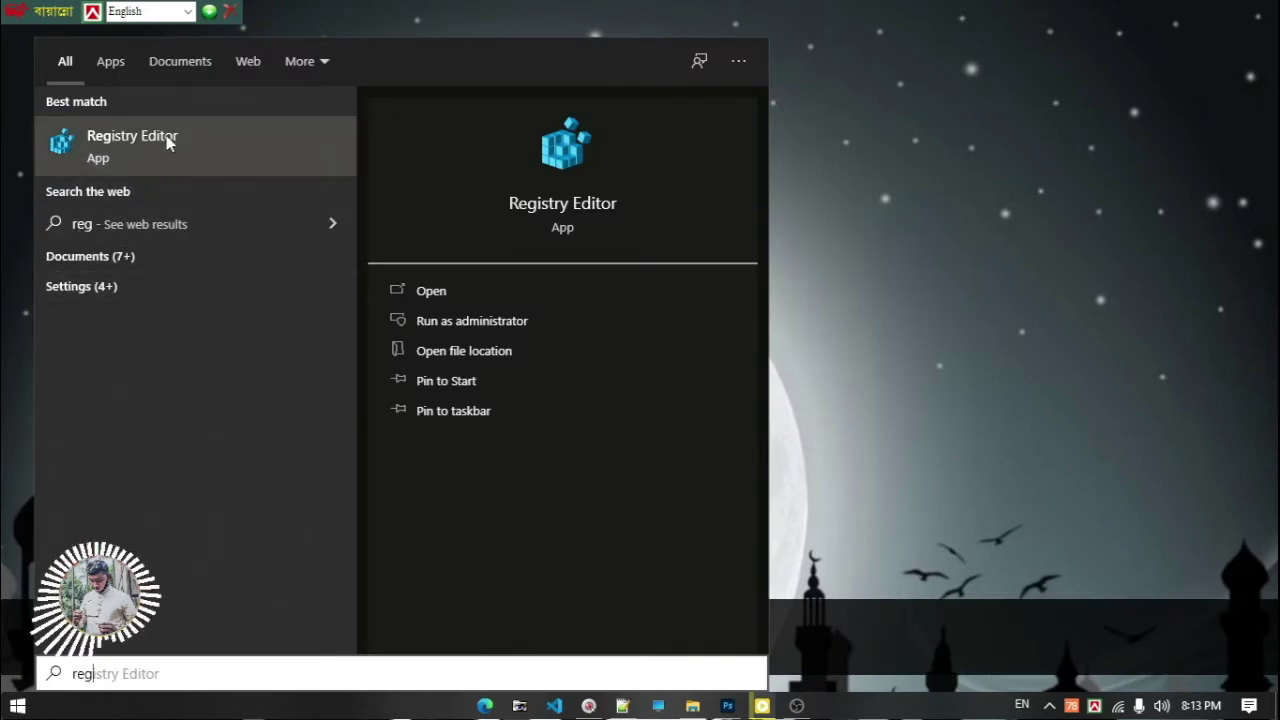
{"action": "left_click", "coordinate": [146, 141]}
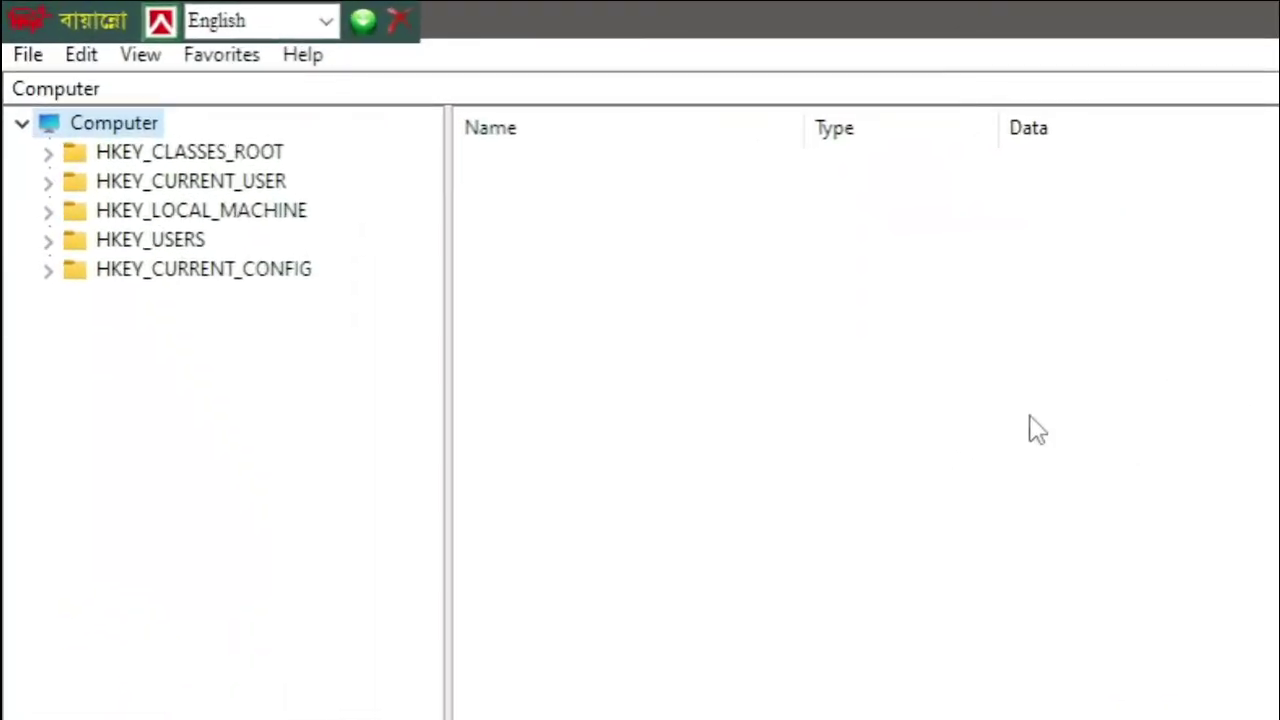
- Expand the HKEY_LOCAL_MACHINE hive and its SOFTWARE key in the registry tree
{"action": "left_click", "coordinate": [147, 214]}
{"action": "left_click", "coordinate": [48, 211]}
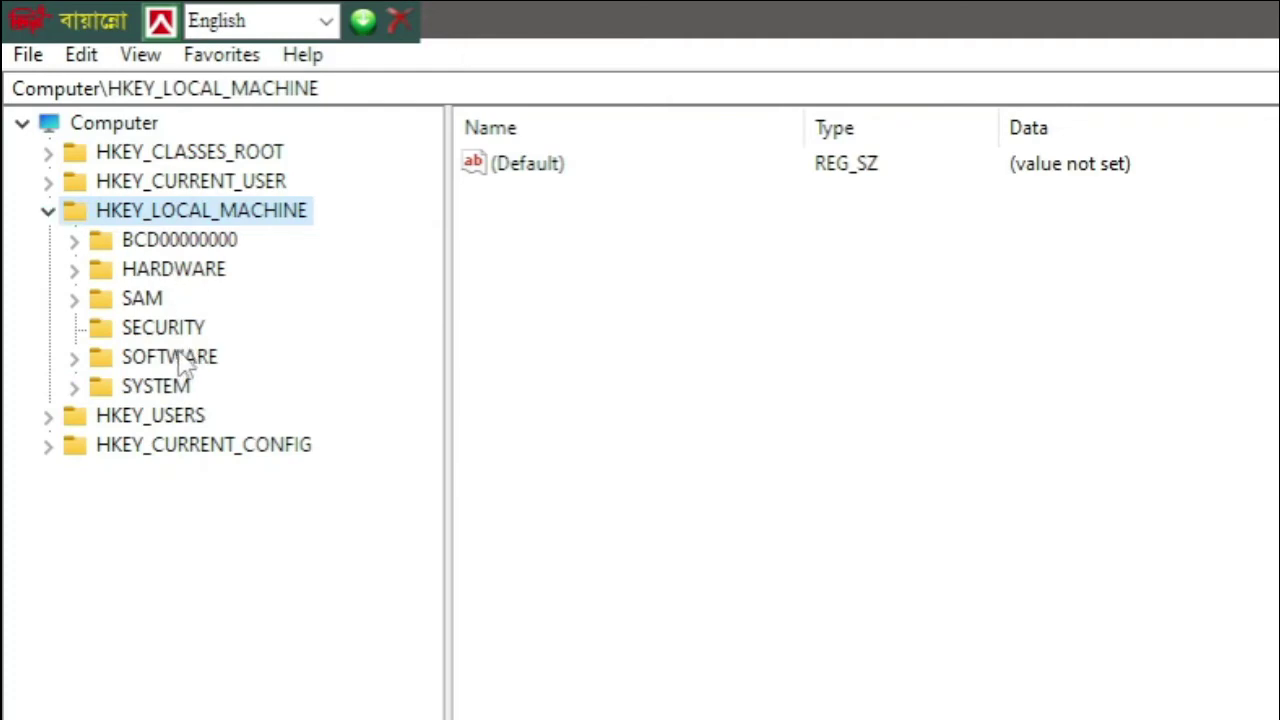
{"action": "left_click", "coordinate": [133, 360]}
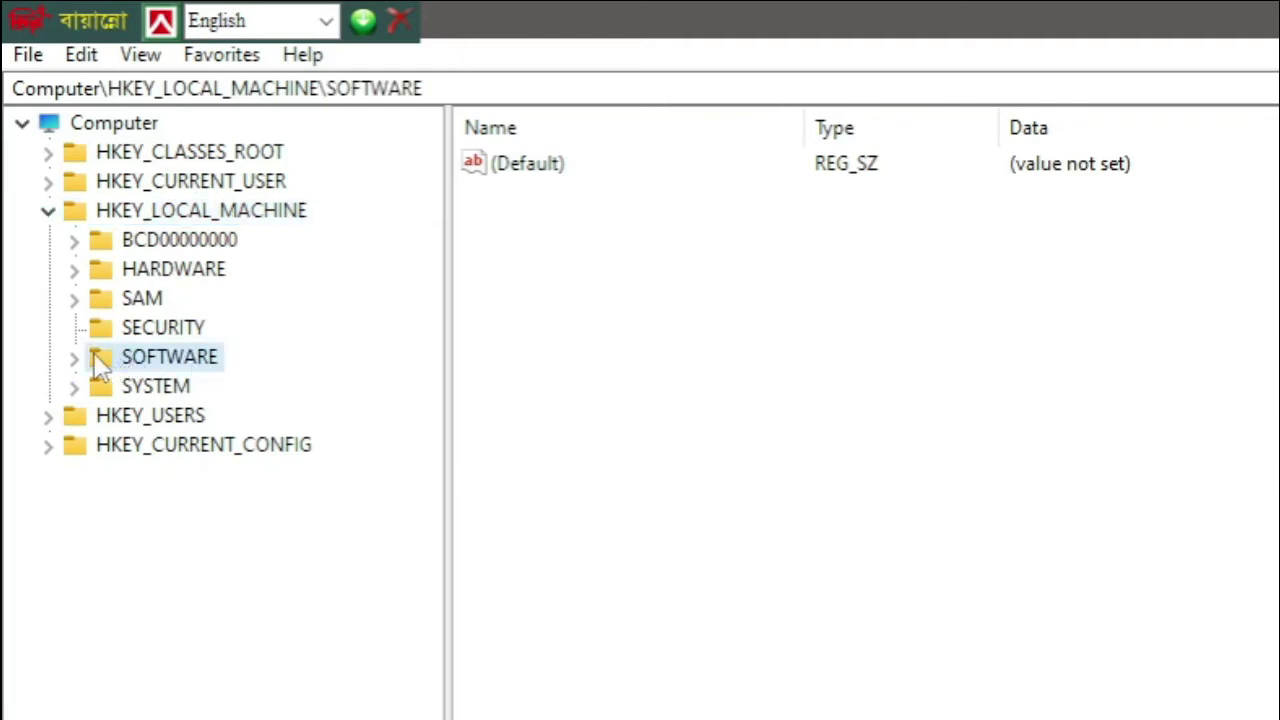
{"action": "left_click", "coordinate": [75, 358]}
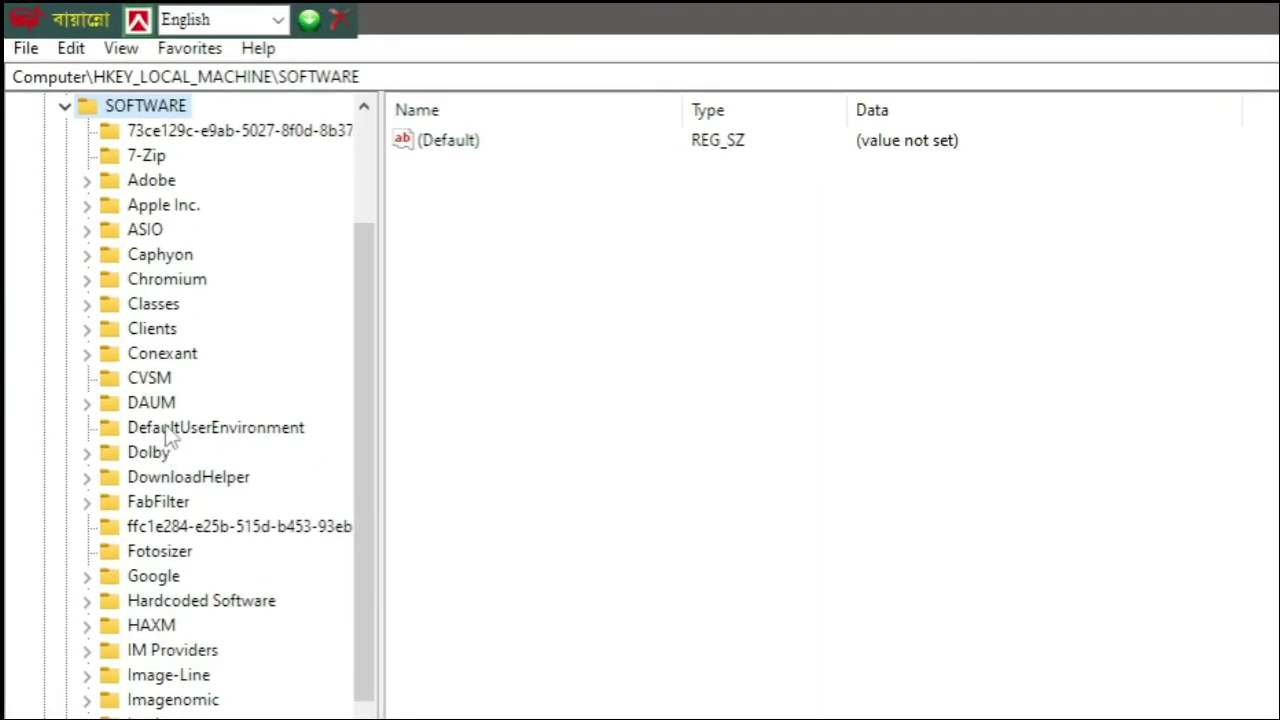
- Find the Policies key under SOFTWARE and expand it
{"action": "left_click", "coordinate": [170, 430]}
{"action": "key", "text": "p"}
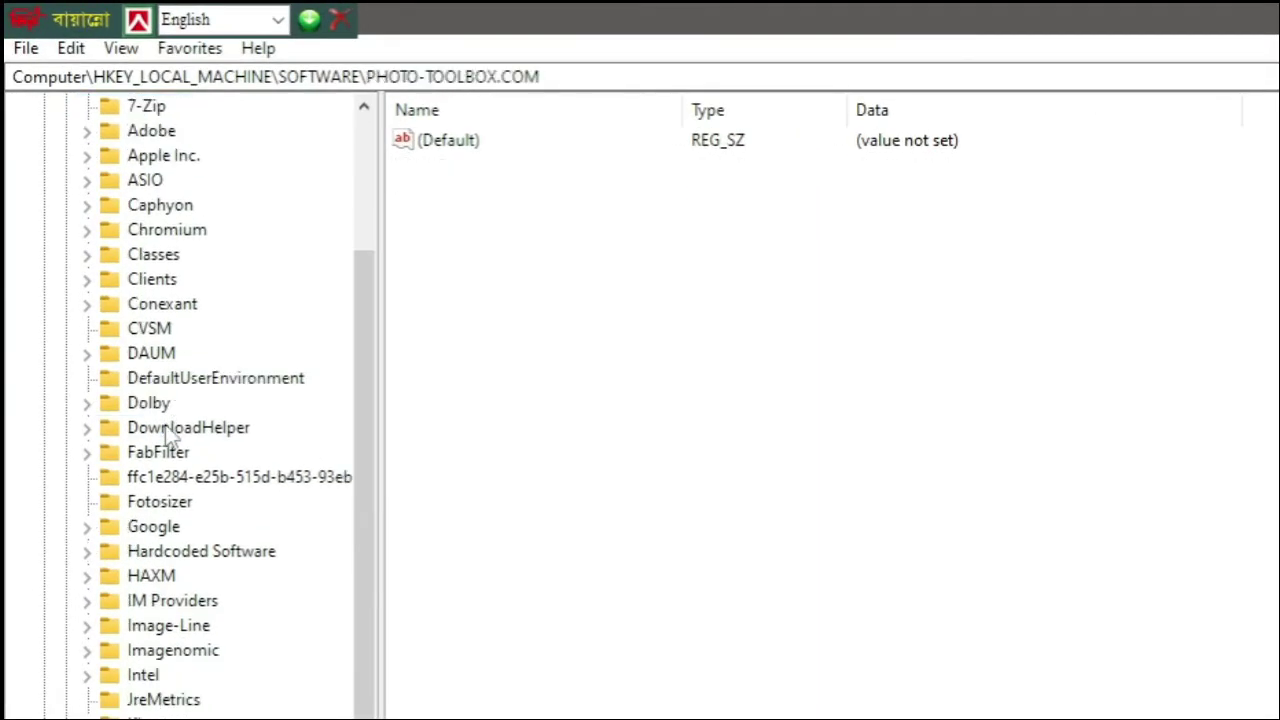
{"action": "scroll", "coordinate": [223, 485], "scroll_direction": "down", "scroll_amount": 6}
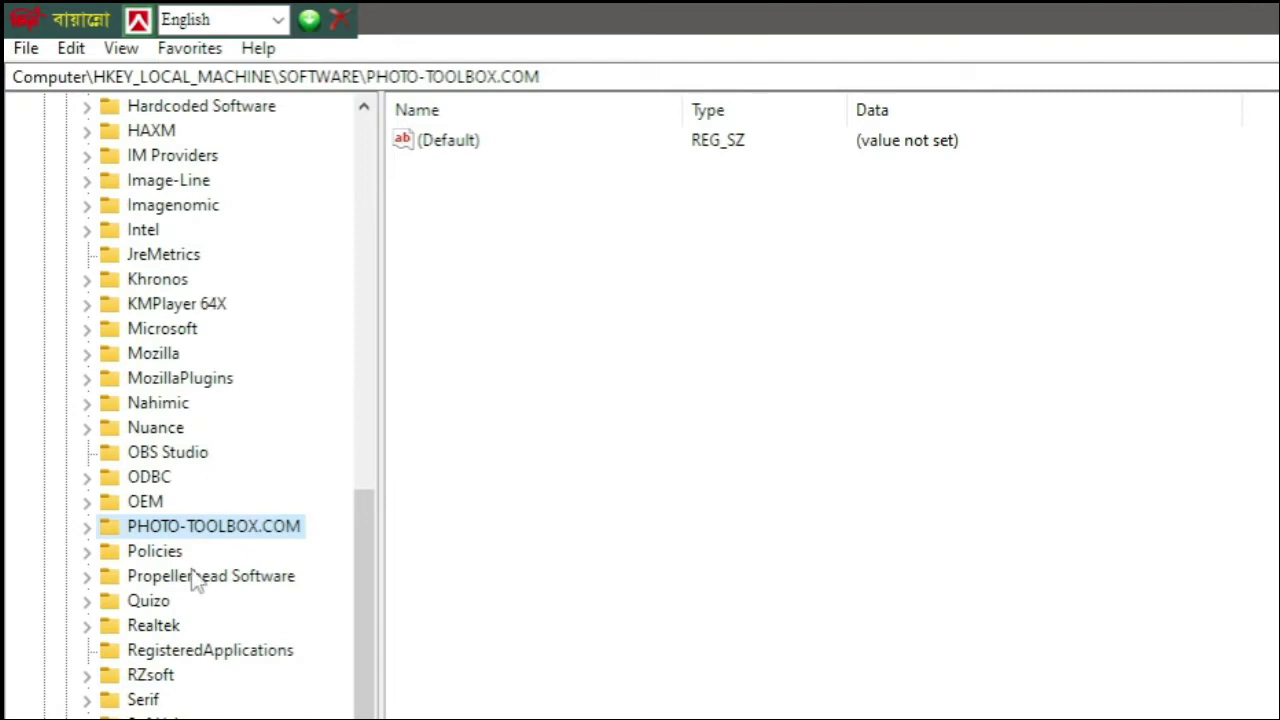
{"action": "left_click", "coordinate": [155, 560]}
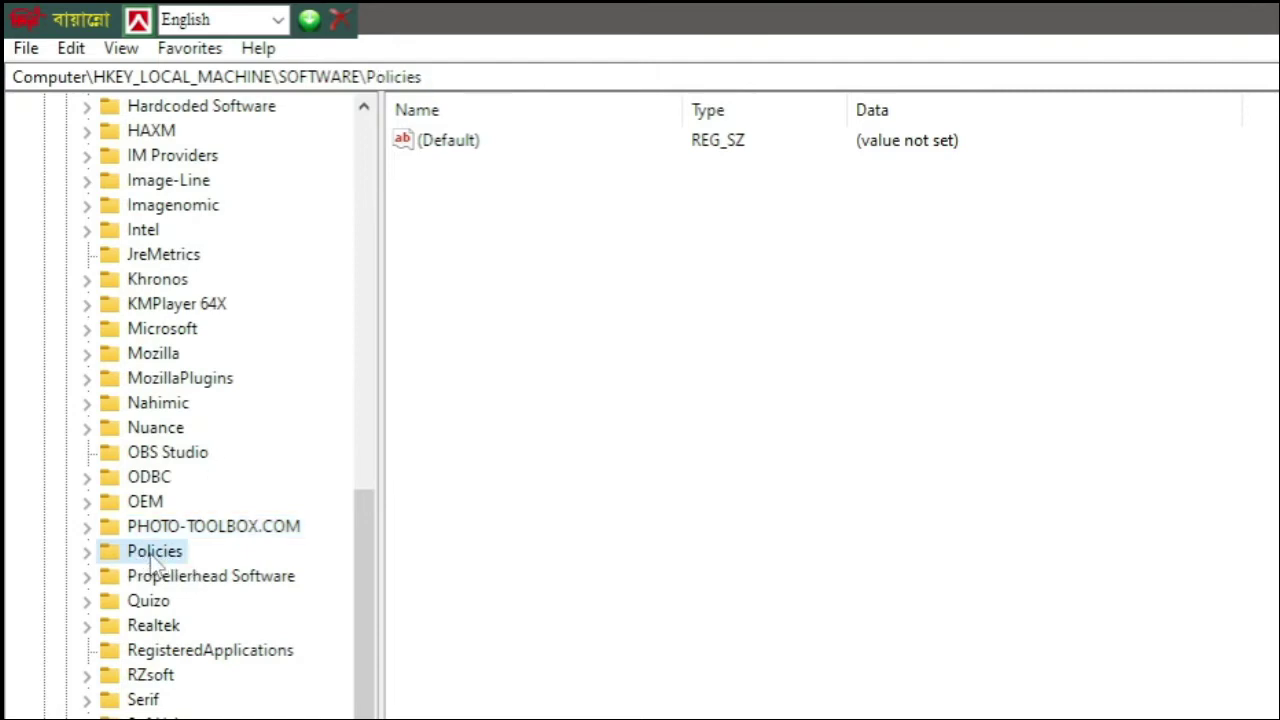
{"action": "left_click", "coordinate": [87, 552]}
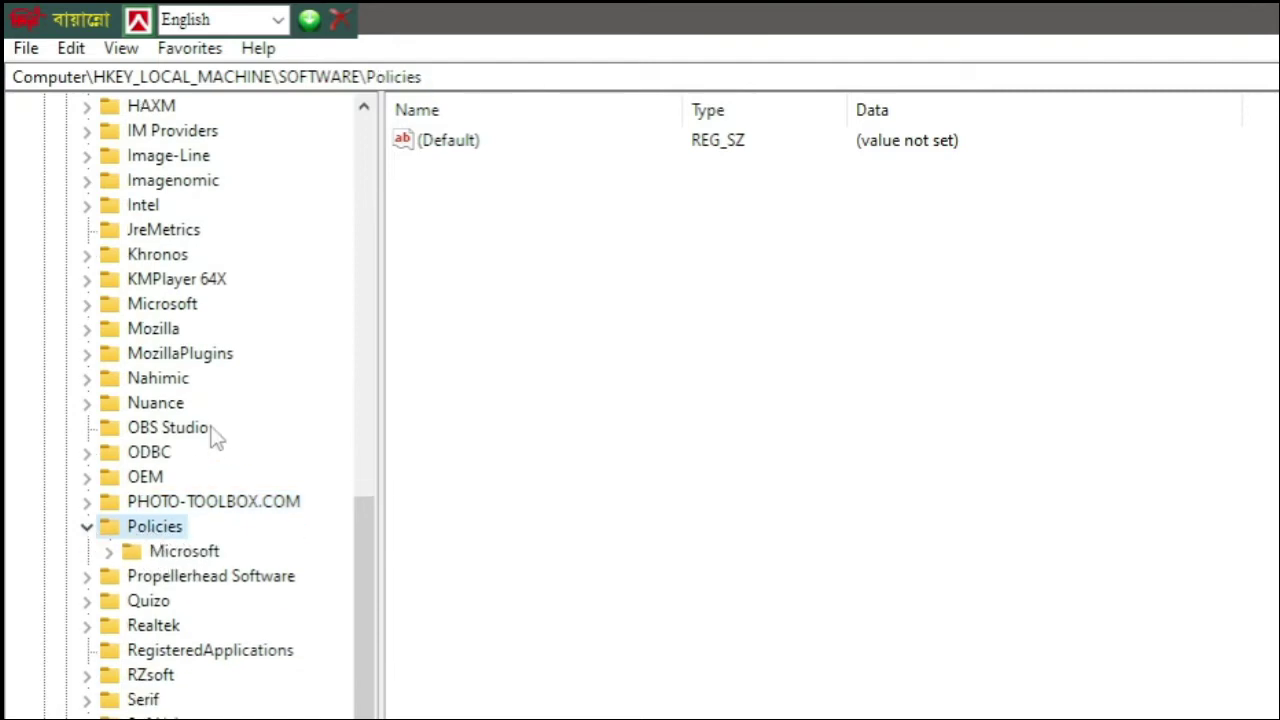
- Expand the Microsoft key under Policies and select its Windows key
{"action": "left_click", "coordinate": [158, 556]}
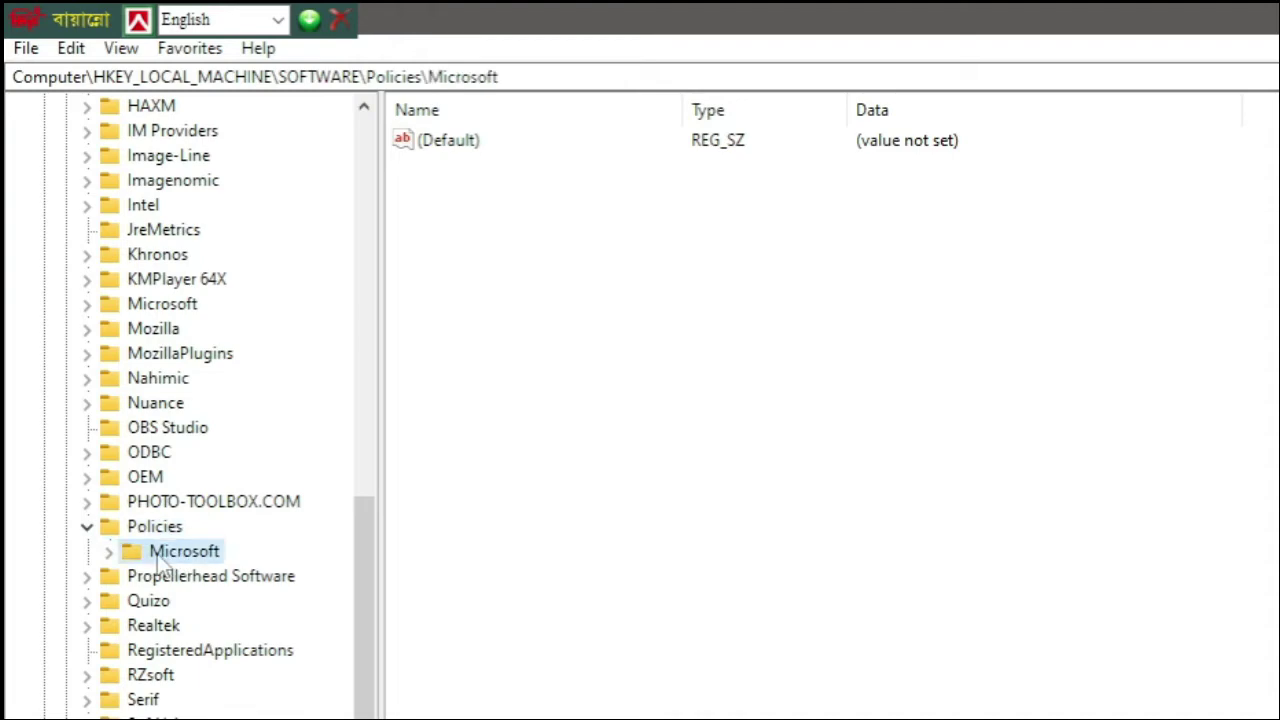
{"action": "left_click", "coordinate": [109, 552]}
{"action": "scroll", "coordinate": [206, 424], "scroll_direction": "down", "scroll_amount": 4}
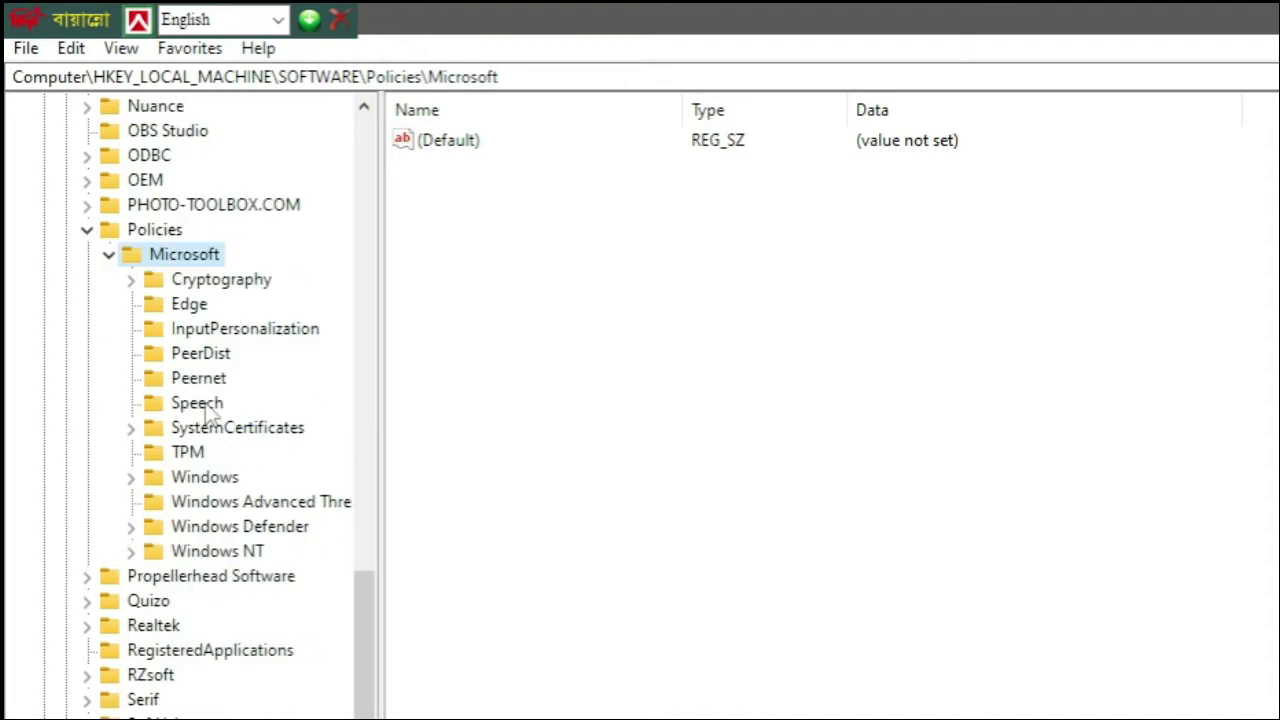
{"action": "left_click", "coordinate": [190, 478]}
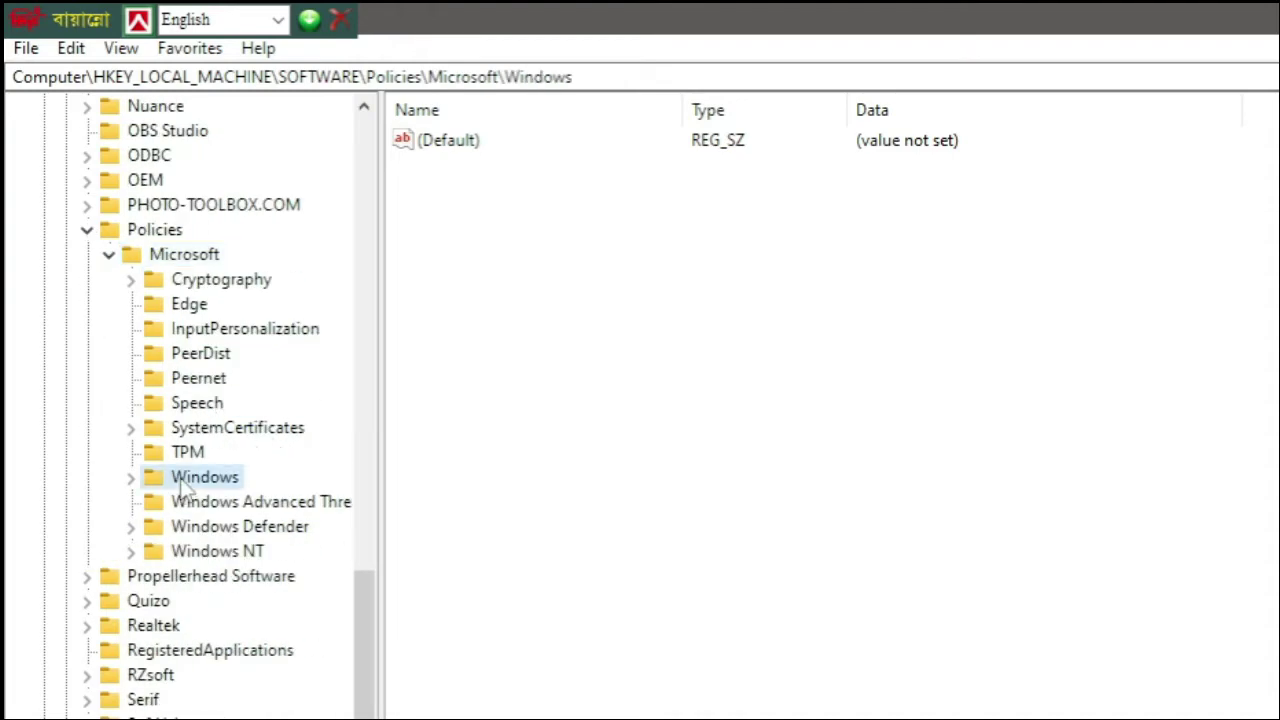
{"action": "left_click", "coordinate": [131, 478]}
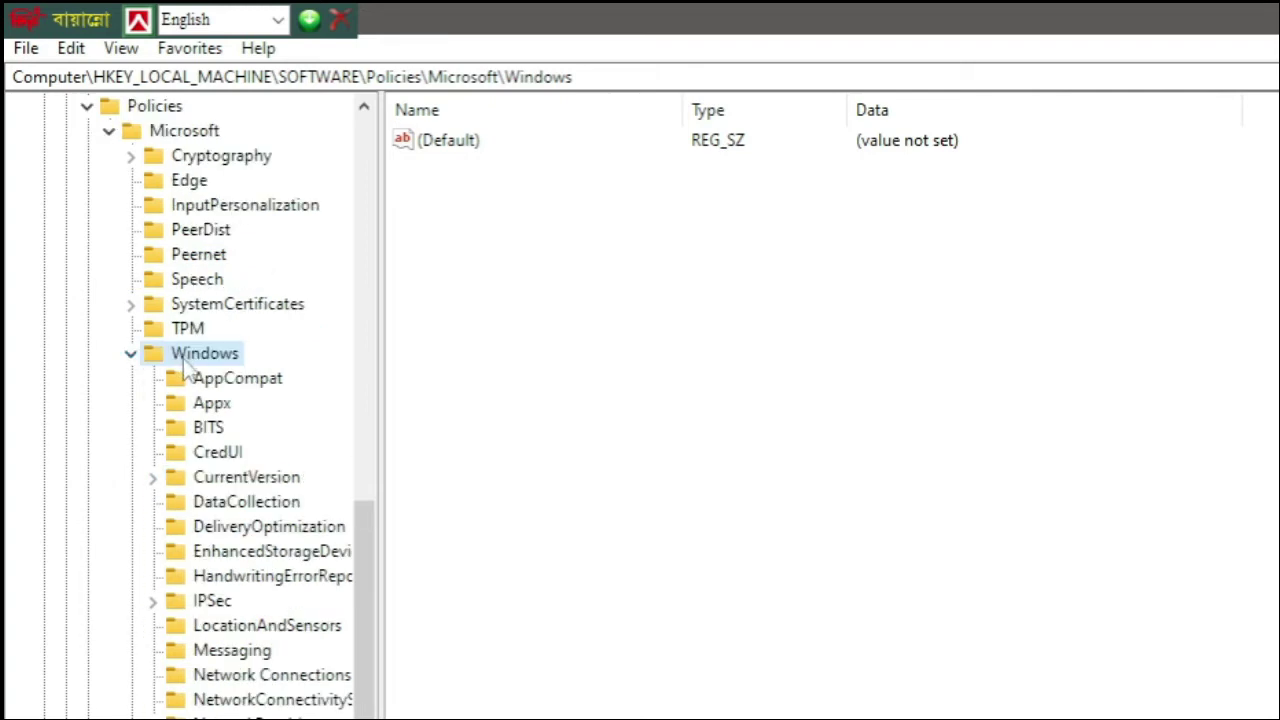
{"action": "left_click", "coordinate": [130, 353]}
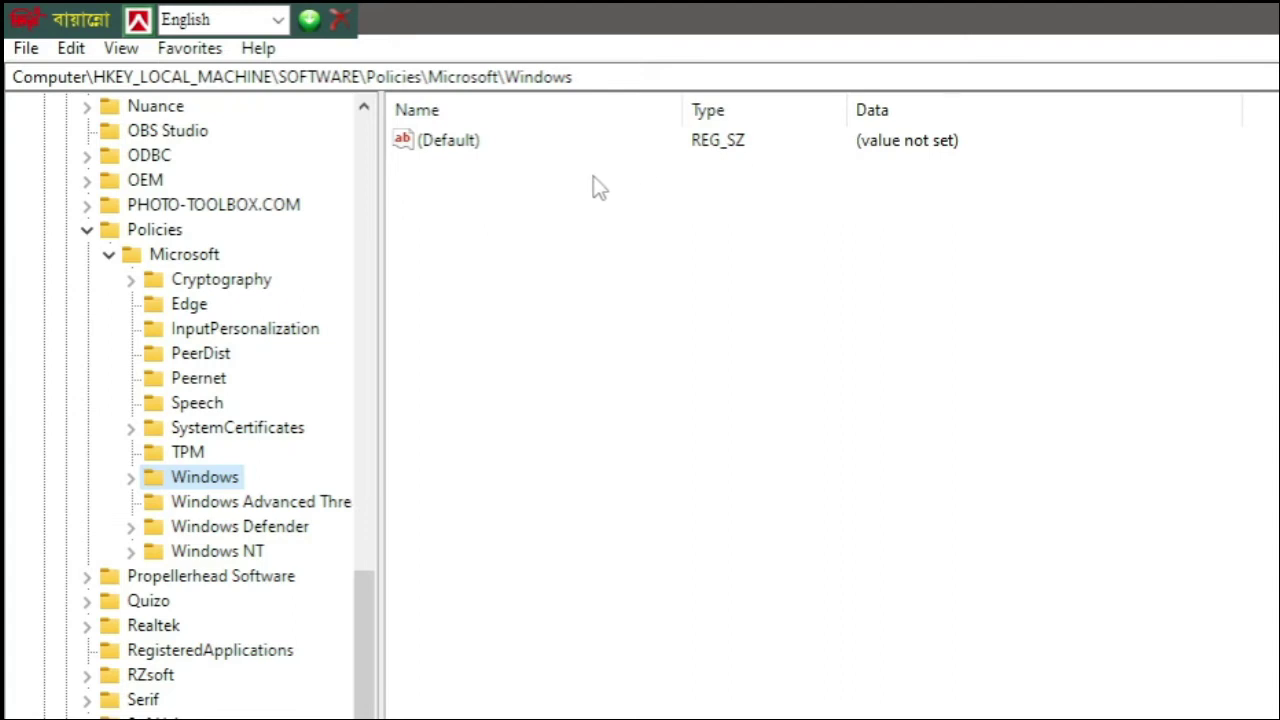
- Create a new DWORD (32-bit) value in the Policies\Microsoft\Windows key
{"action": "left_click", "coordinate": [595, 246]}
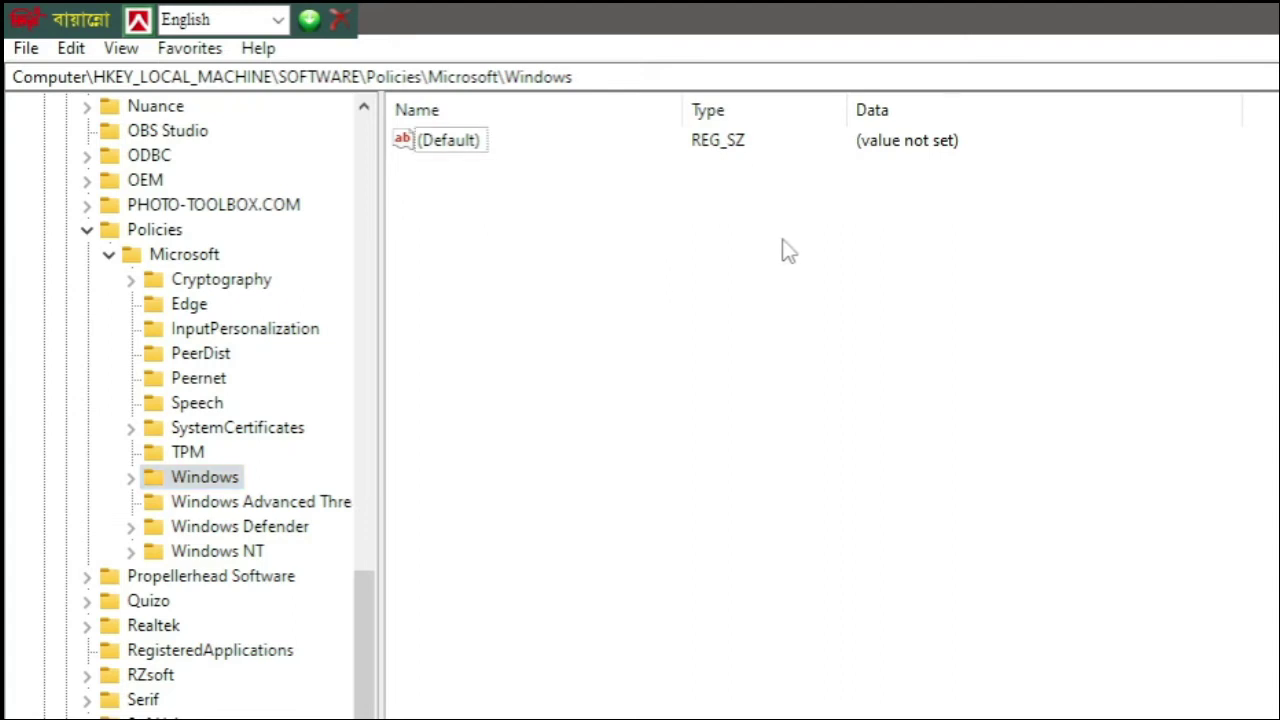
{"action": "right_click", "coordinate": [601, 260]}
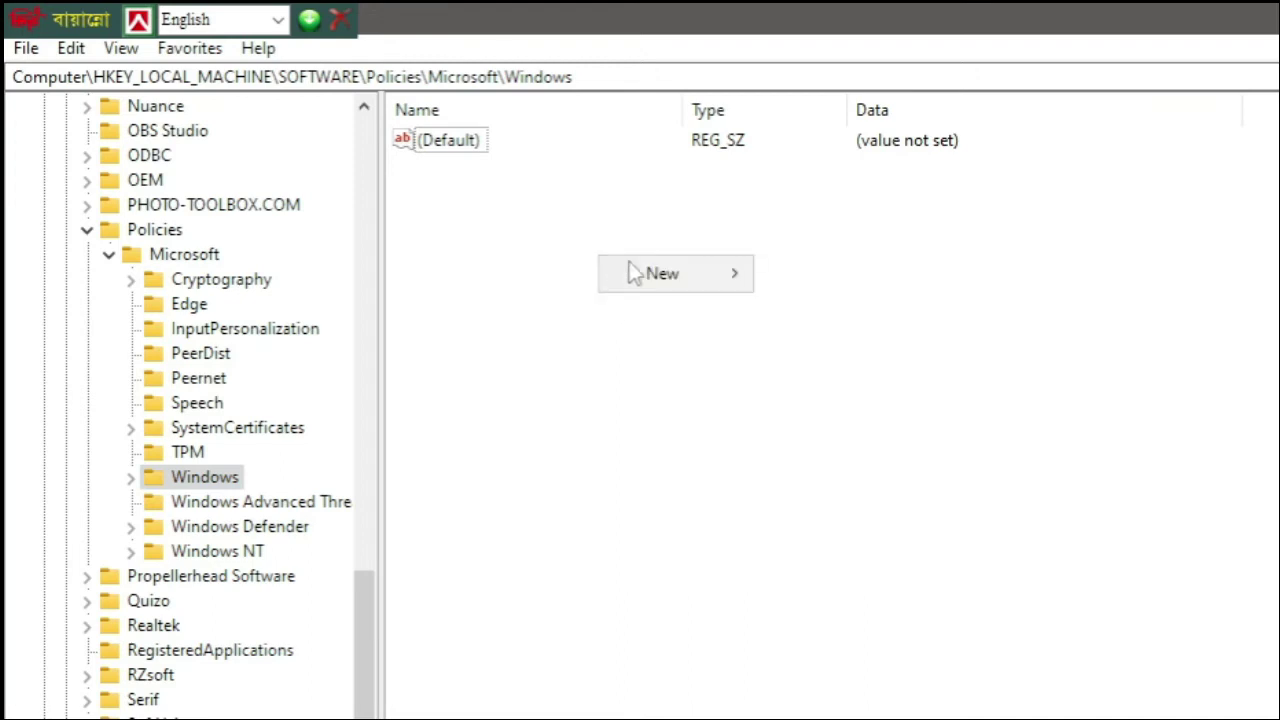
{"action": "mouse_move", "coordinate": [658, 276]}
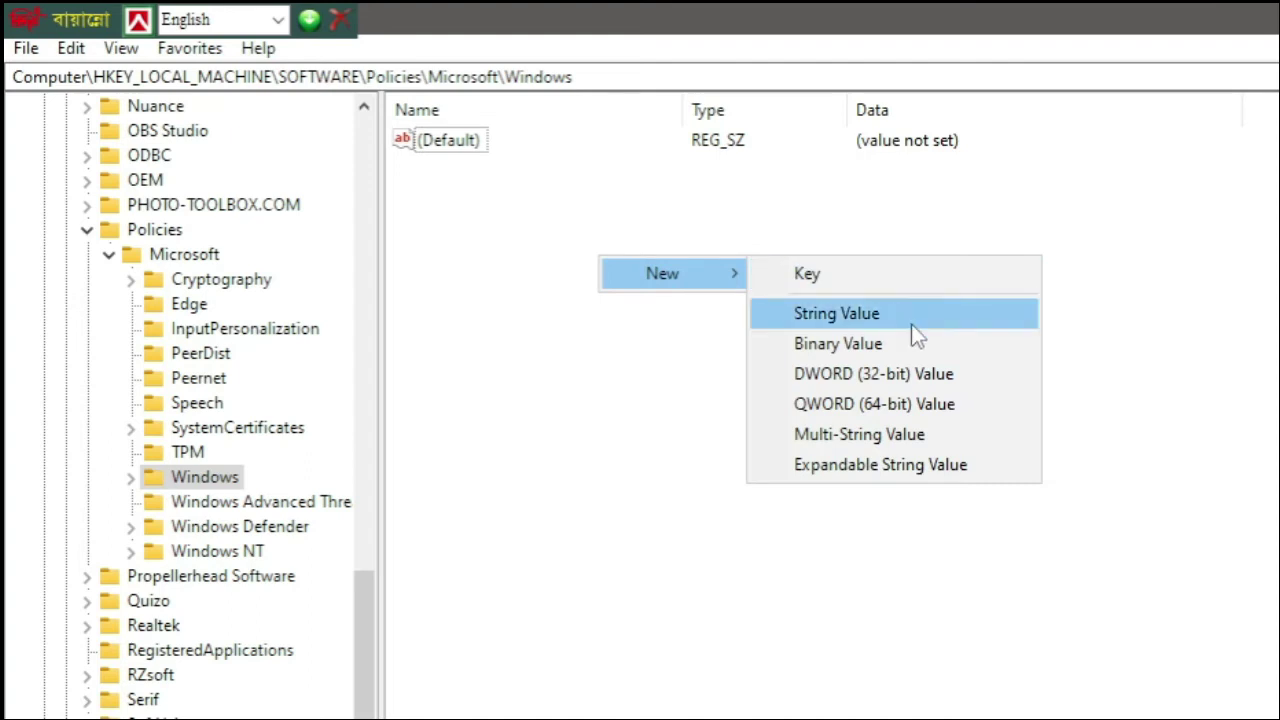
{"action": "left_click", "coordinate": [882, 372]}
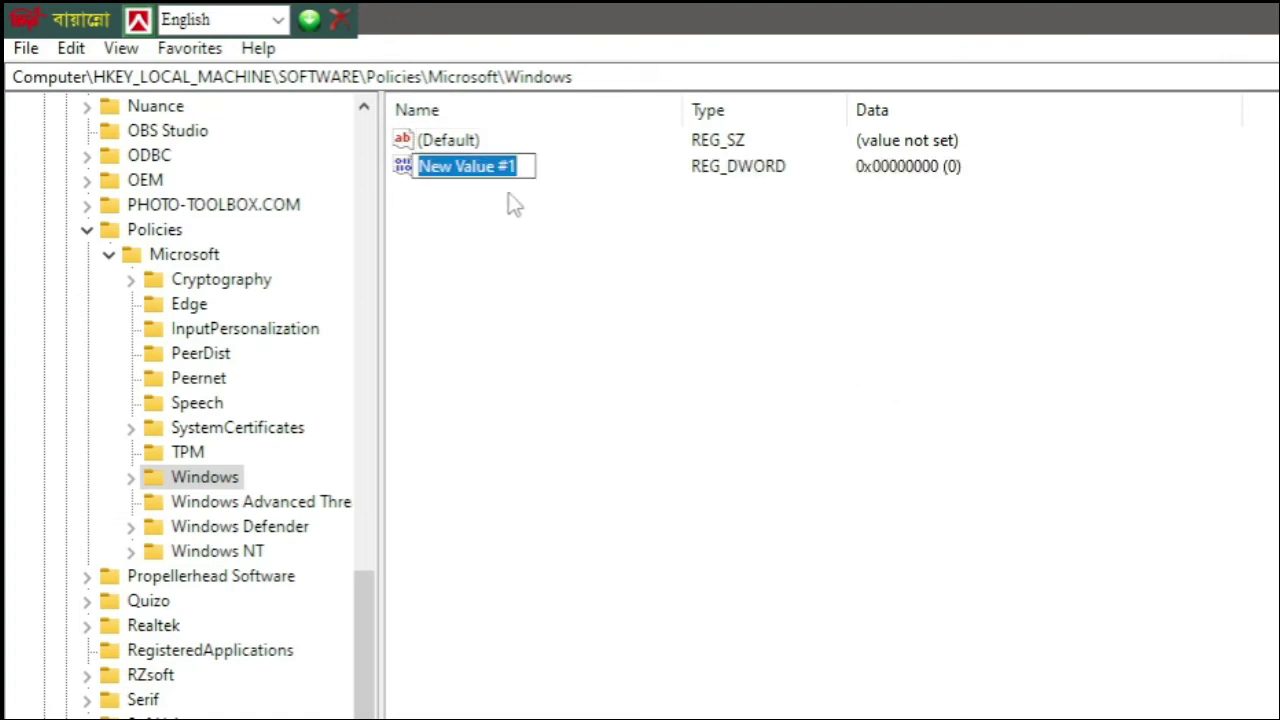
- Name the new DWORD value Allowclipboardhistory
{"action": "right_click", "coordinate": [514, 172]}
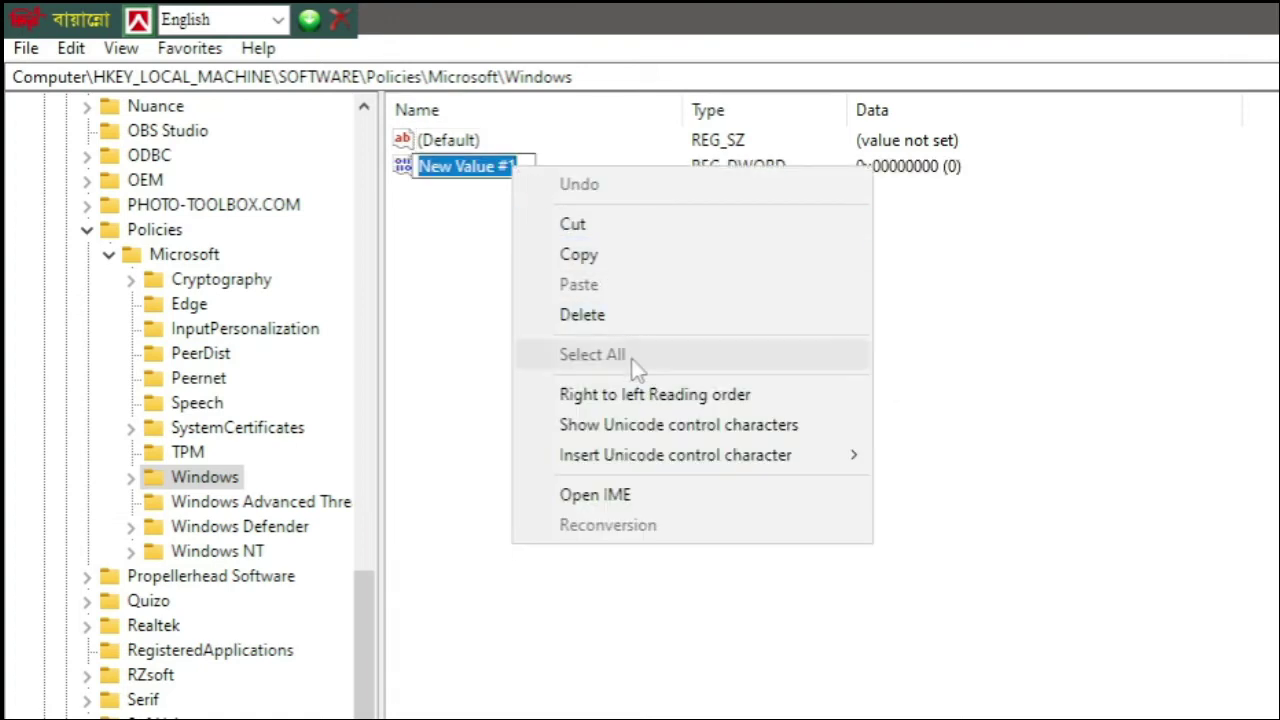
{"action": "right_click", "coordinate": [498, 172]}
{"action": "left_click", "coordinate": [618, 285]}
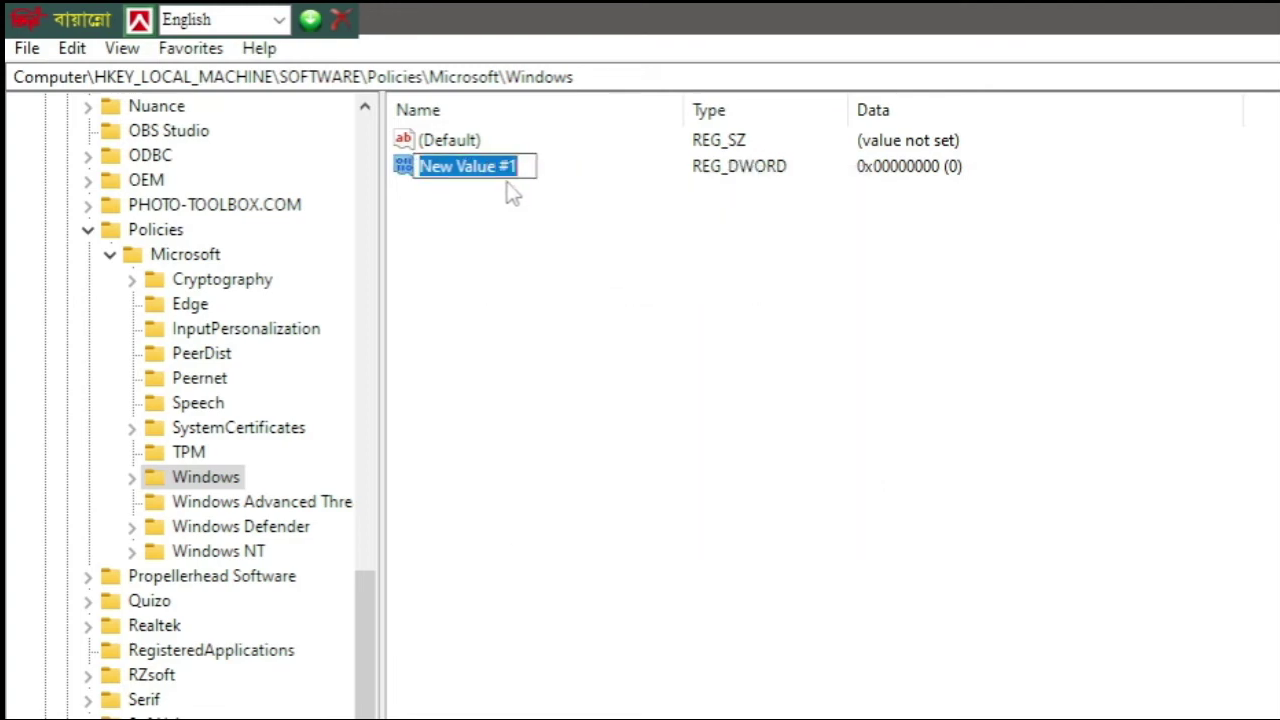
{"action": "type", "text": "All"}
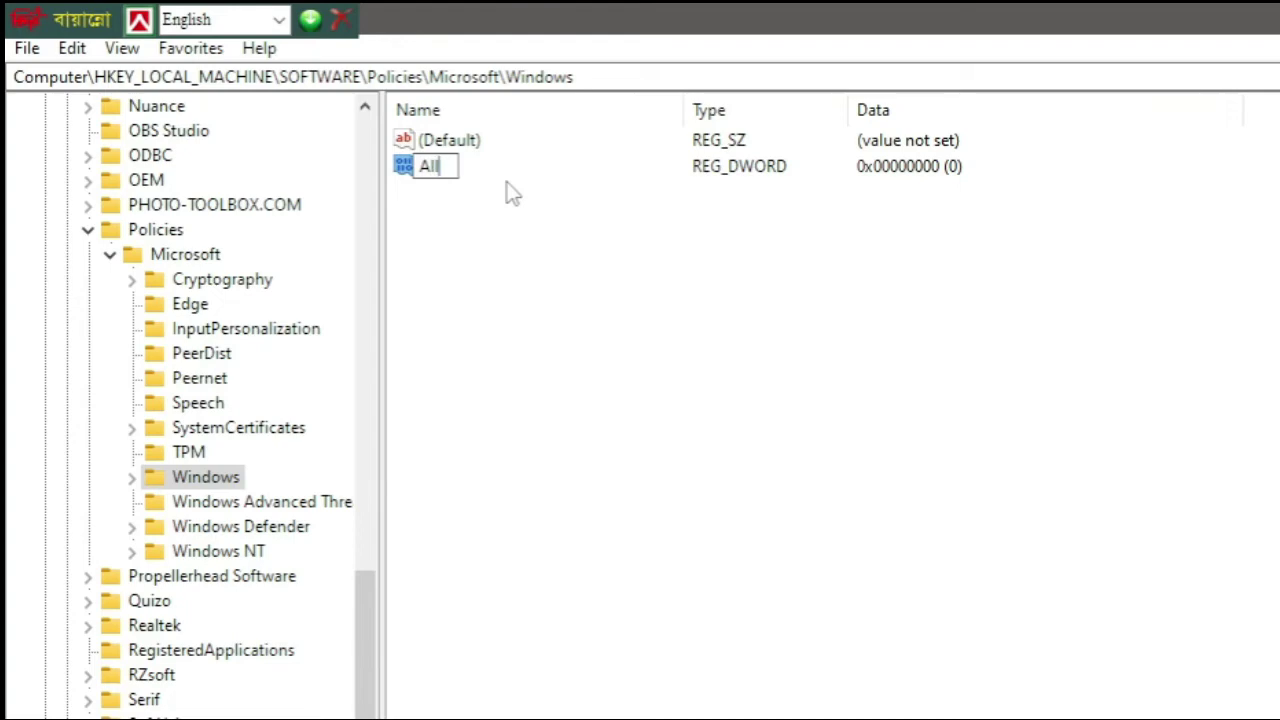
{"action": "type", "text": "ow"}
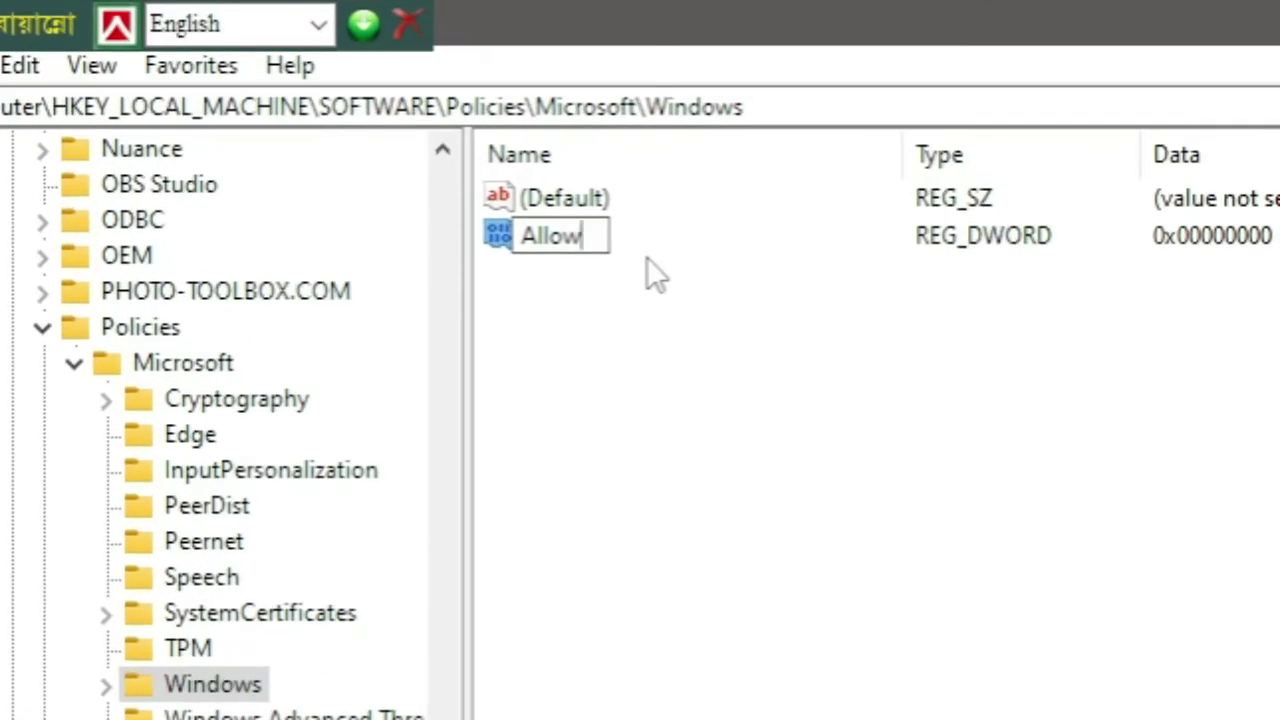
{"action": "type", "text": "clip"}
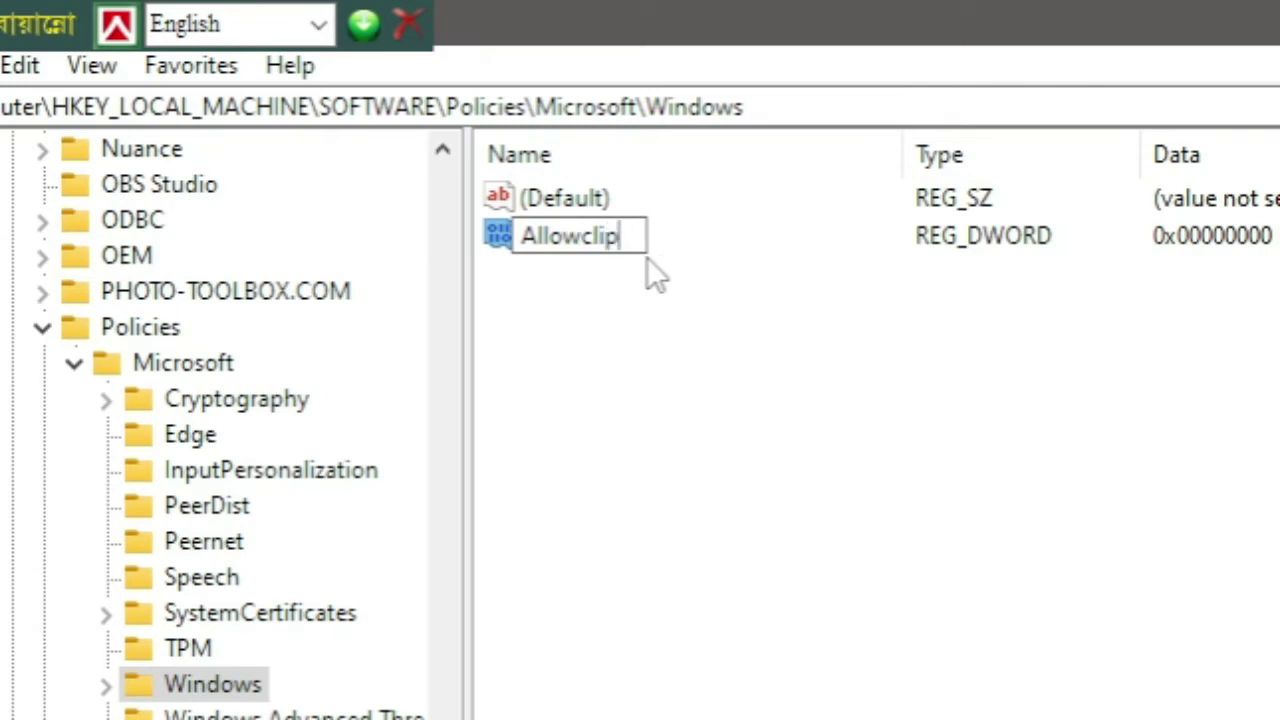
{"action": "type", "text": "board"}
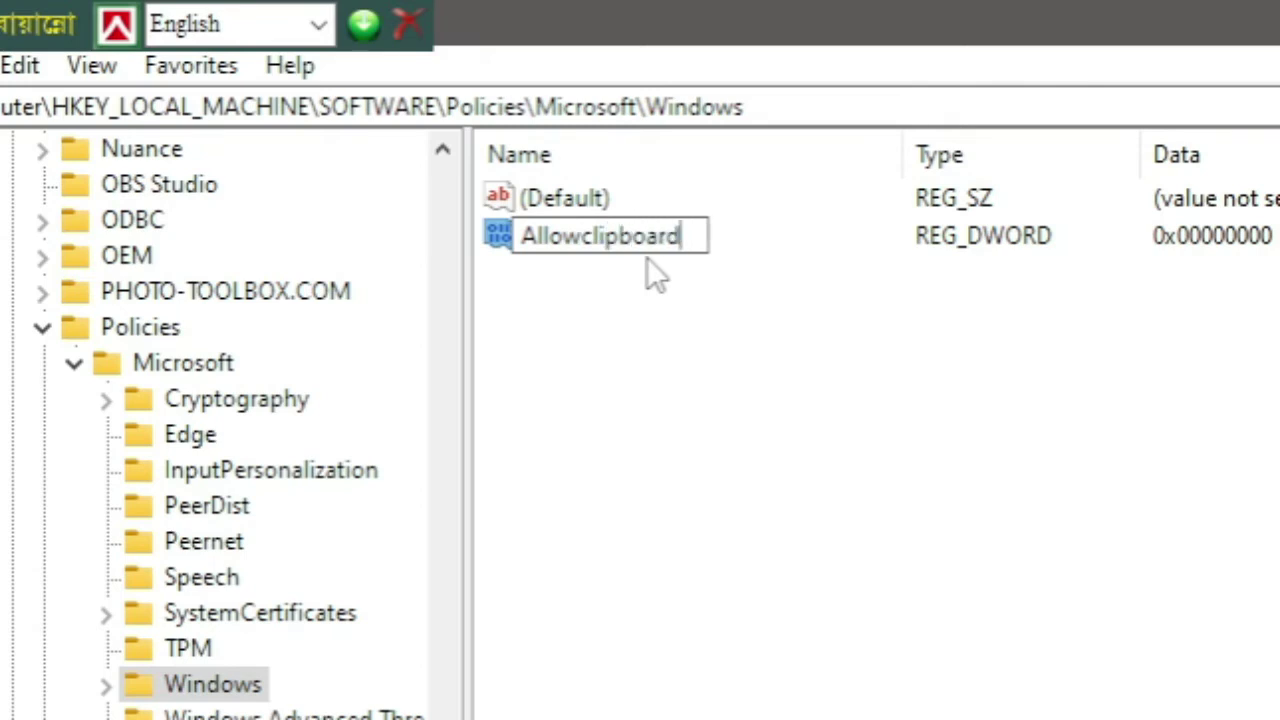
{"action": "type", "text": "h"}
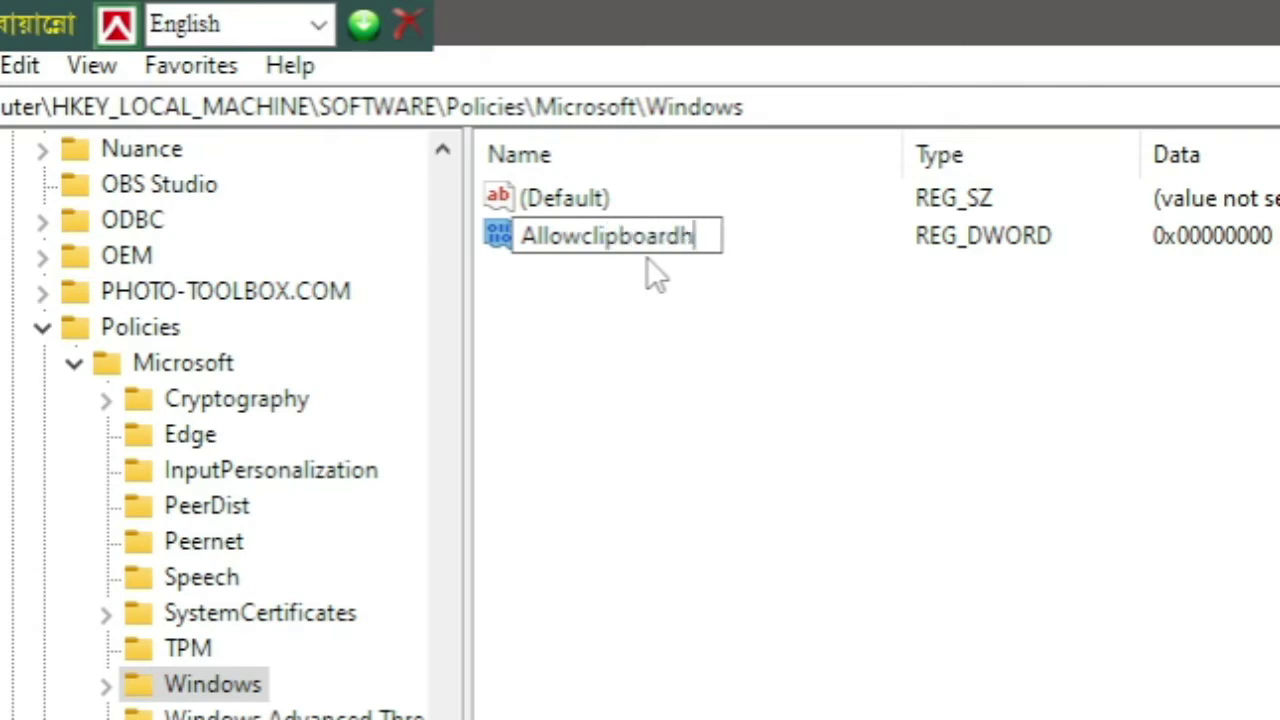
{"action": "type", "text": "istory"}
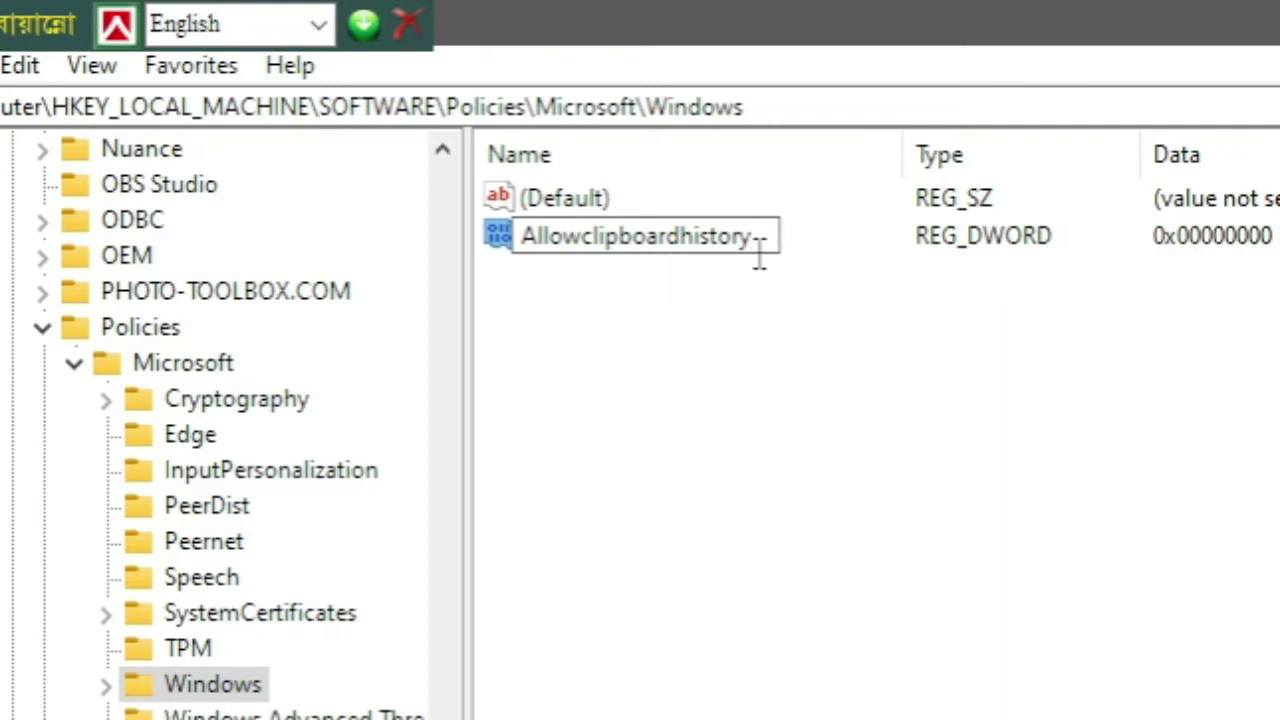
{"action": "key", "text": "Return"}
- Set the value data of Allowclipboardhistory to 1 and close the Registry Editor
{"action": "double_click", "coordinate": [649, 240]}
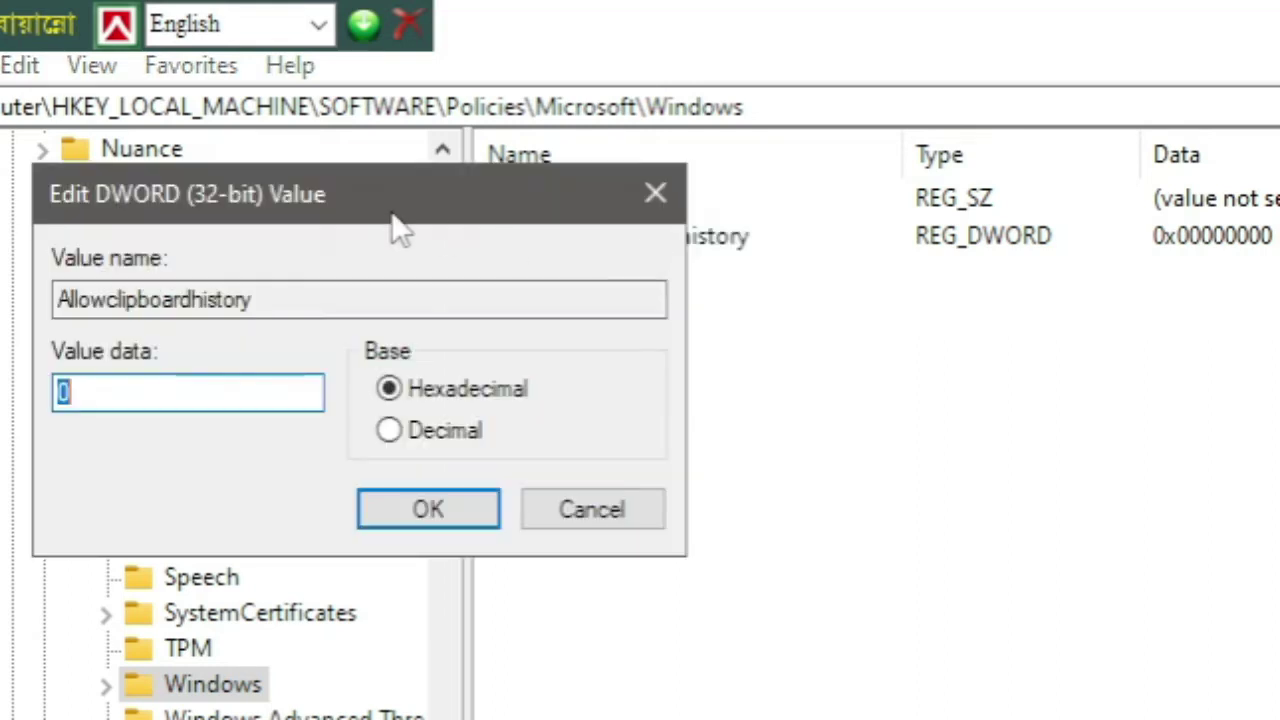
{"action": "left_click_drag", "start_coordinate": [314, 194], "coordinate": [938, 174]}
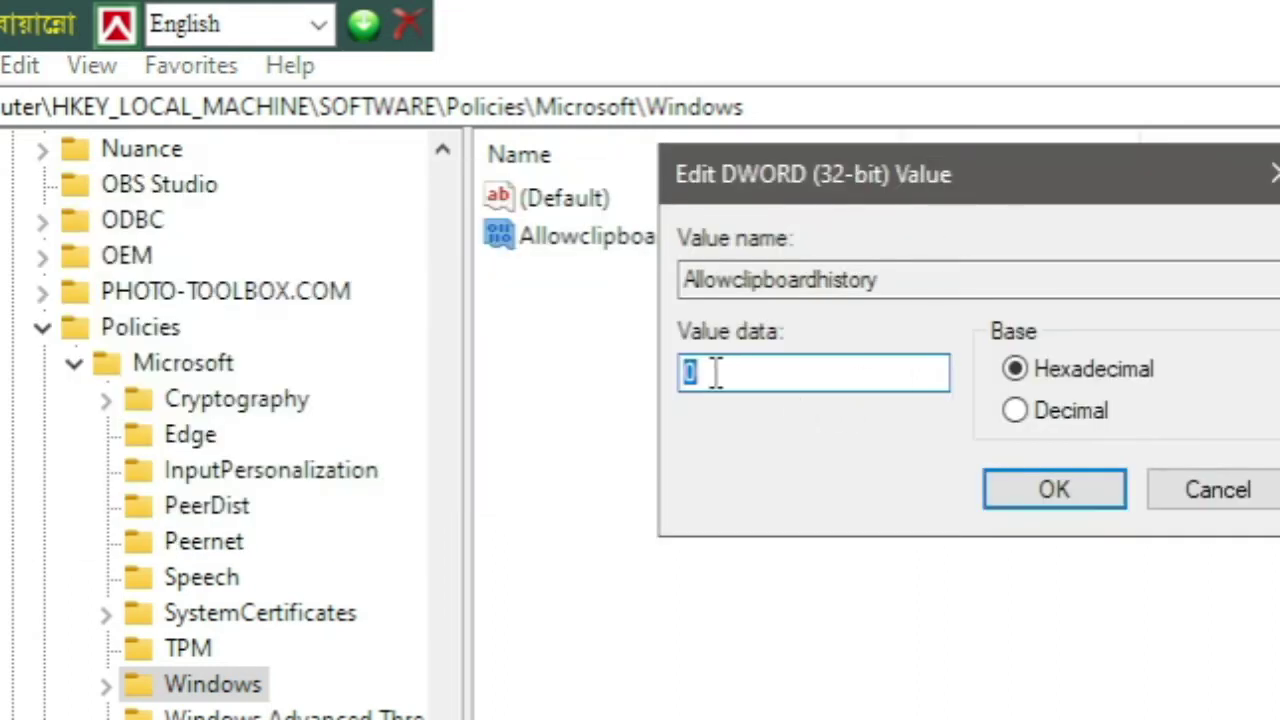
{"action": "type", "text": "1"}
{"action": "left_click", "coordinate": [1069, 483]}
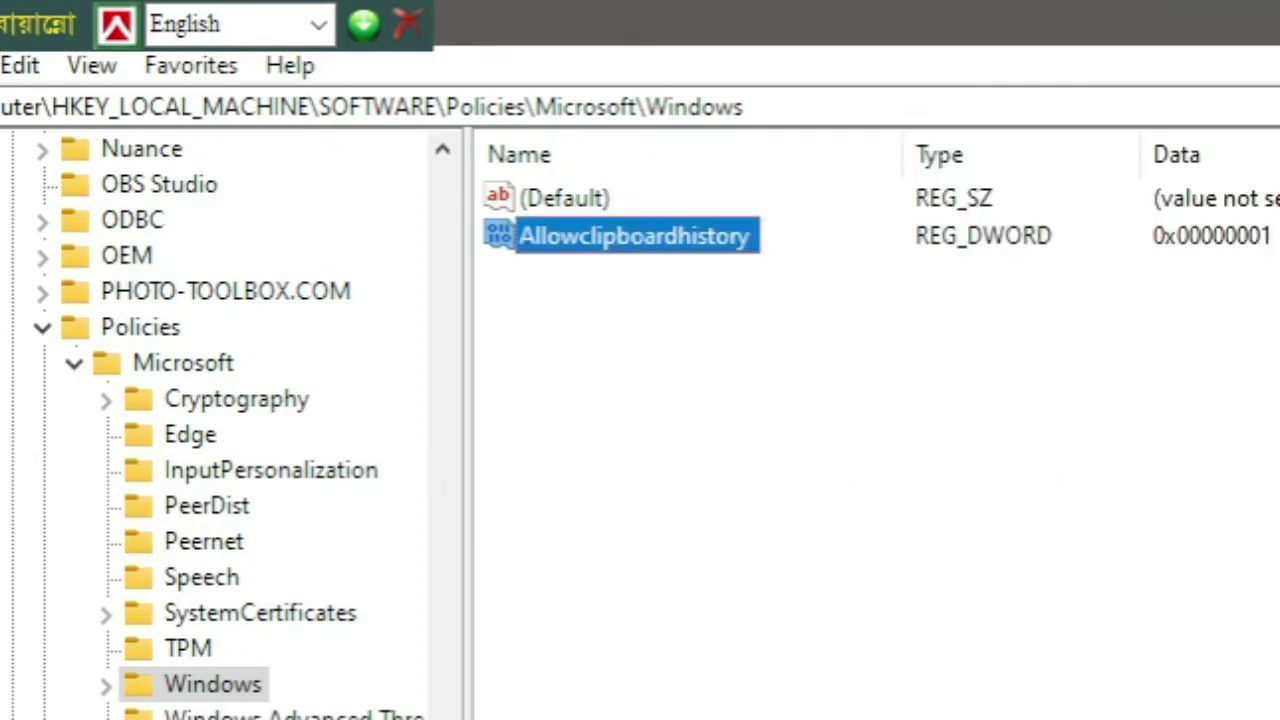
{"action": "left_click", "coordinate": [1260, 13]}
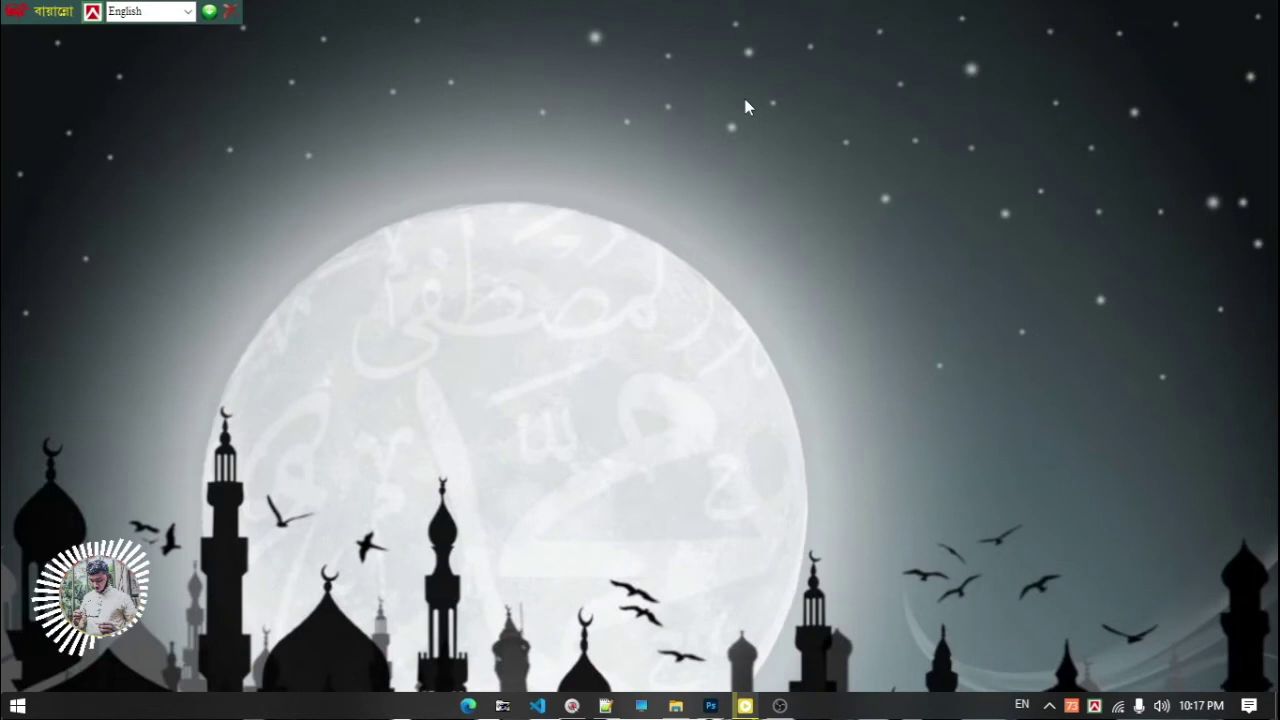
- Refresh the Windows desktop twice
{"action": "right_click", "coordinate": [745, 107]}
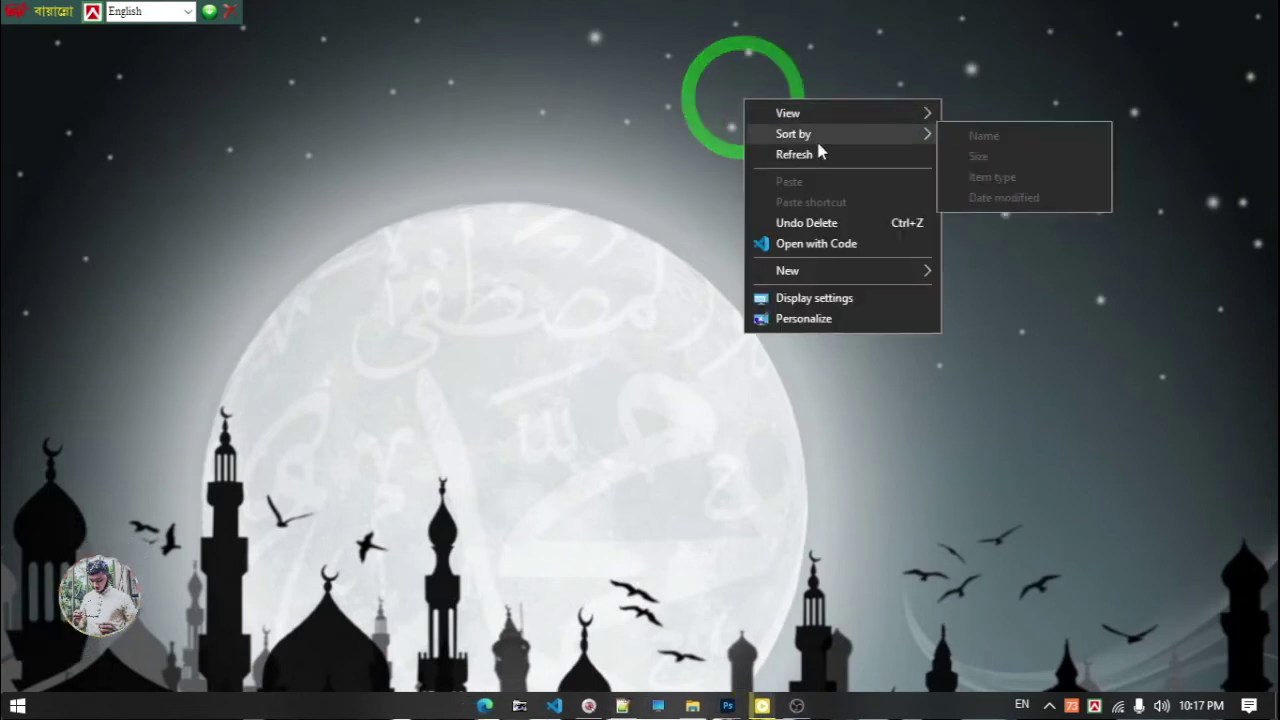
{"action": "left_click", "coordinate": [826, 152]}
{"action": "right_click", "coordinate": [602, 121]}
{"action": "left_click", "coordinate": [675, 175]}
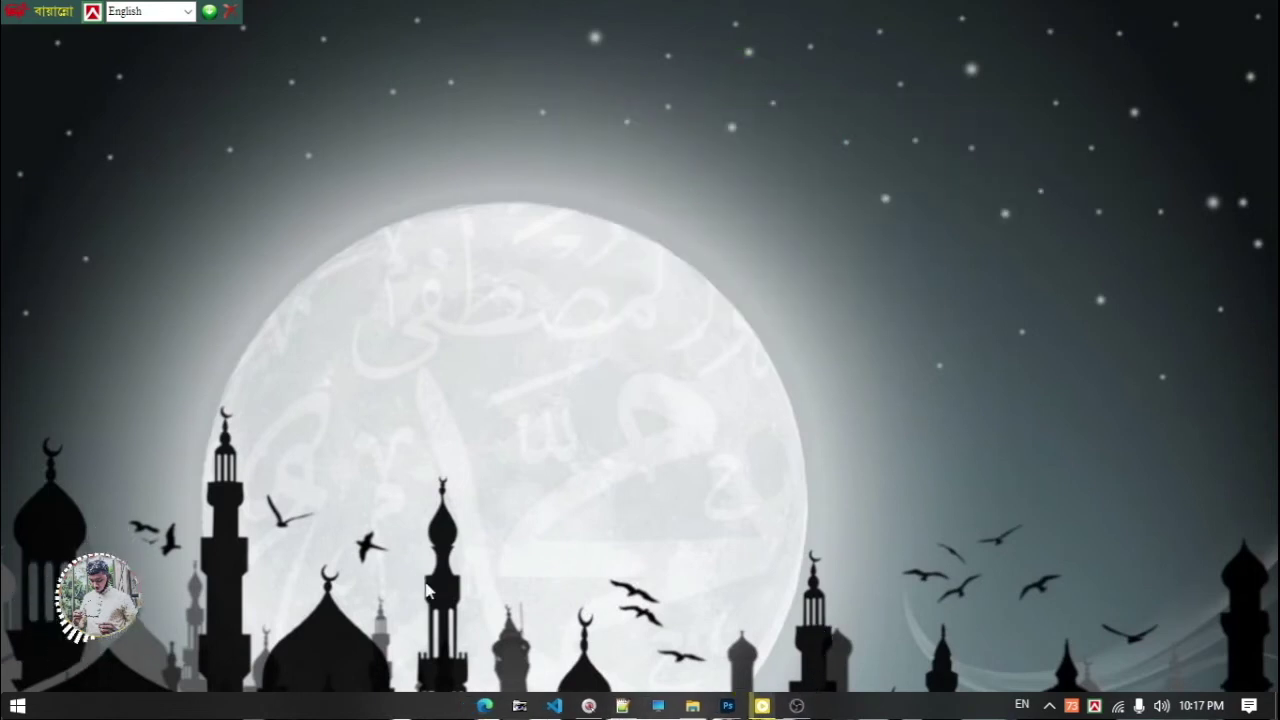
- Open the Clipboard page in the System category of Windows Settings
{"action": "right_click", "coordinate": [17, 706]}
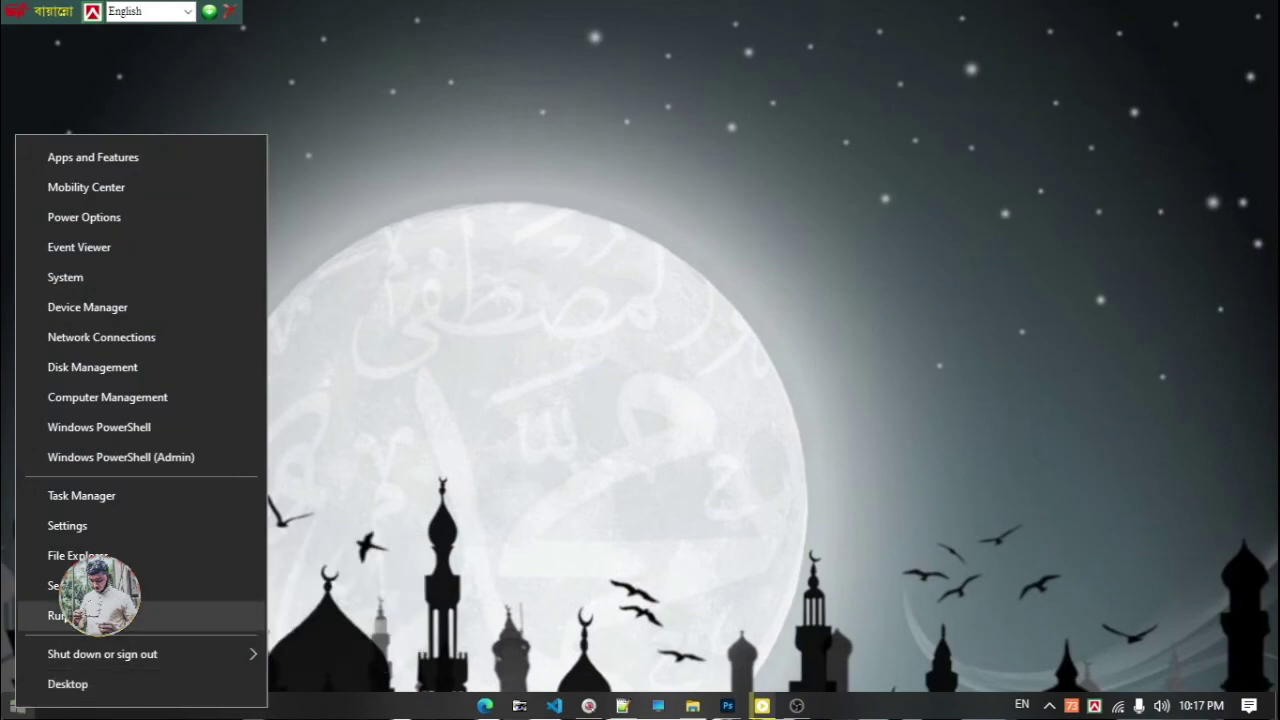
{"action": "left_click", "coordinate": [89, 526]}
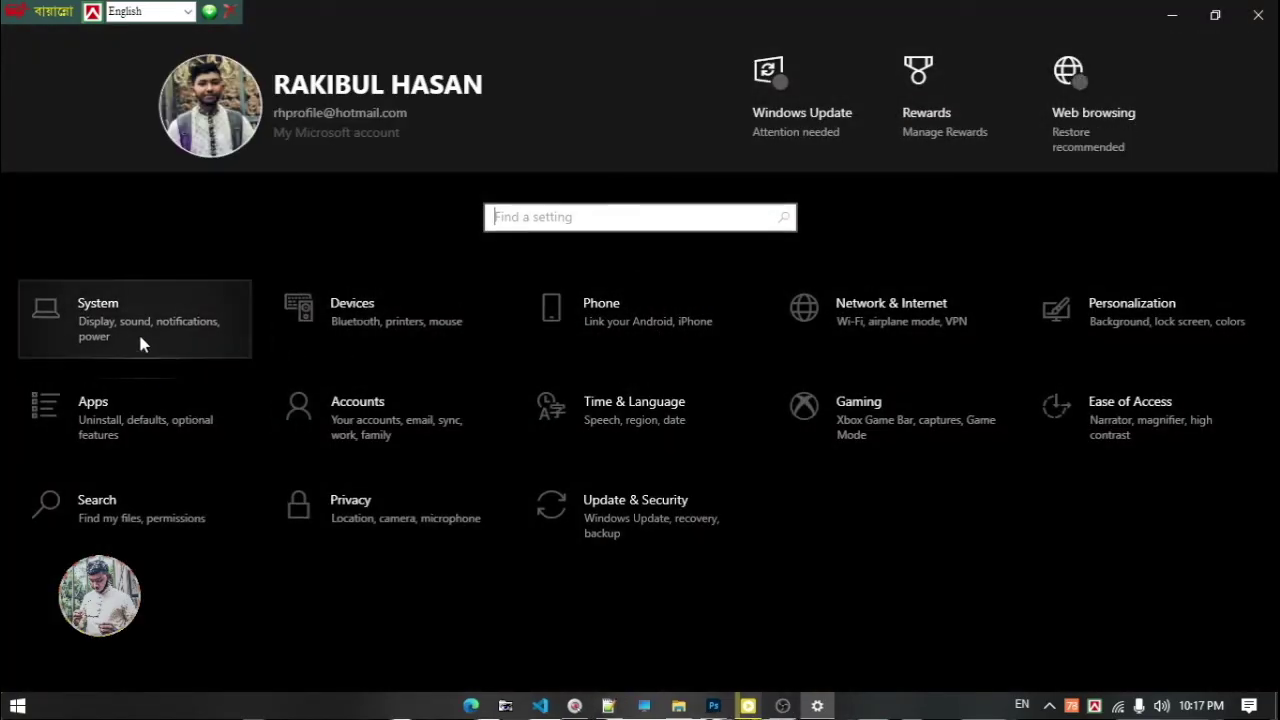
{"action": "left_click", "coordinate": [135, 317]}
{"action": "scroll", "coordinate": [116, 456], "scroll_direction": "down", "scroll_amount": 3}
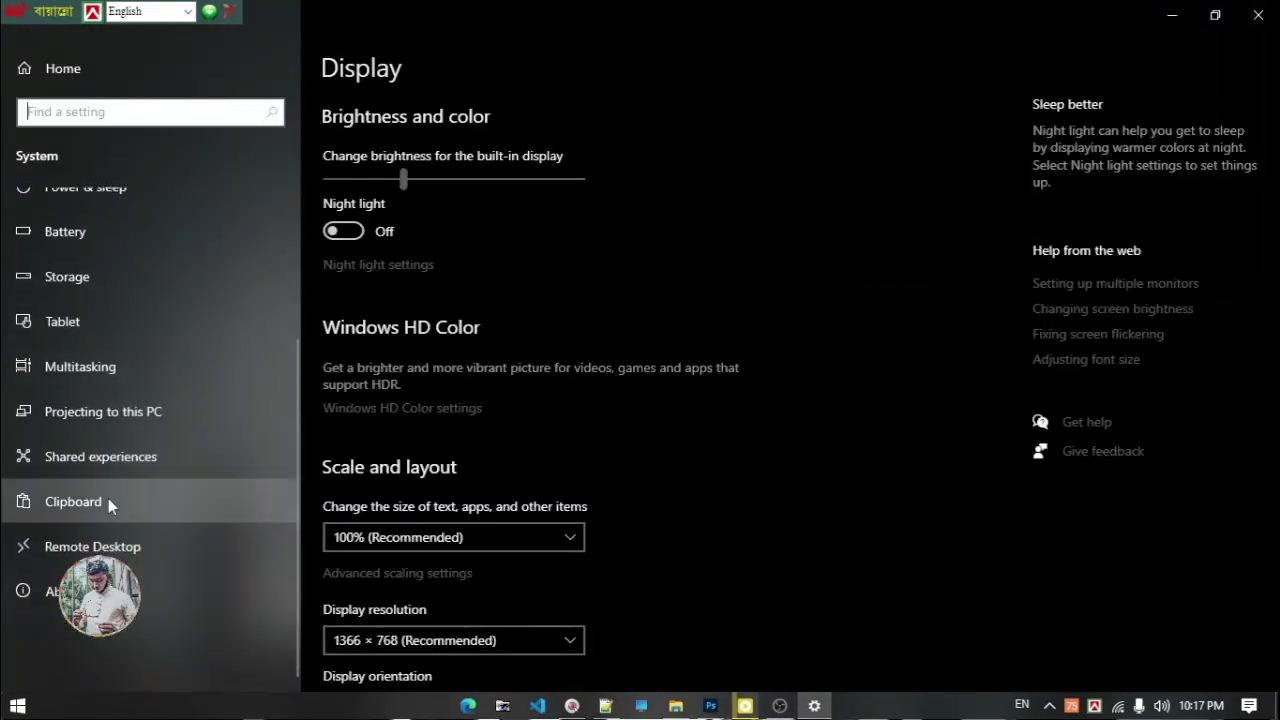
{"action": "left_click", "coordinate": [108, 500]}
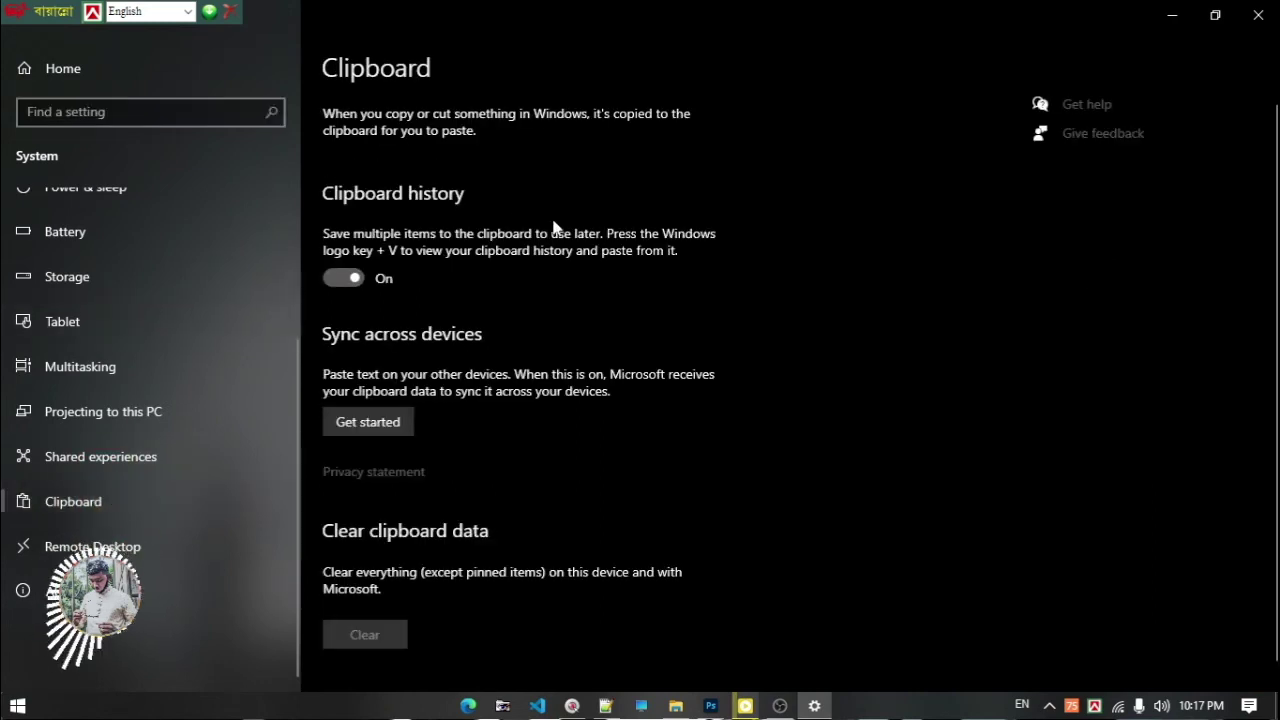
- Test the Clipboard history switch by turning it off and back on, and close Settings
{"action": "scroll", "coordinate": [554, 224], "scroll_direction": "down", "scroll_amount": 1}
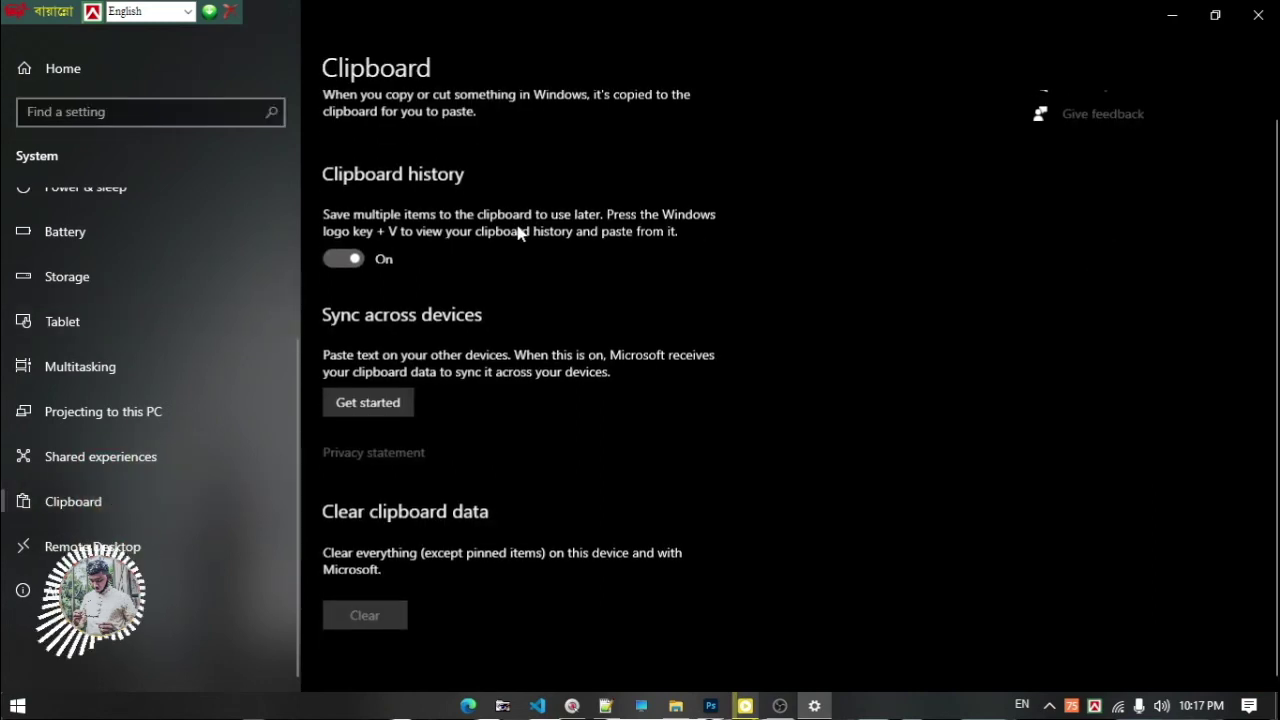
{"action": "left_click", "coordinate": [356, 259]}
{"action": "left_click", "coordinate": [352, 259]}
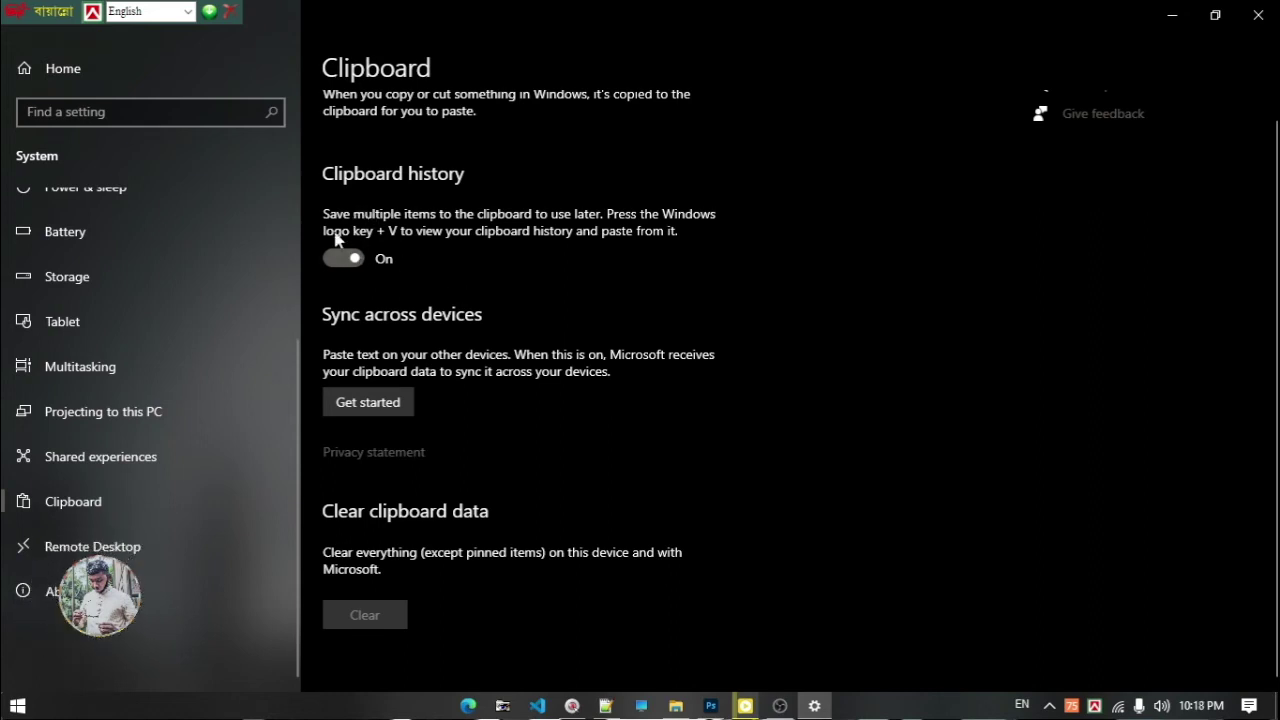
{"action": "left_click", "coordinate": [354, 260]}
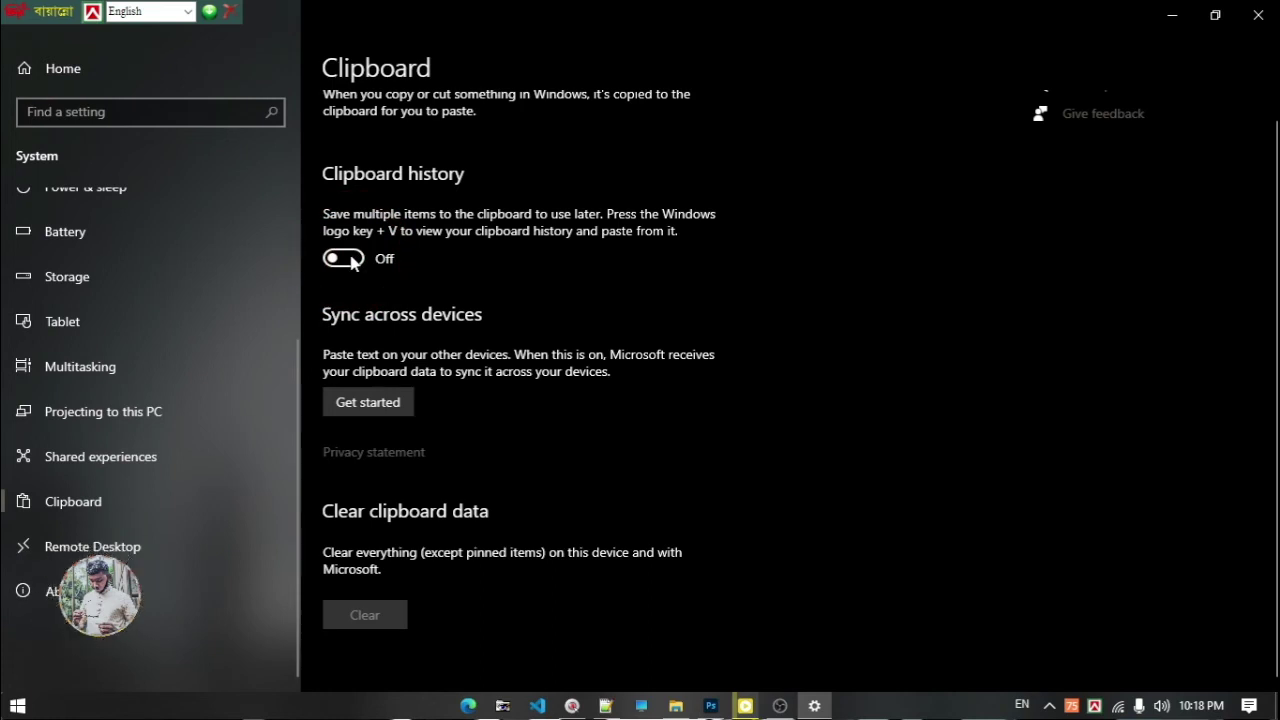
{"action": "left_click", "coordinate": [354, 260]}
{"action": "left_click", "coordinate": [1258, 15]}
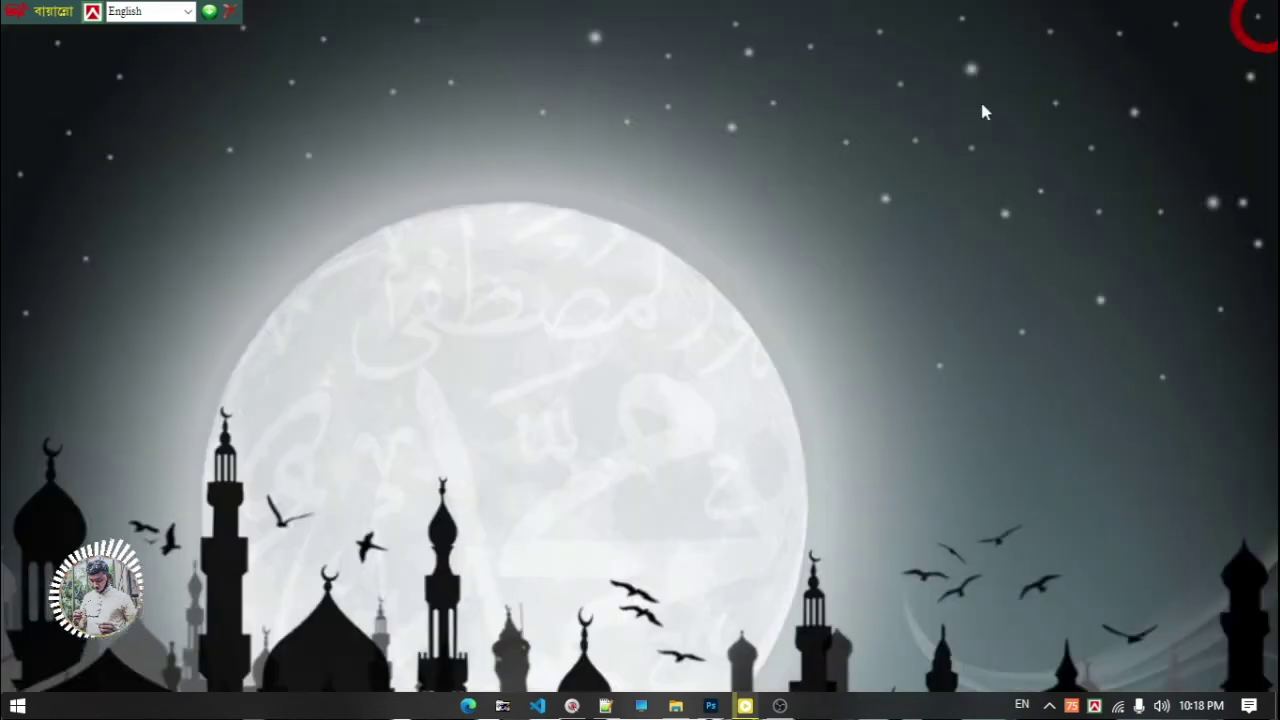
- Try to open the clipboard history from the desktop
{"action": "key", "text": "super+v"}
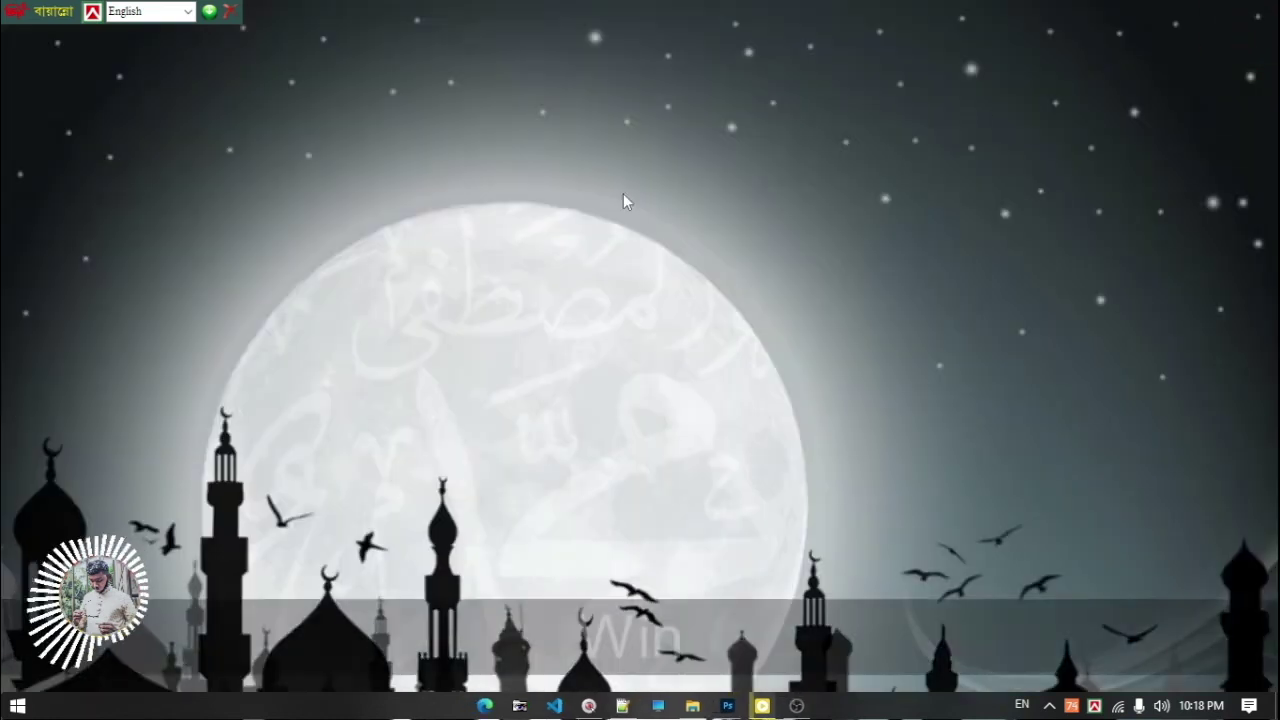
{"action": "left_click", "coordinate": [658, 328]}
{"action": "key", "text": "super+v"}
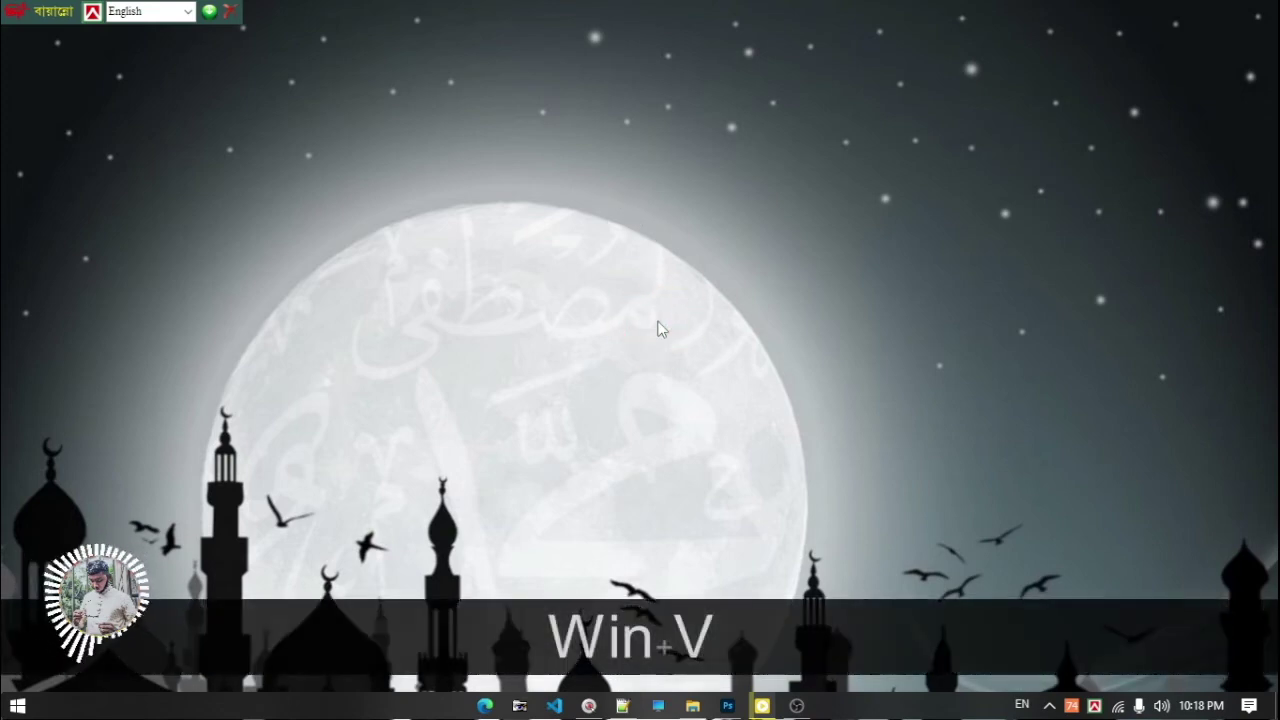
{"action": "left_click", "coordinate": [622, 705]}
{"action": "left_click_drag", "start_coordinate": [364, 372], "coordinate": [96, 372]}
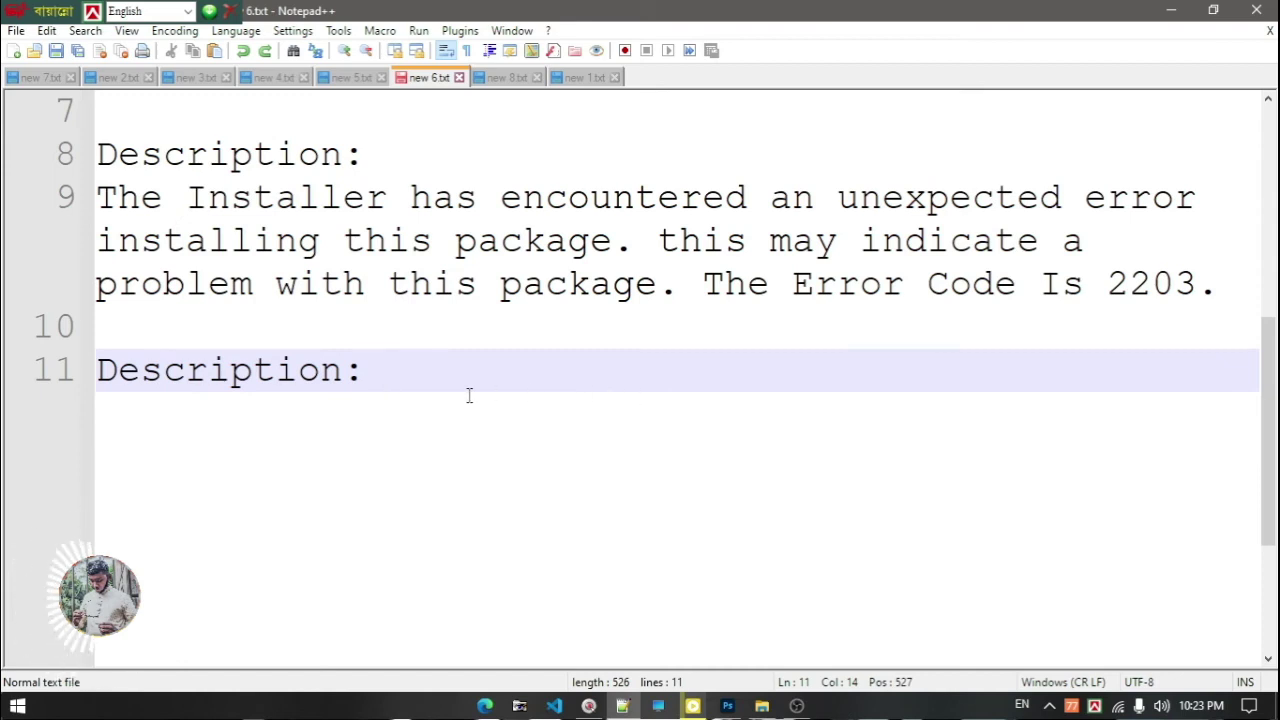
{"action": "left_click", "coordinate": [1171, 10]}
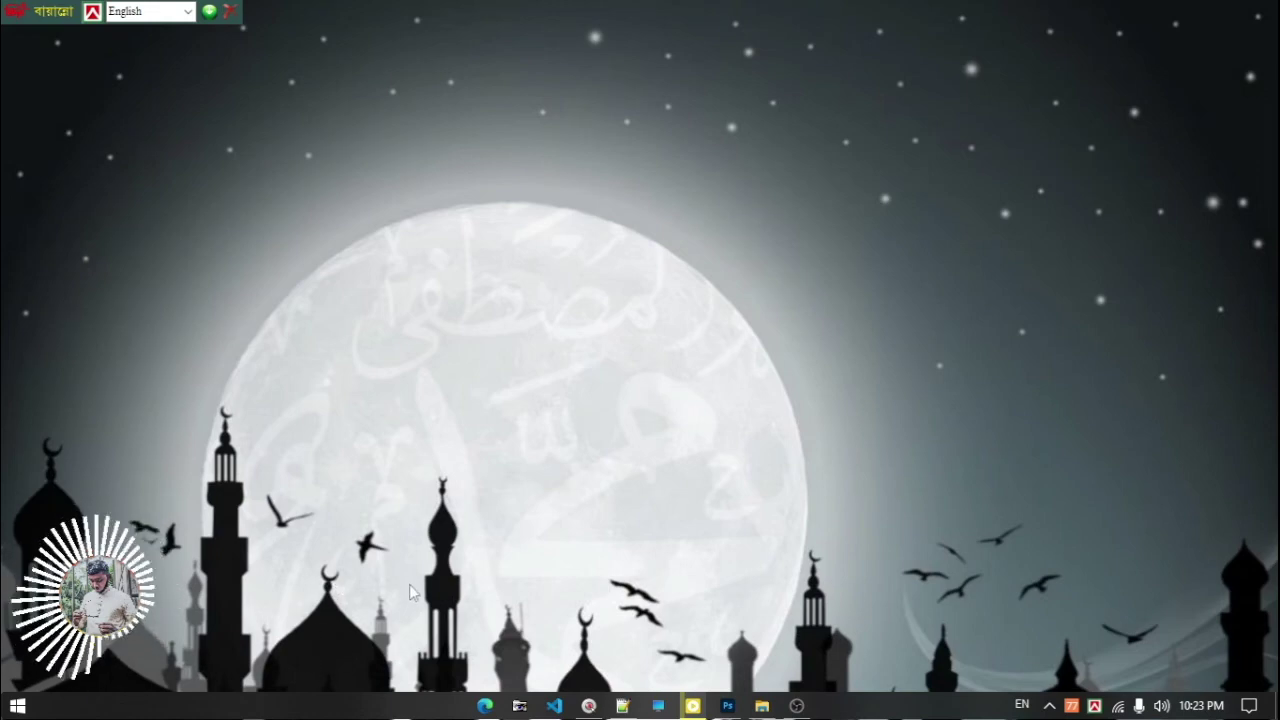
- Open Task Manager and select Windows Explorer in the Apps group
{"action": "right_click", "coordinate": [283, 711]}
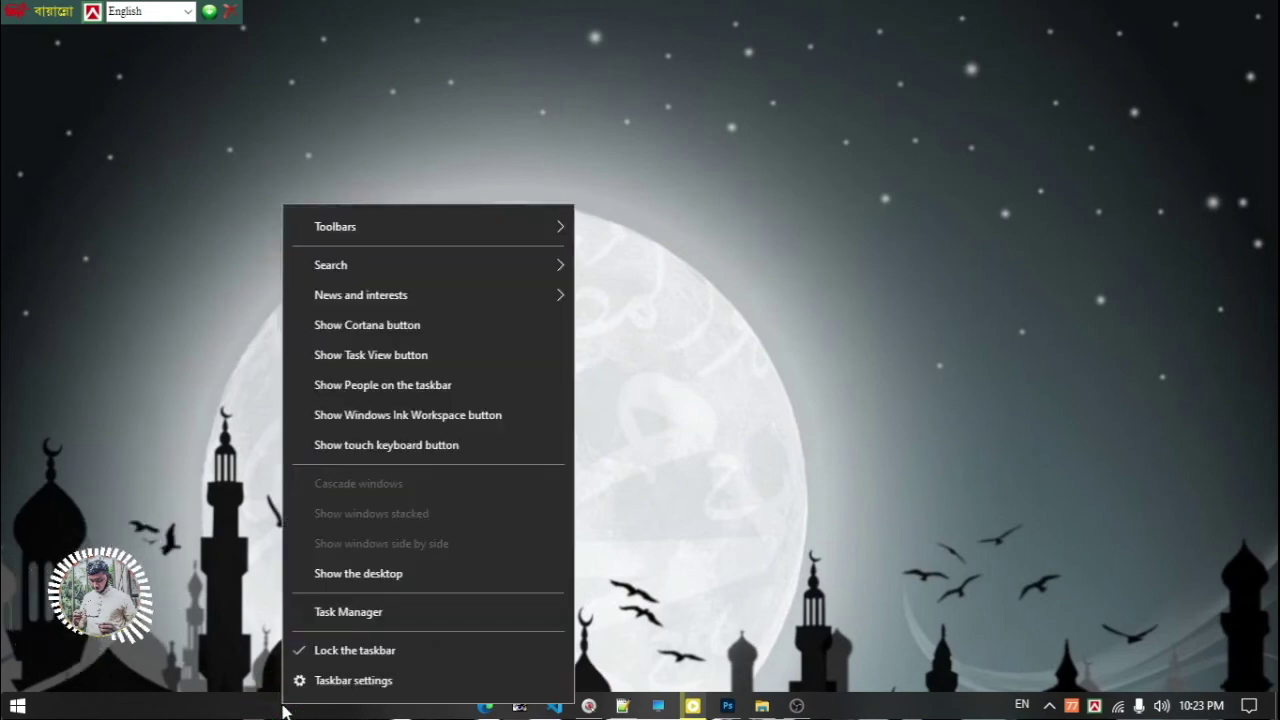
{"action": "left_click", "coordinate": [368, 614]}
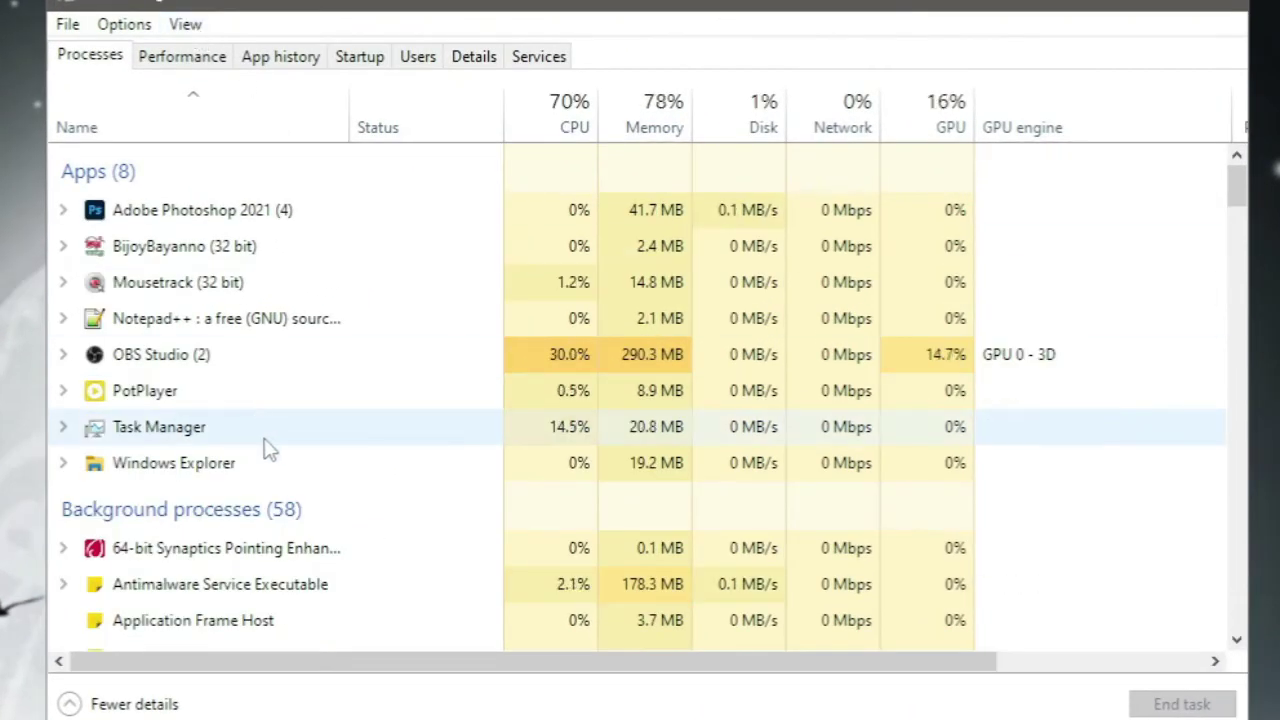
{"action": "left_click", "coordinate": [185, 468]}
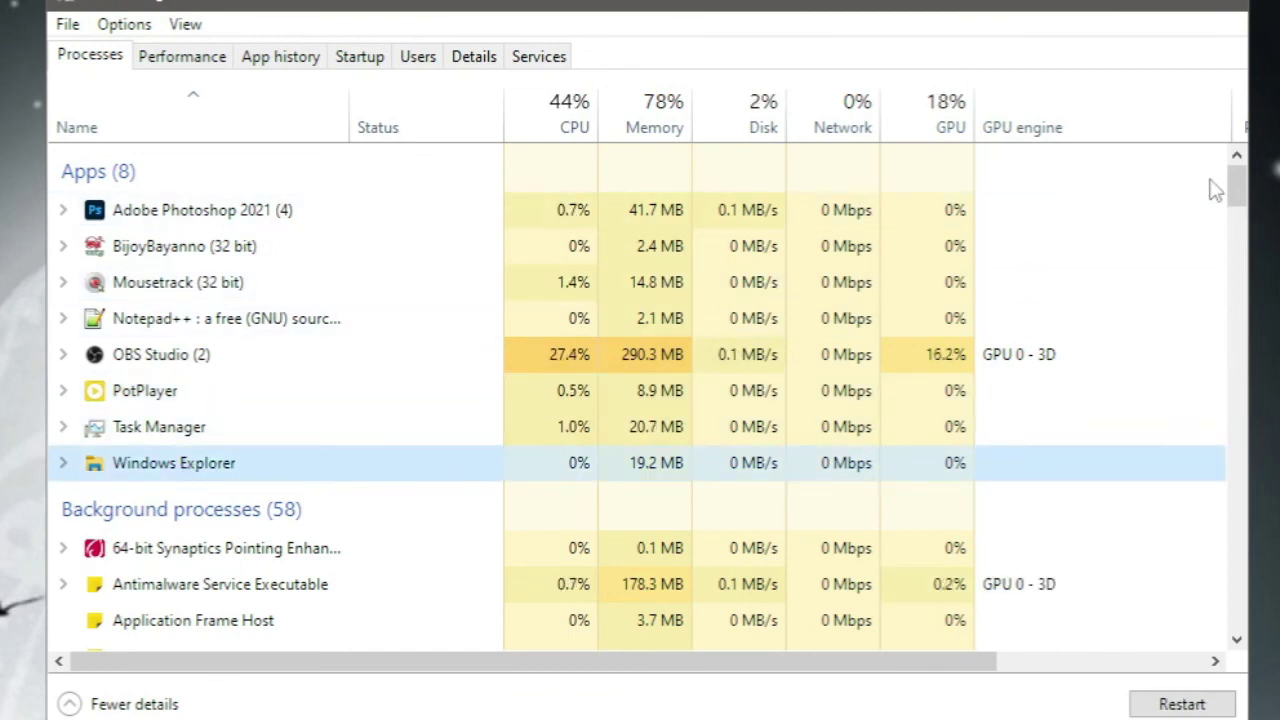
- Find Windows Explorer among the Windows processes, view its Restart option without applying it, and close Task Manager
{"action": "left_click_drag", "start_coordinate": [1237, 190], "coordinate": [1240, 608]}
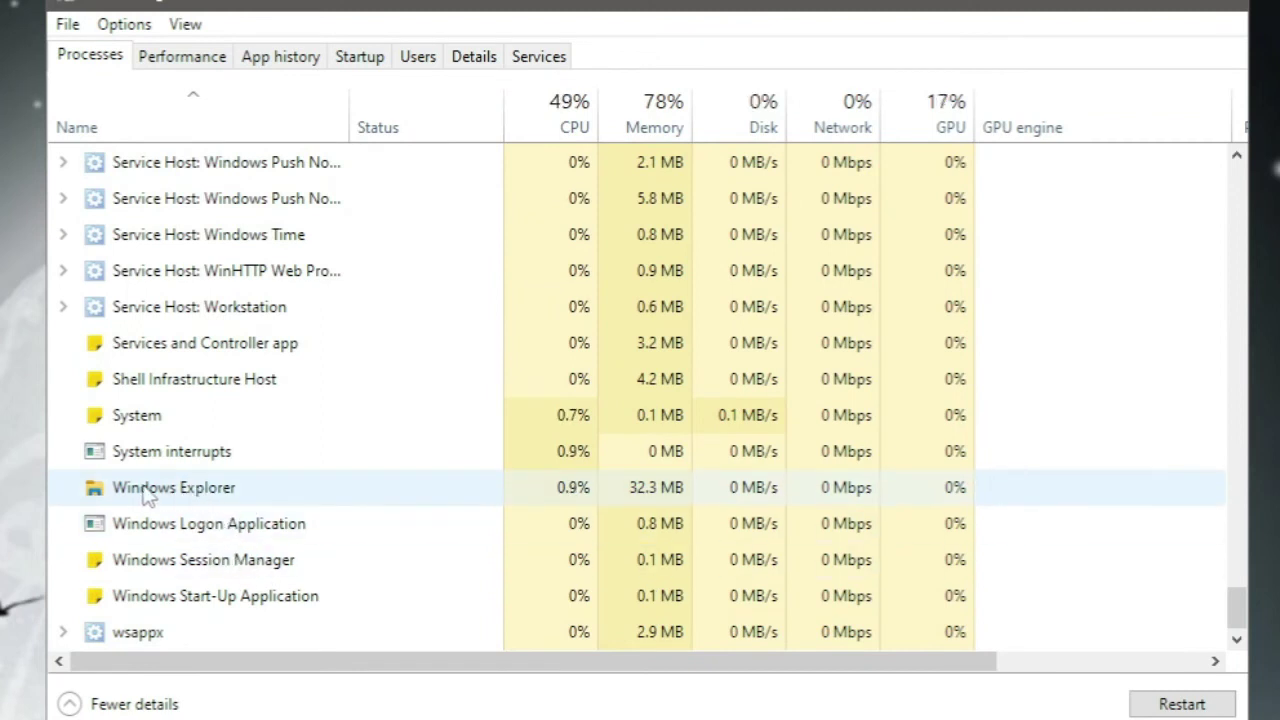
{"action": "left_click", "coordinate": [206, 491]}
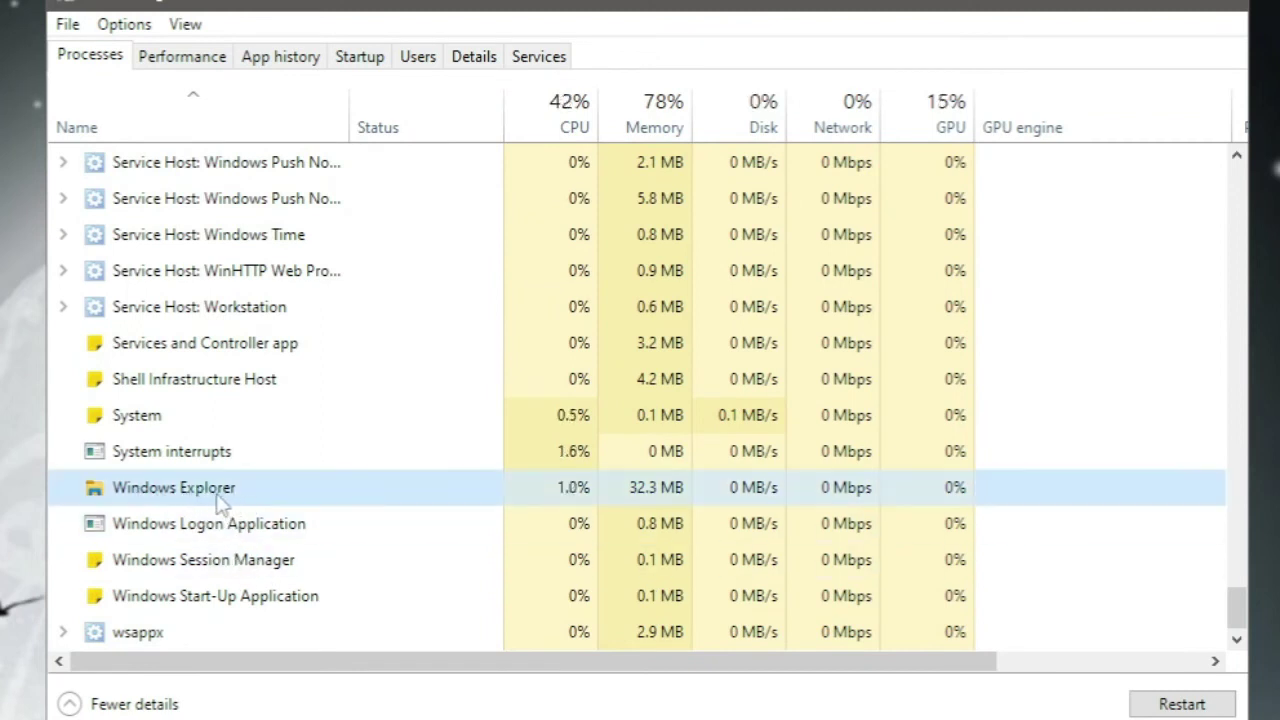
{"action": "right_click", "coordinate": [212, 496]}
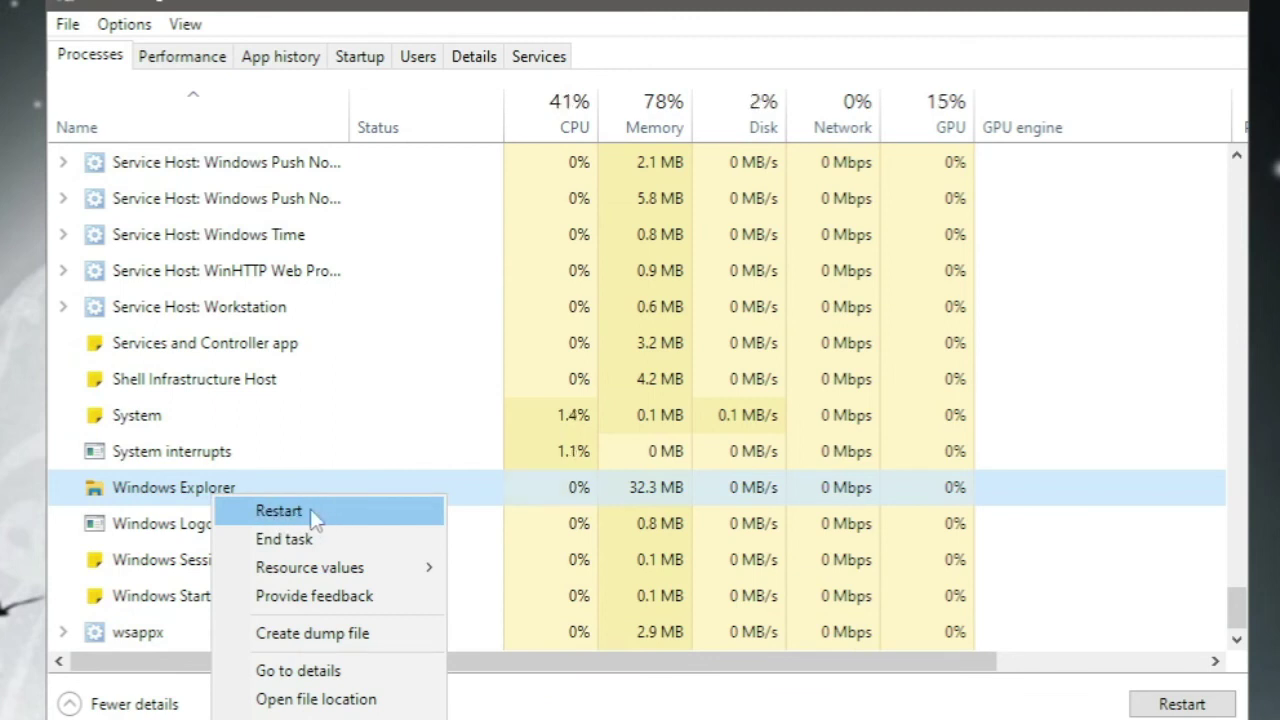
{"action": "left_click", "coordinate": [150, 500]}
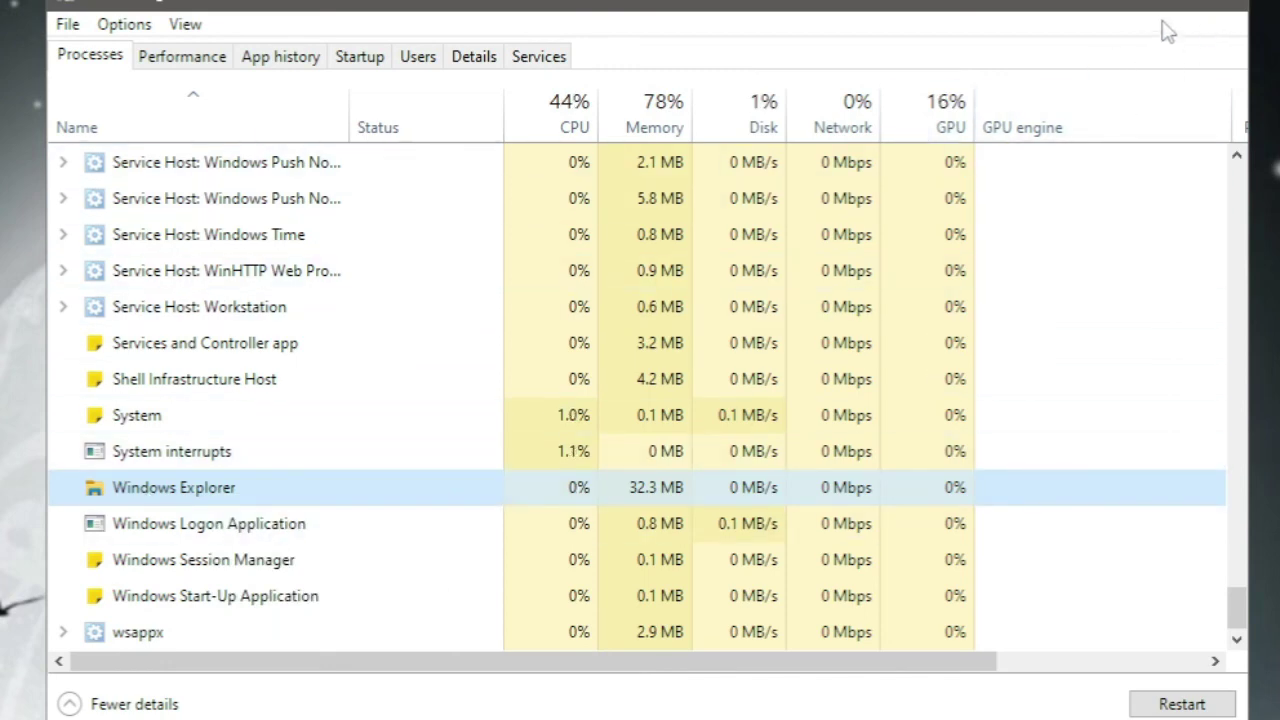
{"action": "left_click", "coordinate": [1219, 5]}
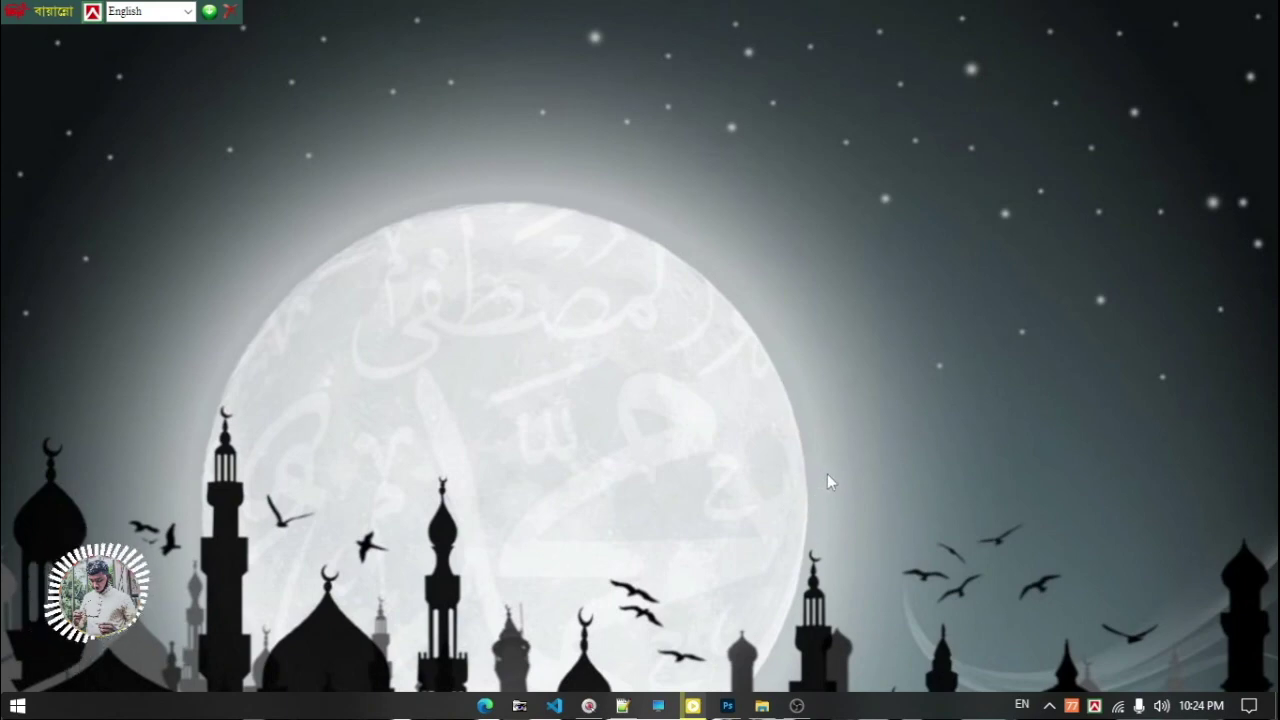
- View the clipboard history from the desktop and dismiss it
{"action": "key", "text": "super+v"}
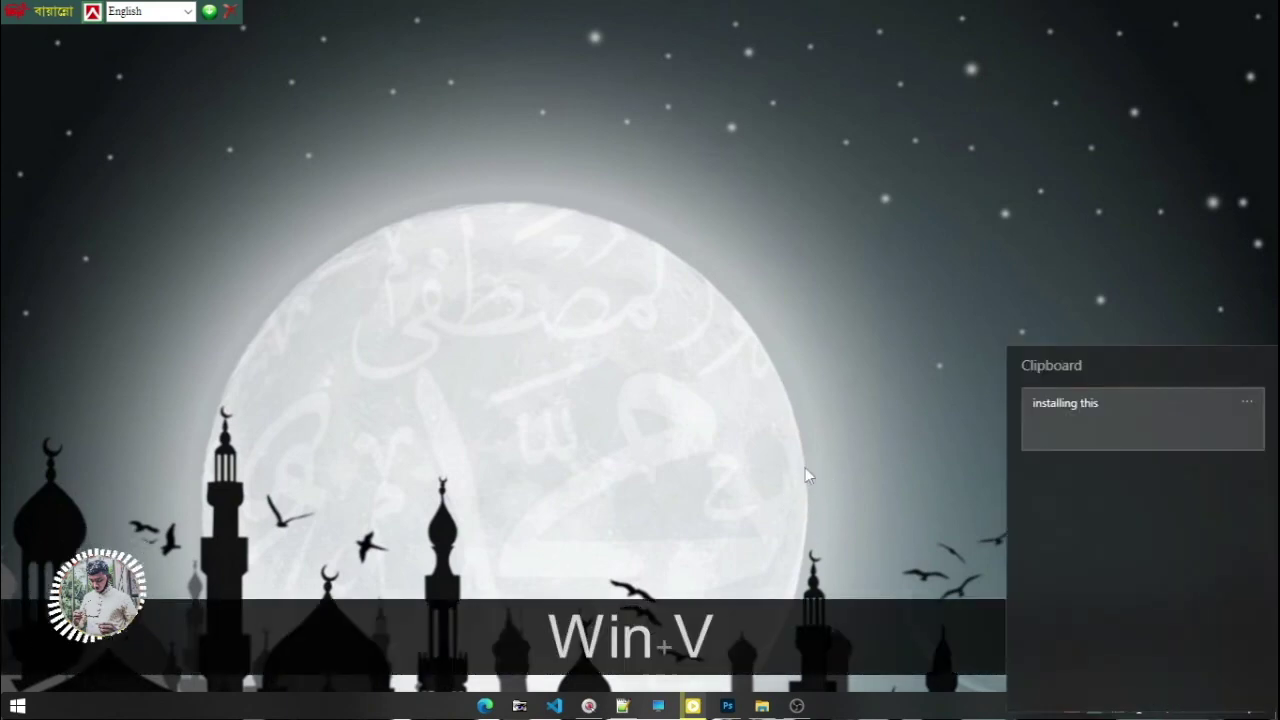
{"action": "left_click", "coordinate": [793, 384]}
- Switch to new 6.txt in Notepad++ and copy the text "Description:" from line 11
{"action": "left_click", "coordinate": [622, 705]}
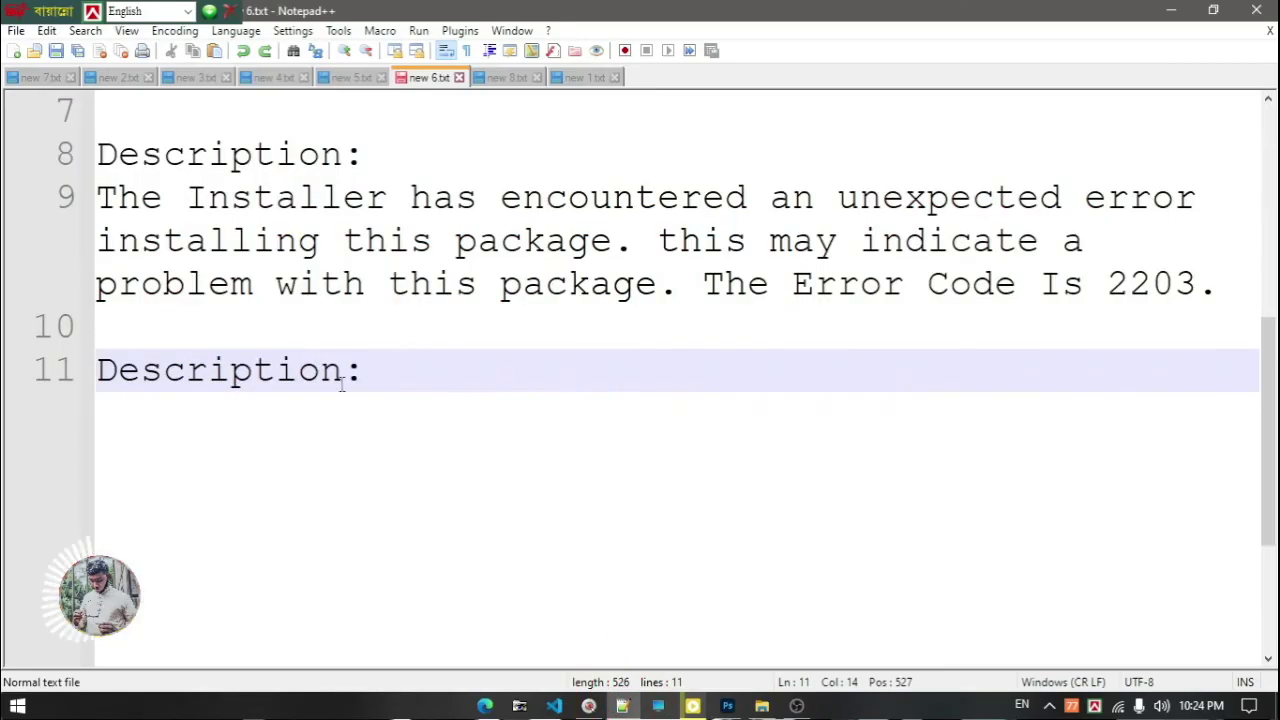
{"action": "left_click_drag", "start_coordinate": [388, 370], "coordinate": [12, 370]}
{"action": "key", "text": "ctrl+c"}
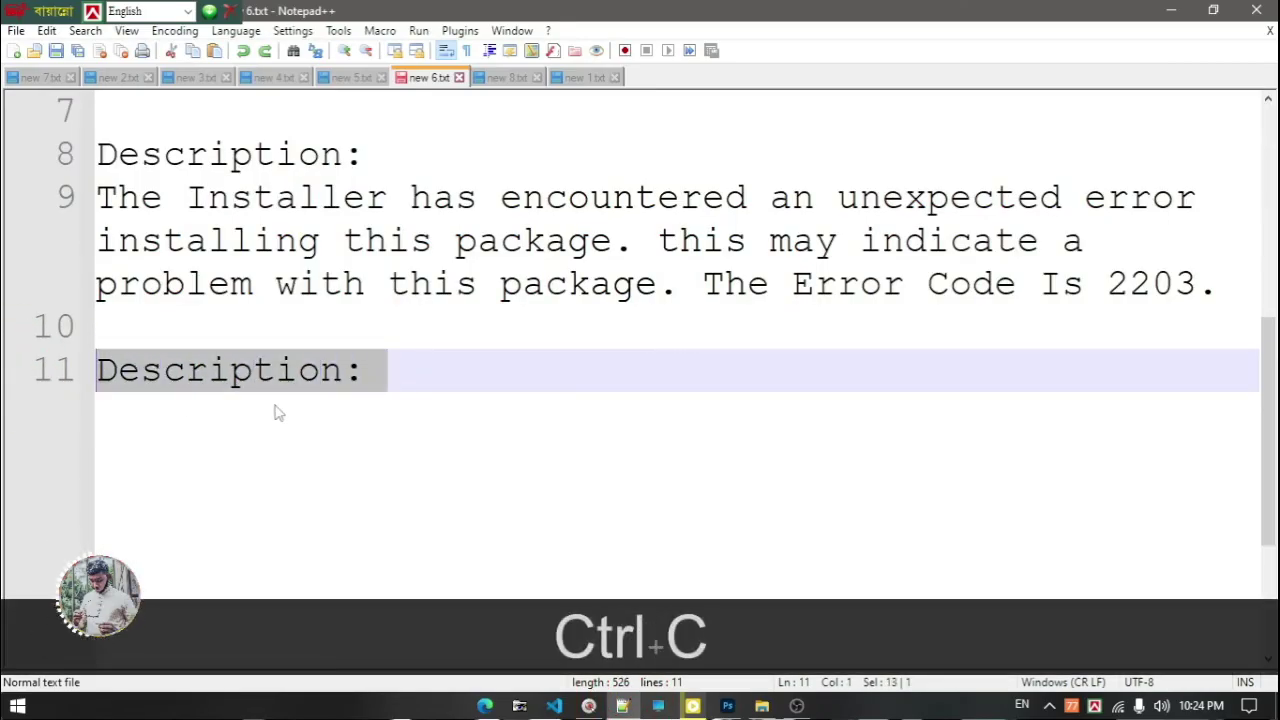
{"action": "left_click", "coordinate": [410, 366]}
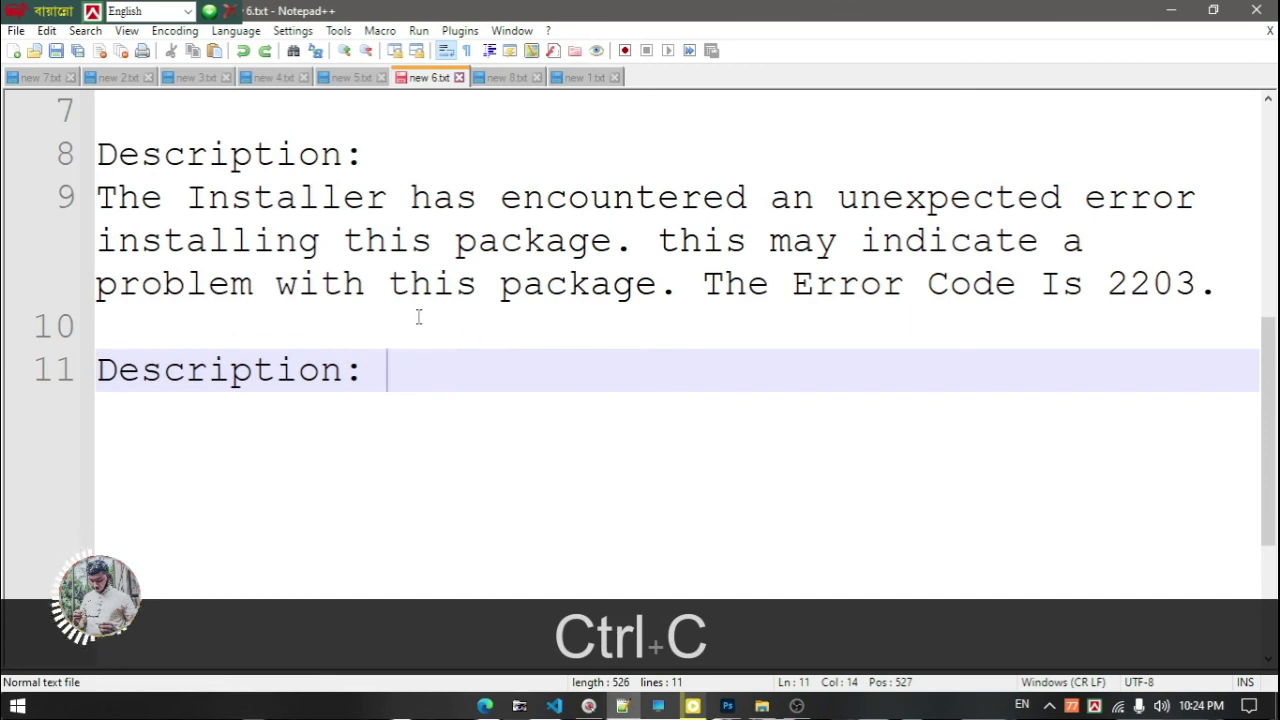
- Copy the words "problem" and "package" separately from the last row of line 9
{"action": "left_click_drag", "start_coordinate": [254, 287], "coordinate": [48, 310]}
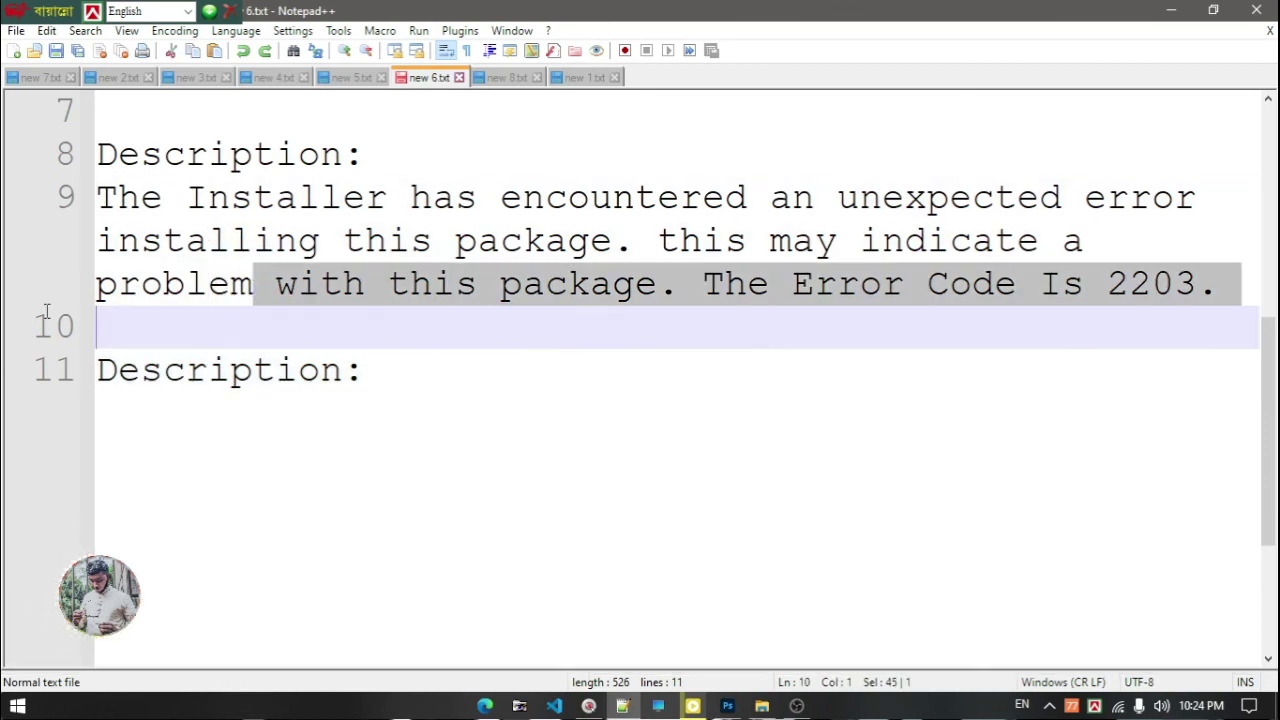
{"action": "double_click", "coordinate": [195, 285]}
{"action": "key", "text": "ctrl+c"}
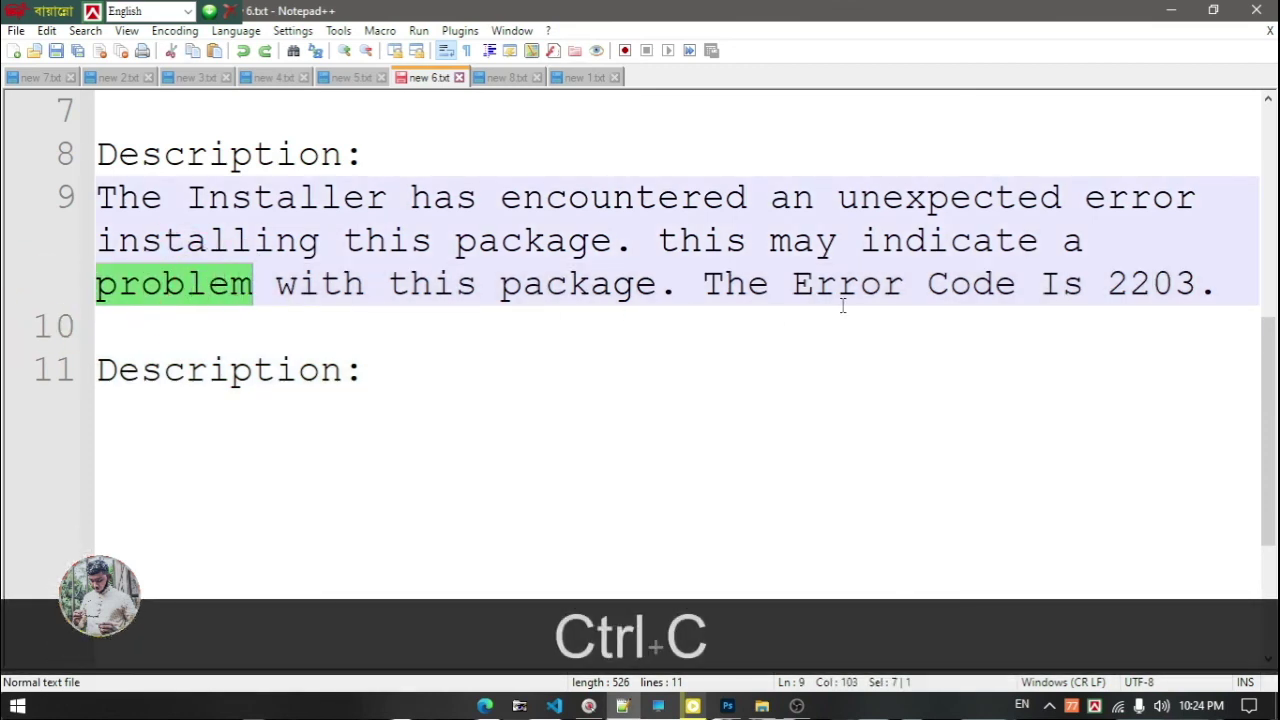
{"action": "double_click", "coordinate": [605, 288]}
{"action": "key", "text": "ctrl+c"}
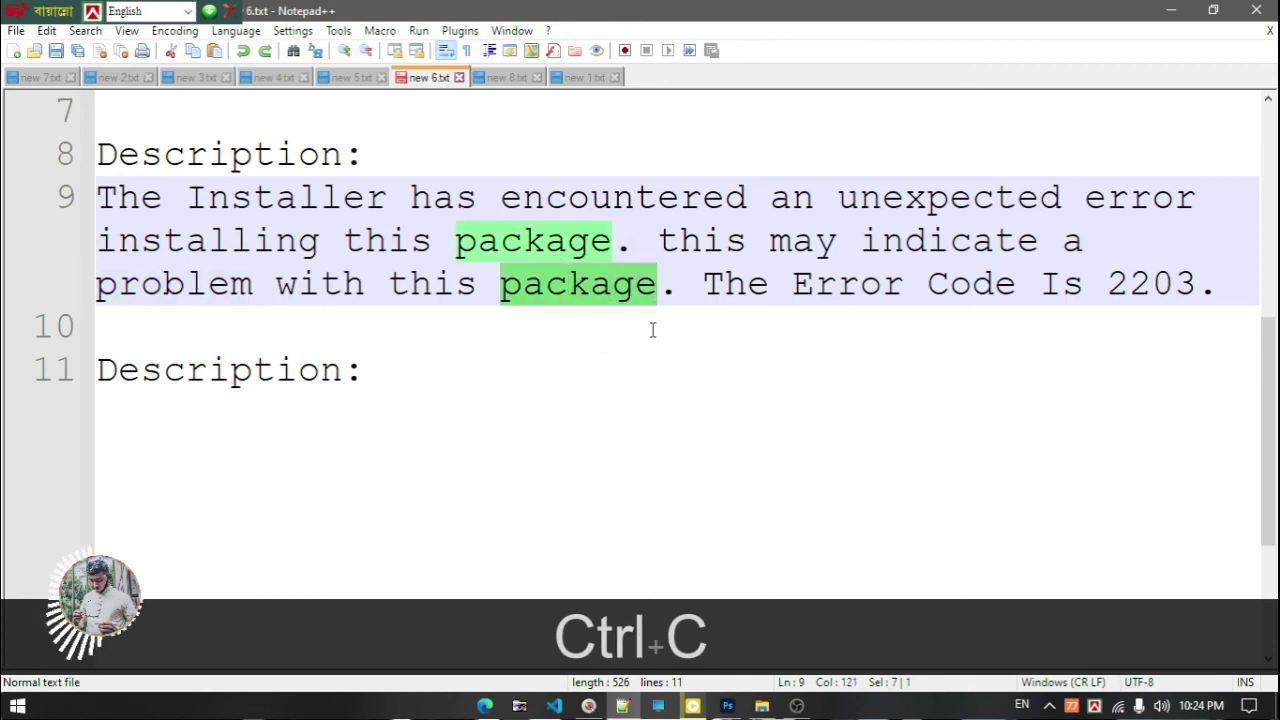
- Paste the "problem" entry from the clipboard history after "Description:" on line 11
{"action": "left_click", "coordinate": [525, 380]}
{"action": "key", "text": "super+v"}
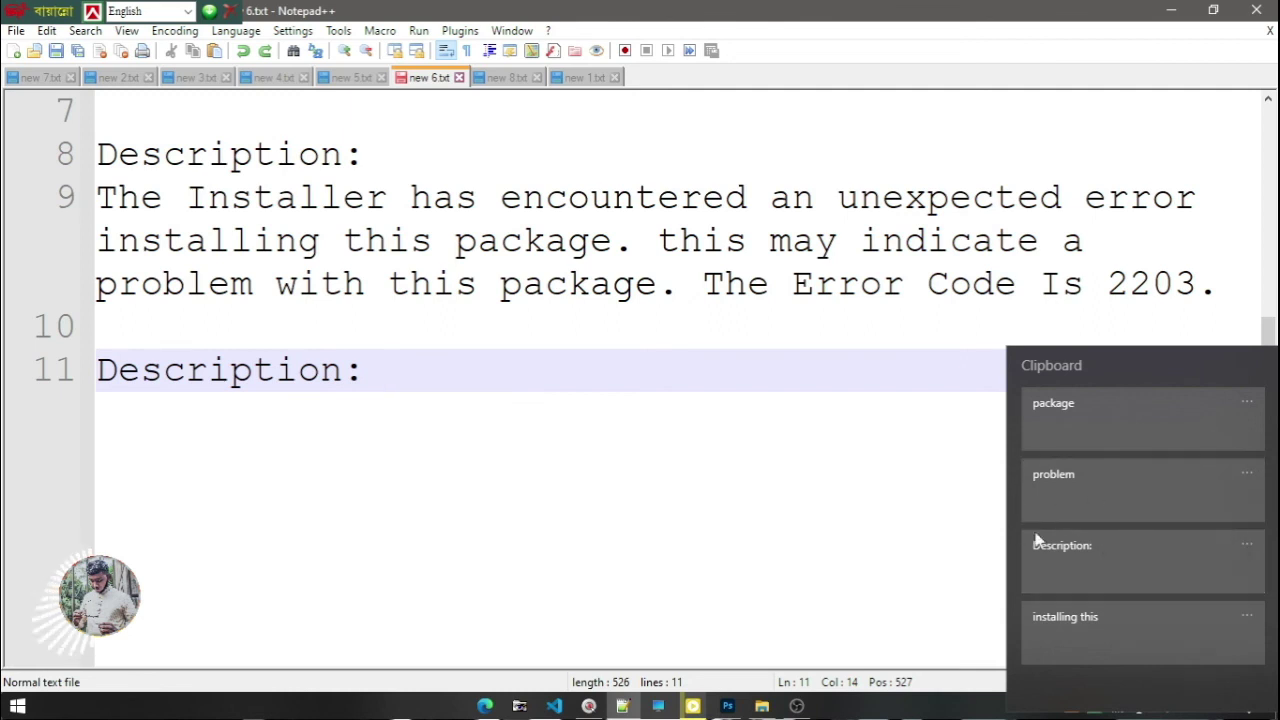
{"action": "left_click", "coordinate": [1123, 494]}
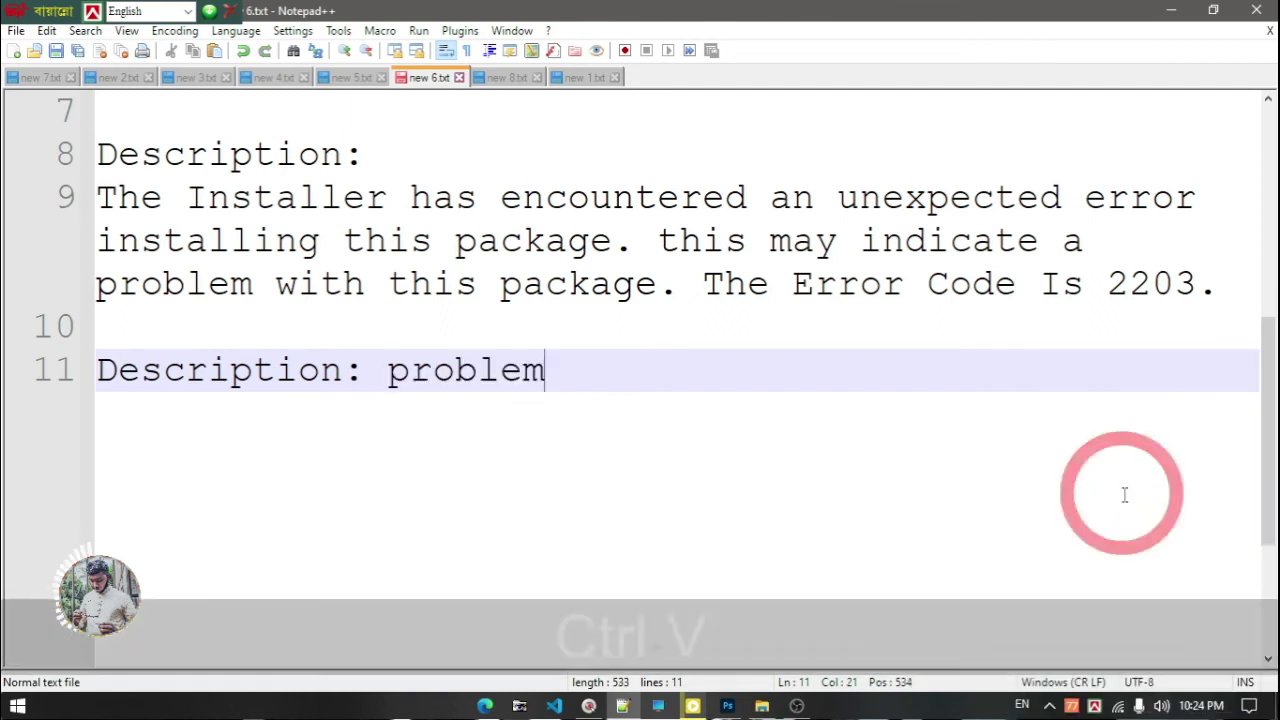